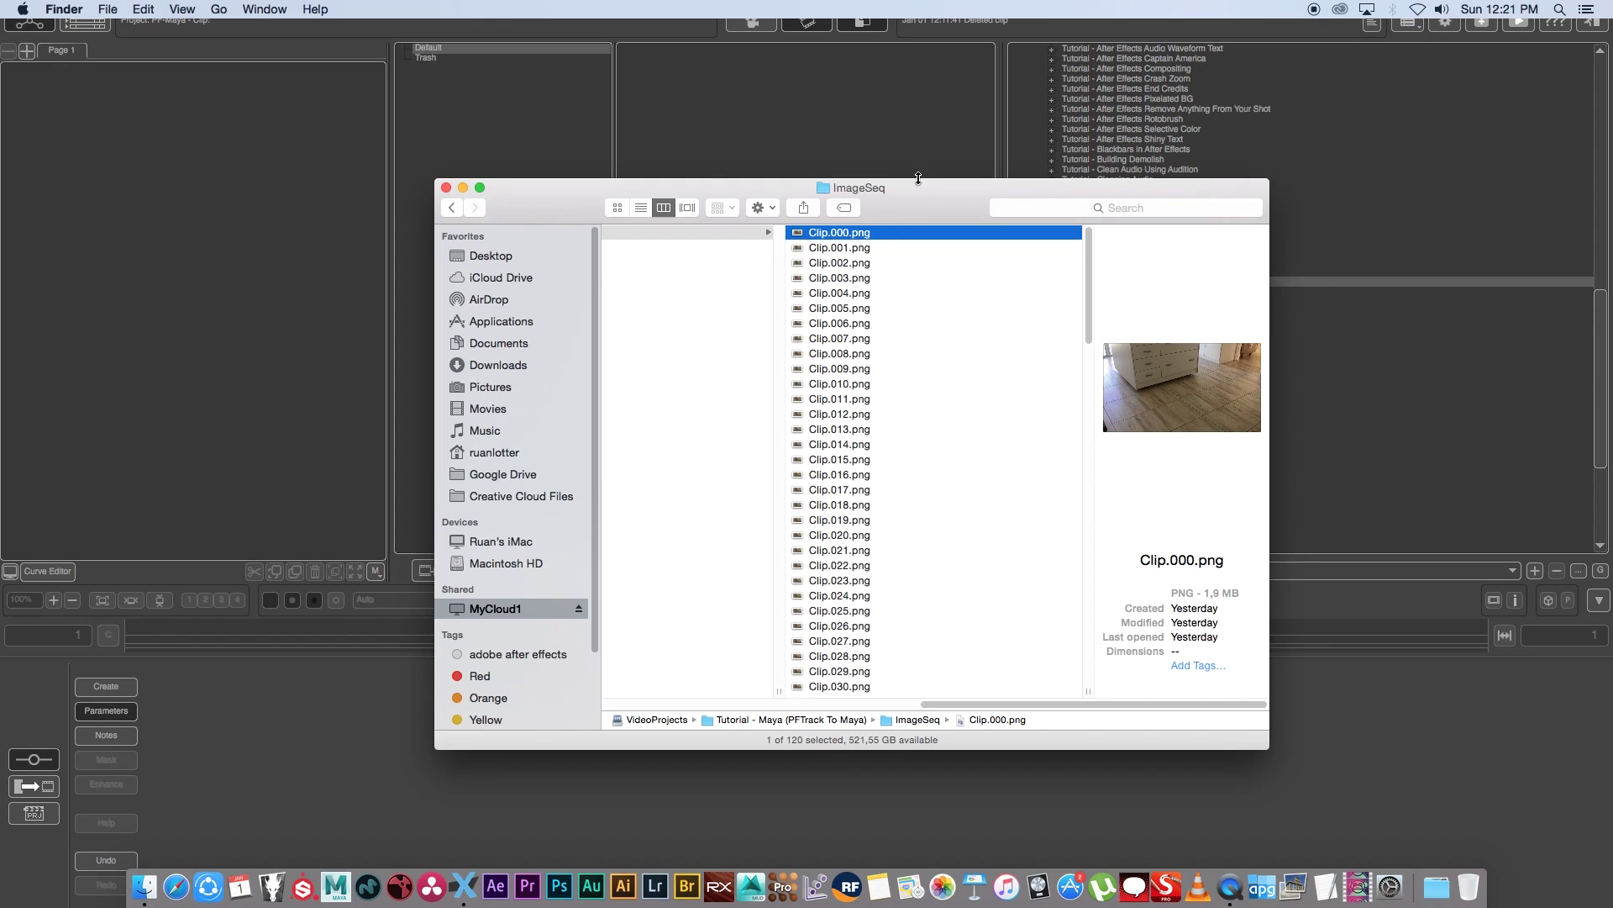
drag(918, 180, 878, 173)
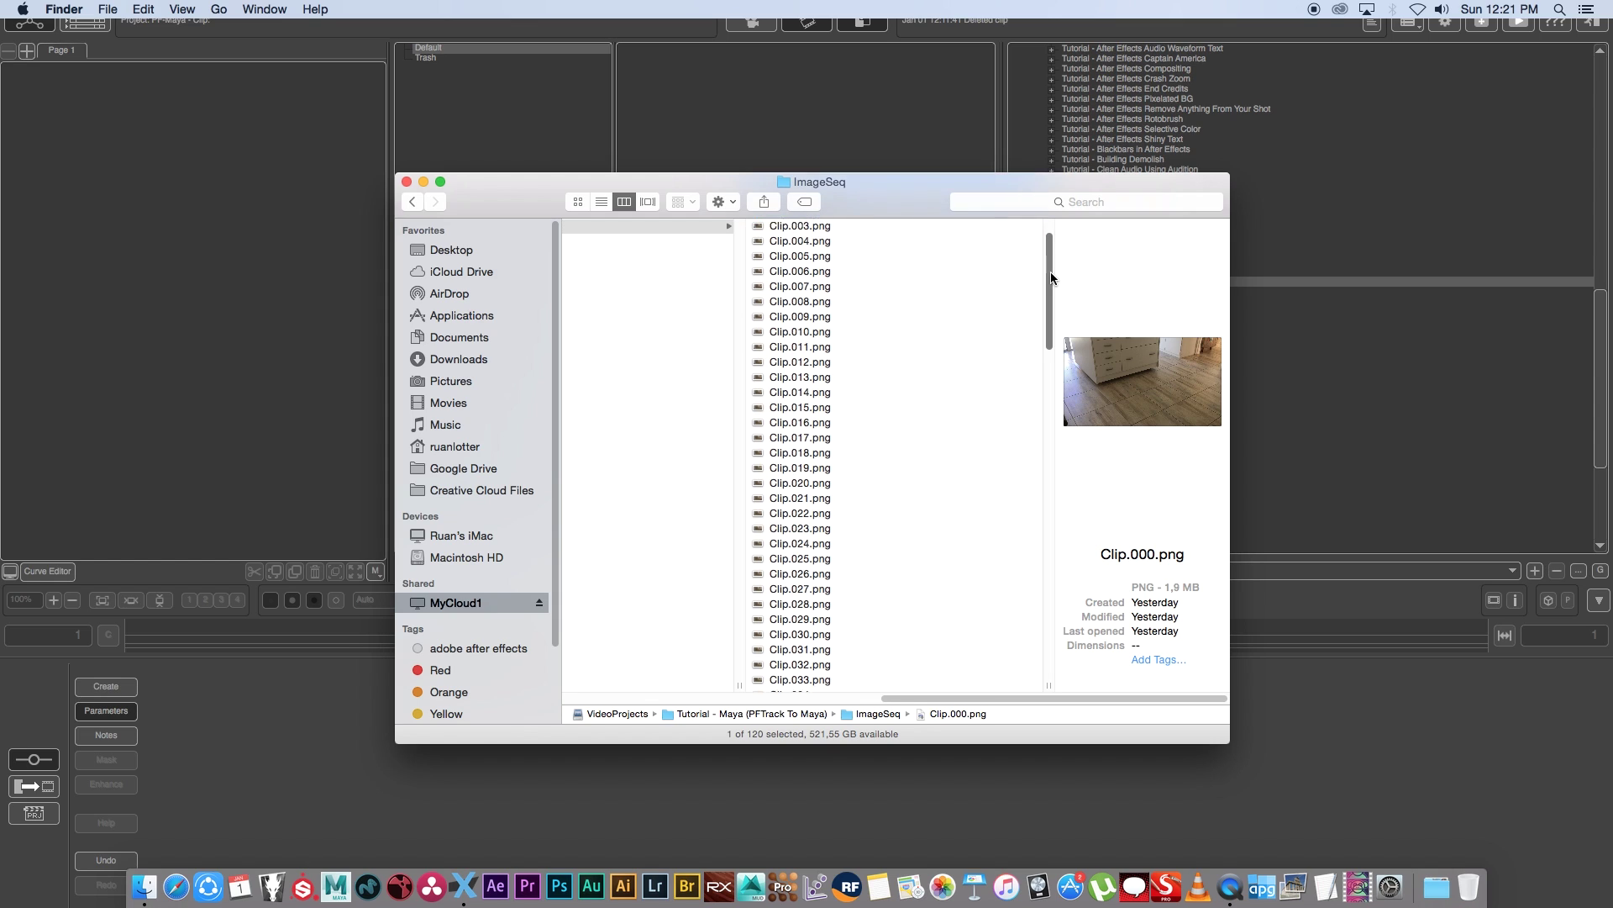
key(Down)
key(Up)
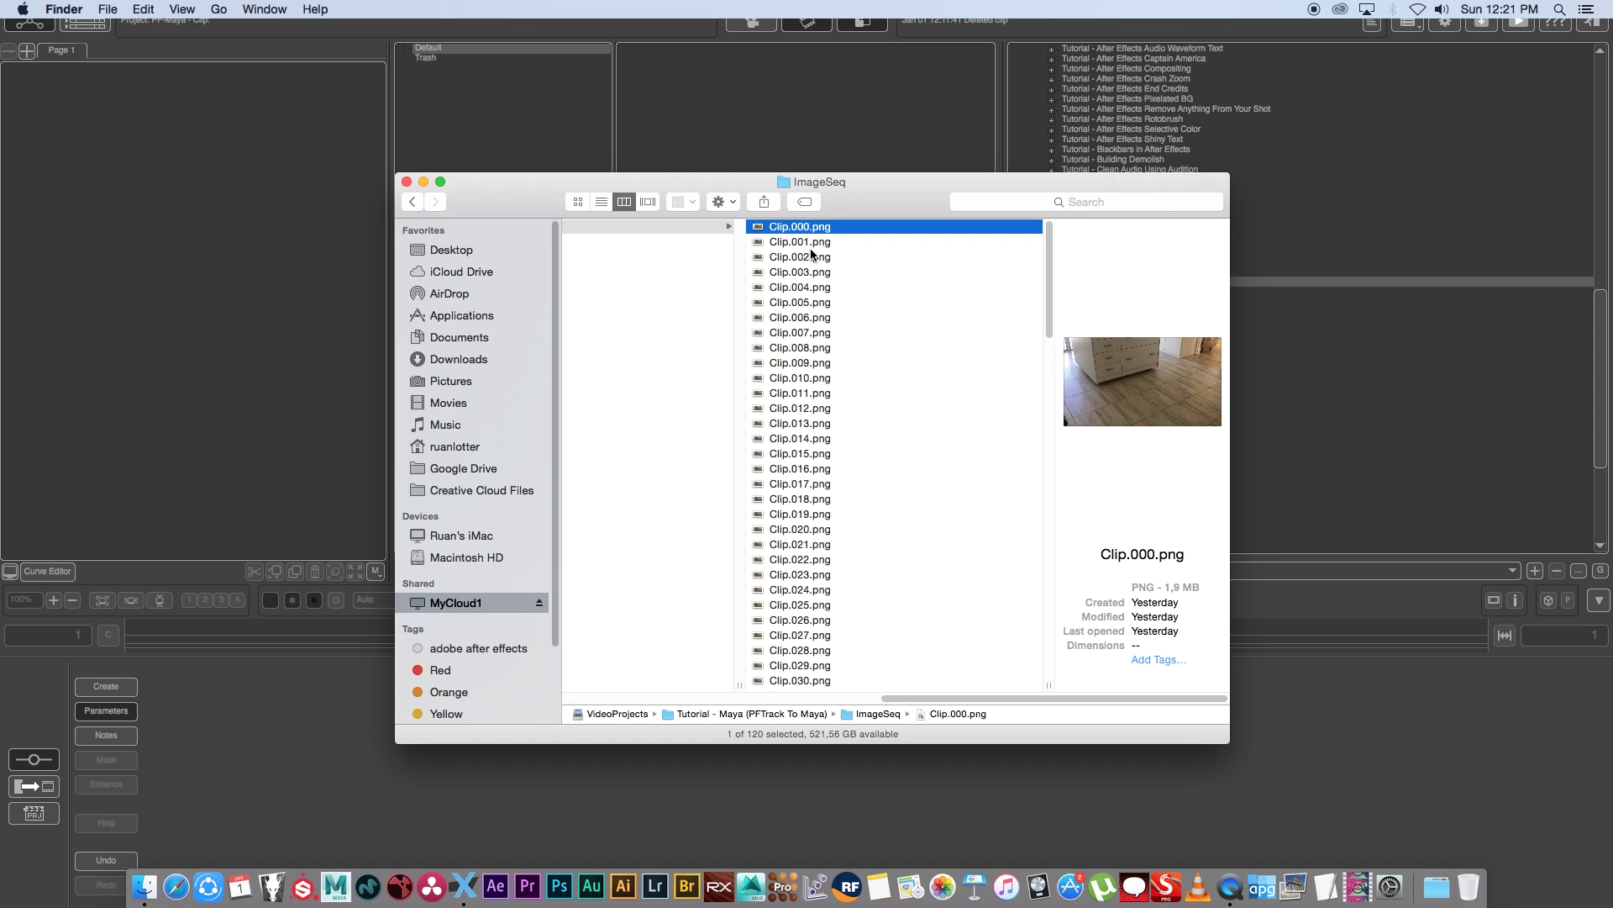
Switch to PFTrack, import Clip from the ImageSeq folder into the Default bin and place it in the node workspace.
click(147, 438)
click(1069, 282)
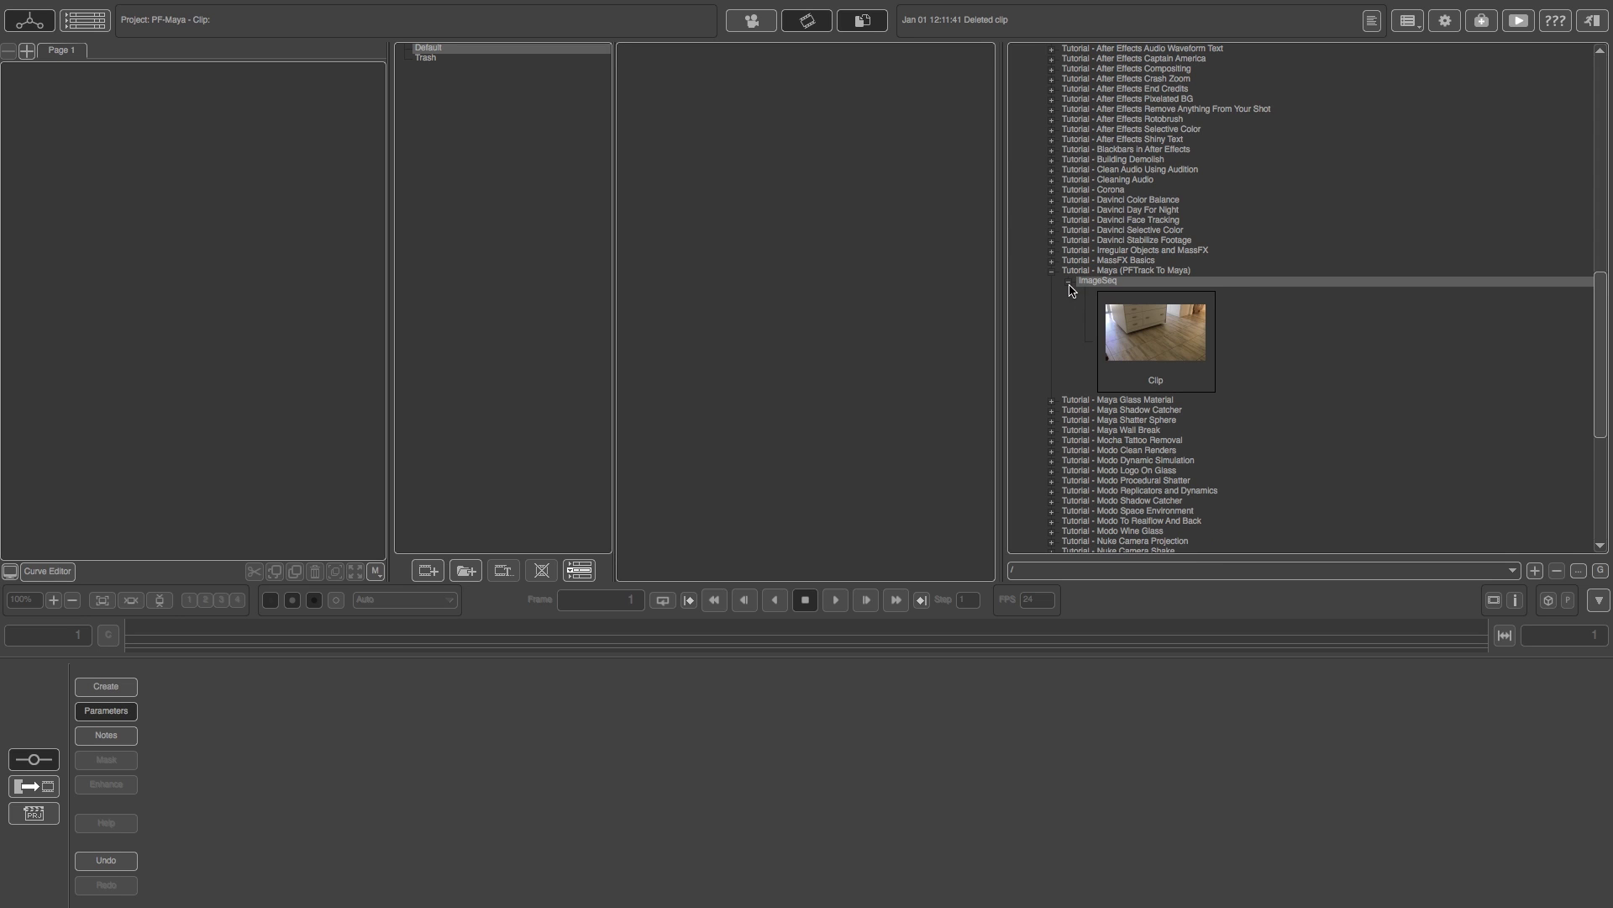
drag(1153, 334, 846, 249)
drag(695, 92, 172, 136)
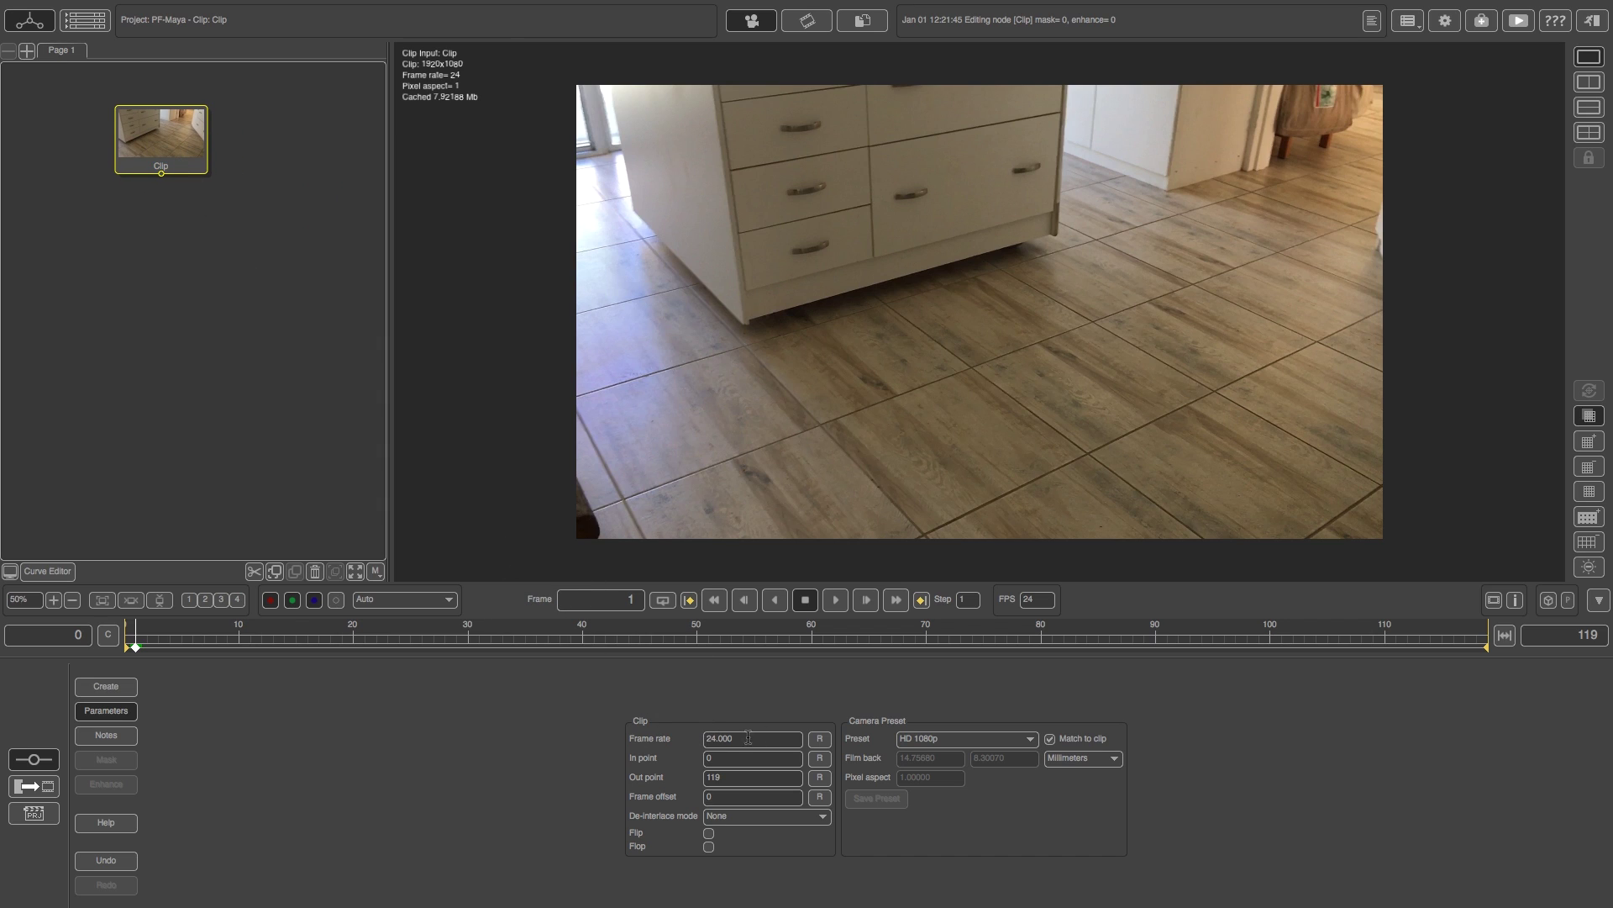
Set the clip's frame rate to 24 and play it through from the start so that all its frames are cached.
key(Return)
text(24)
click(130, 643)
key(space)
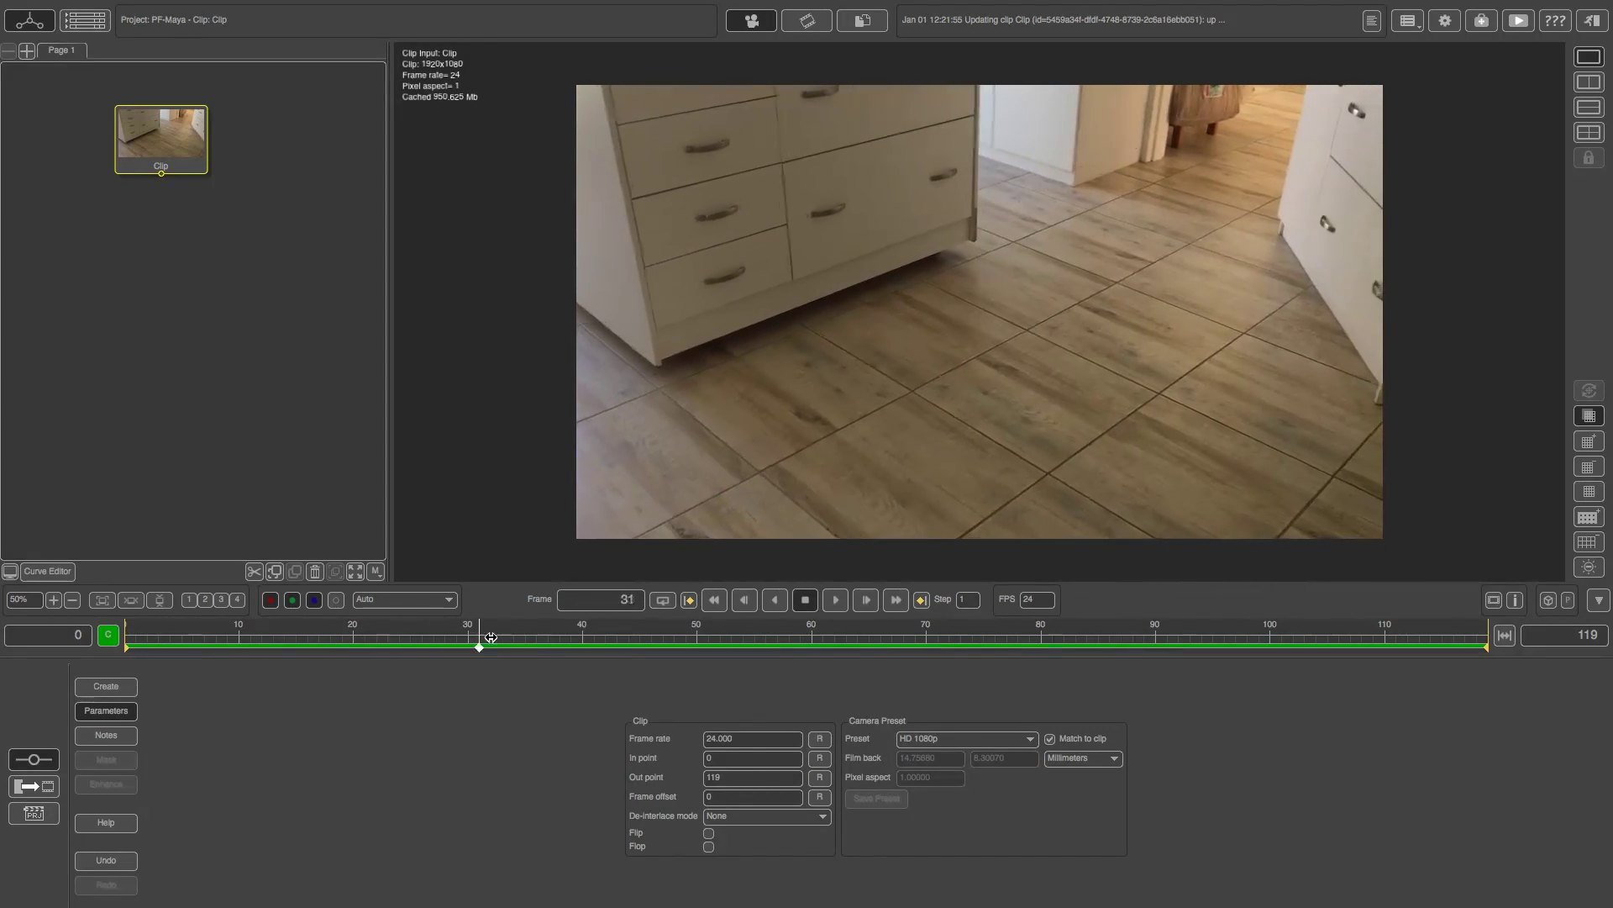
drag(1199, 607, 77, 643)
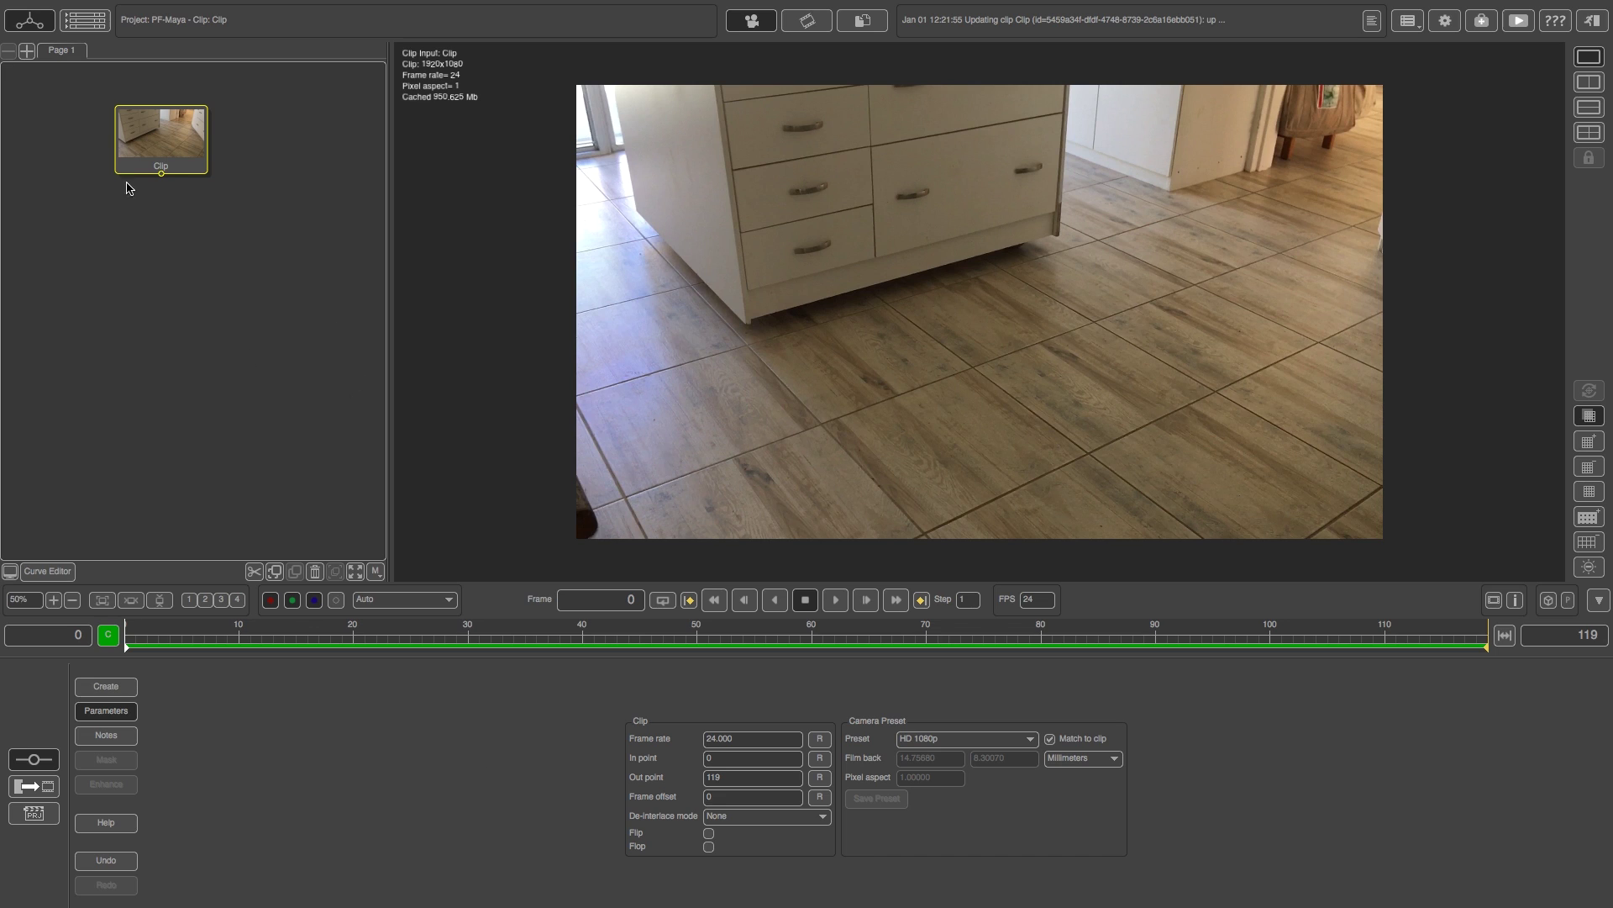
Attach a User Track node to the clip and place a tracker on the floor tile joint in front of the cabinet corner at frame 0.
right_click(163, 149)
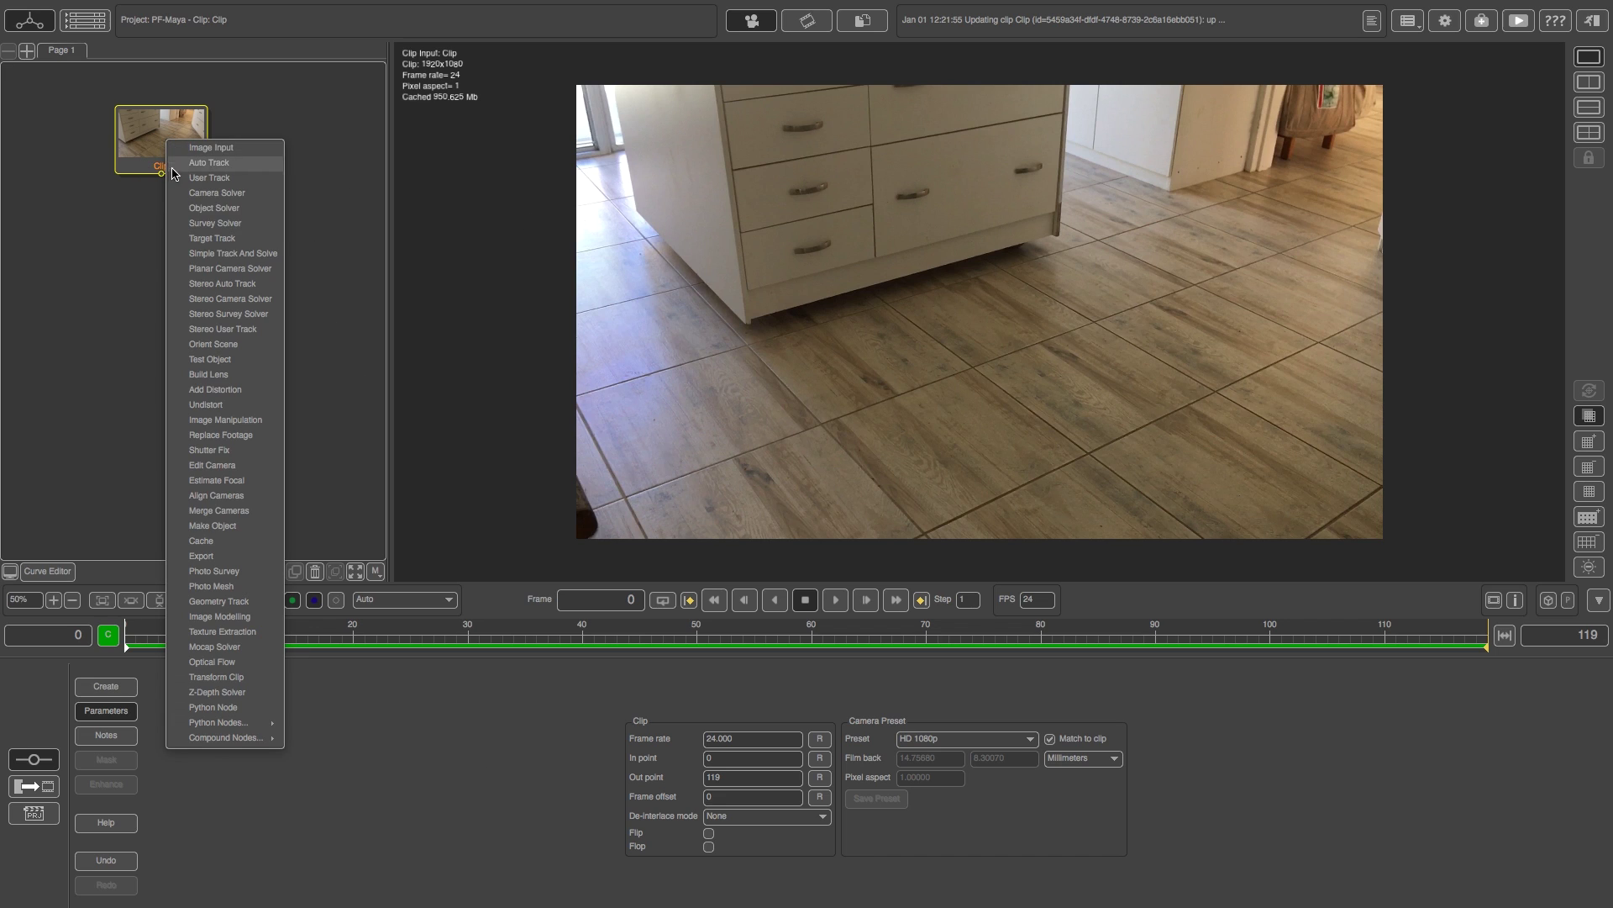
click(200, 179)
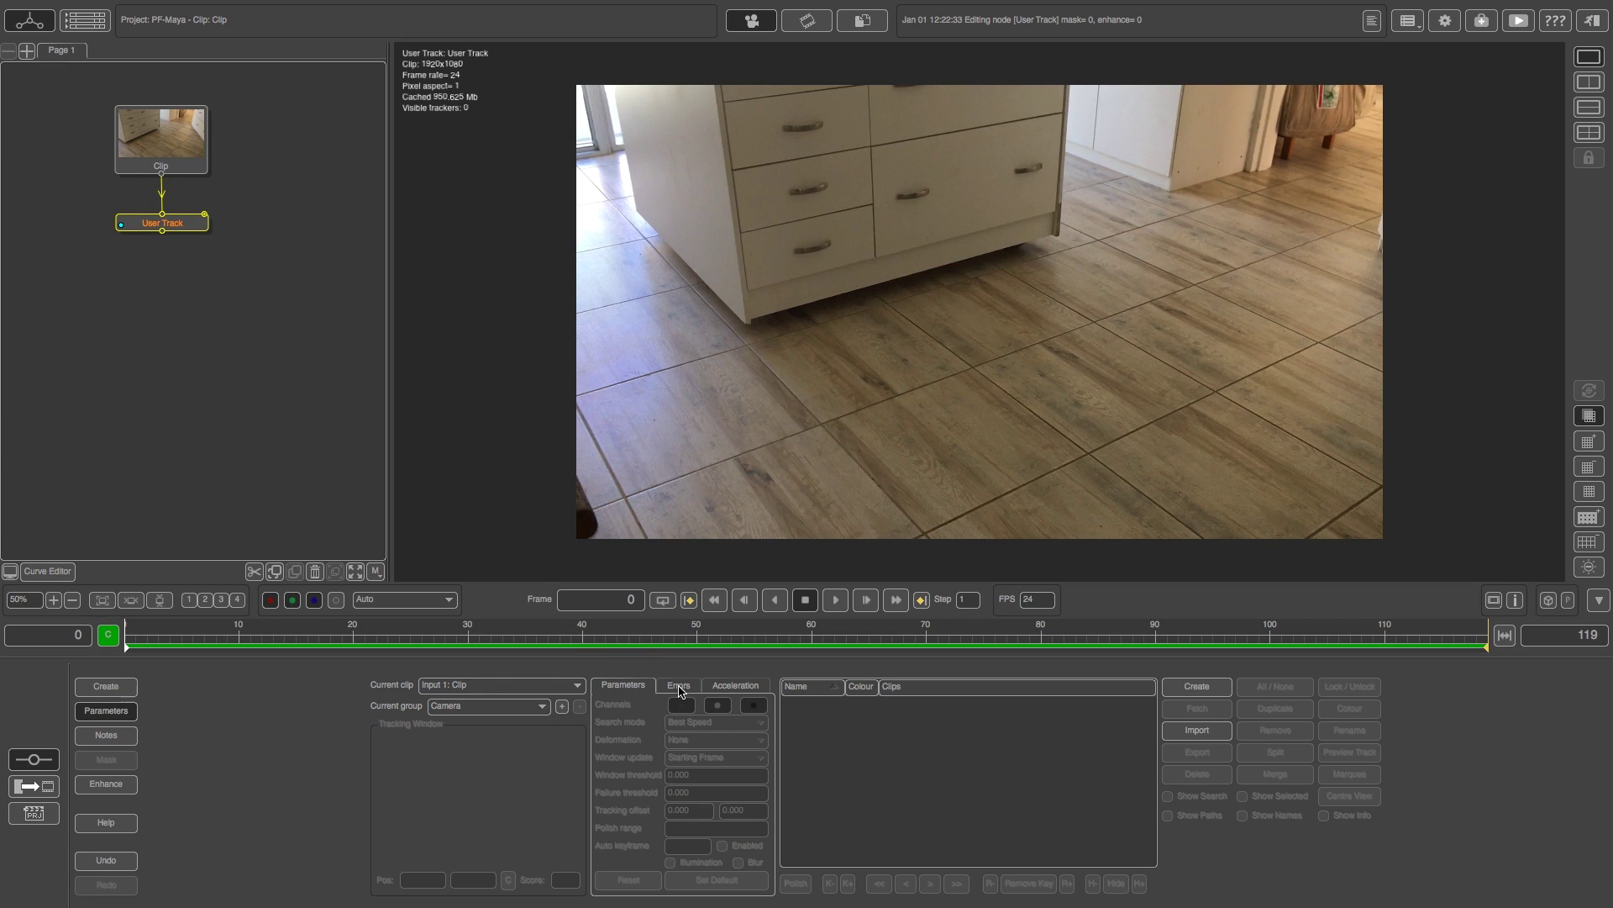
click(1199, 686)
click(823, 424)
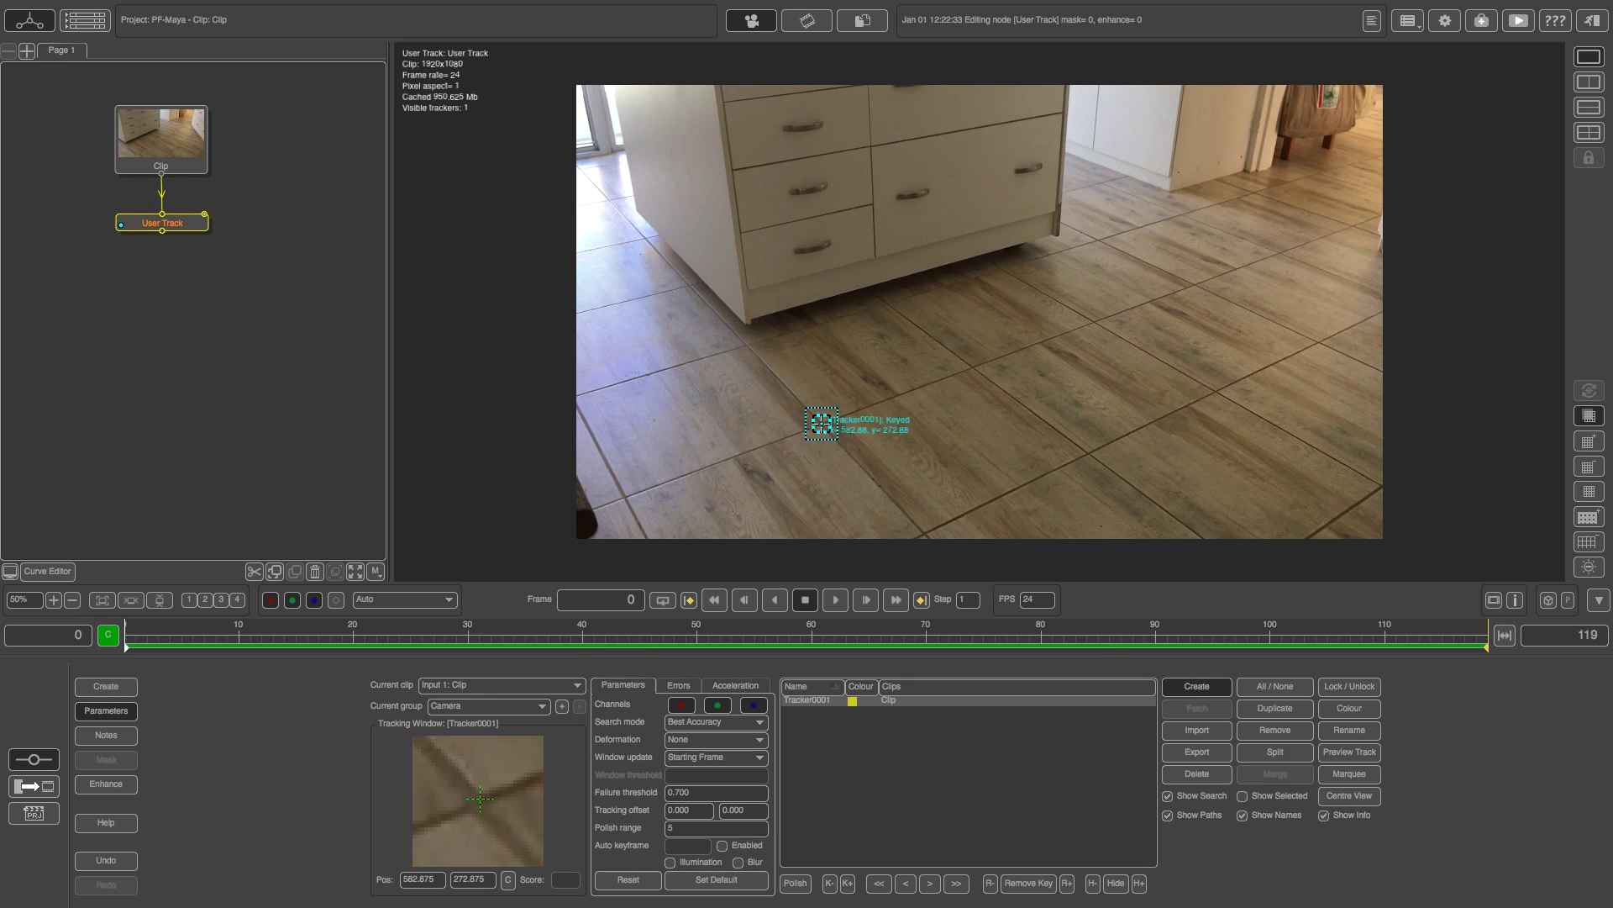
drag(504, 830, 509, 818)
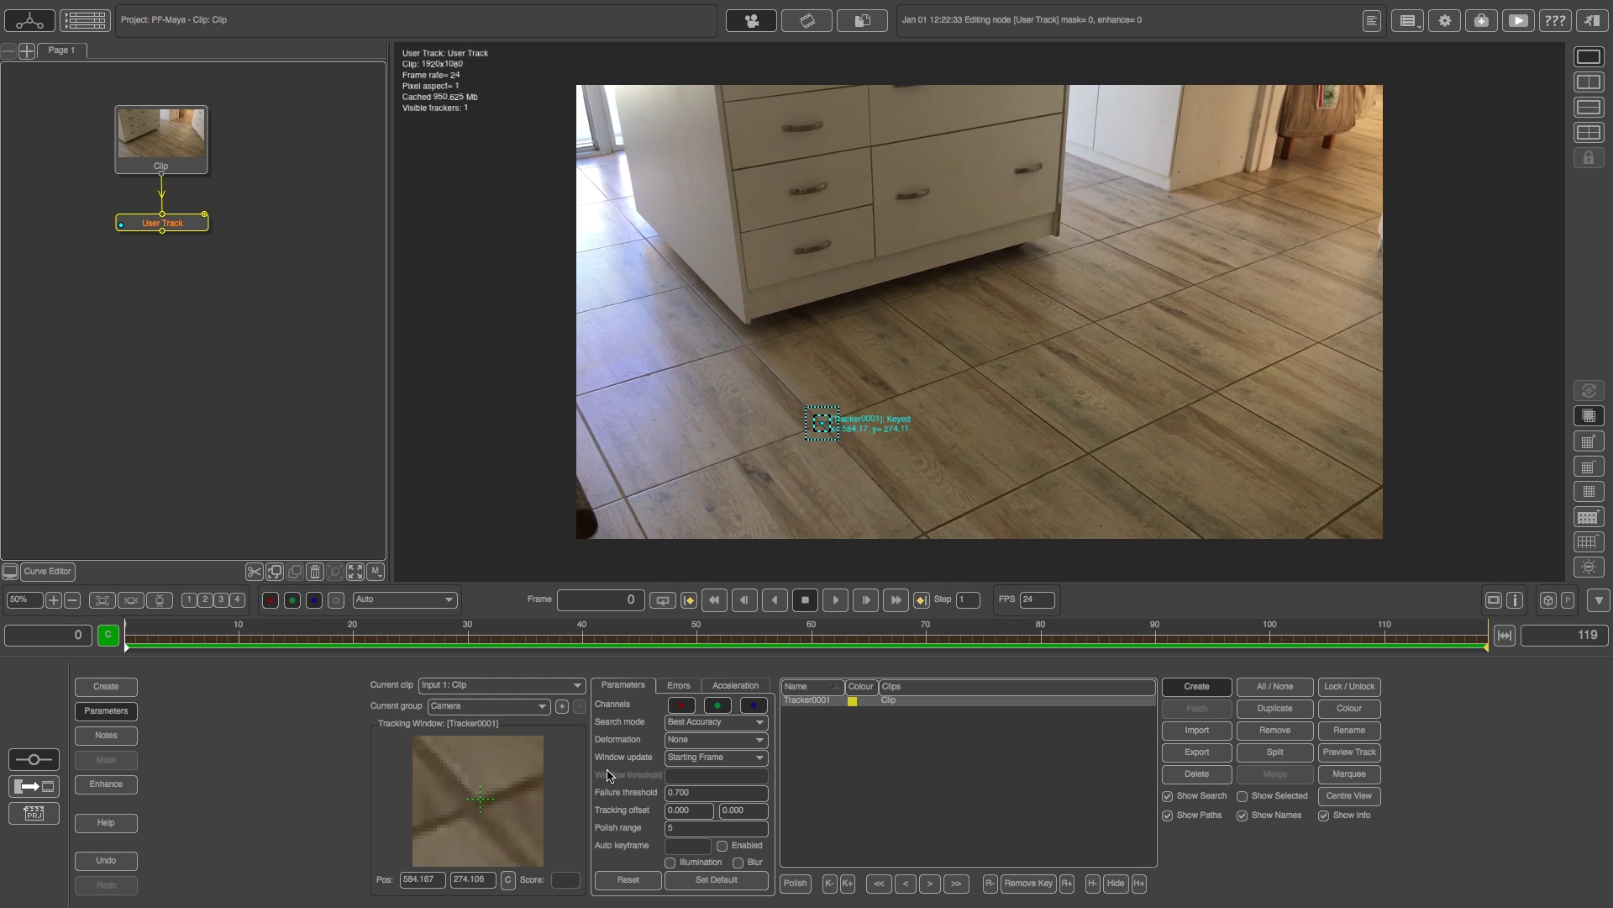
Set the tracker's deformation to Rotate,Scale,Skew and save these tracking parameters as the default.
click(709, 740)
click(694, 760)
click(706, 744)
click(702, 768)
click(710, 745)
click(702, 774)
click(712, 887)
Track the first tracker forward through the clip, then remove its keys and hide it after frame 92.
click(957, 884)
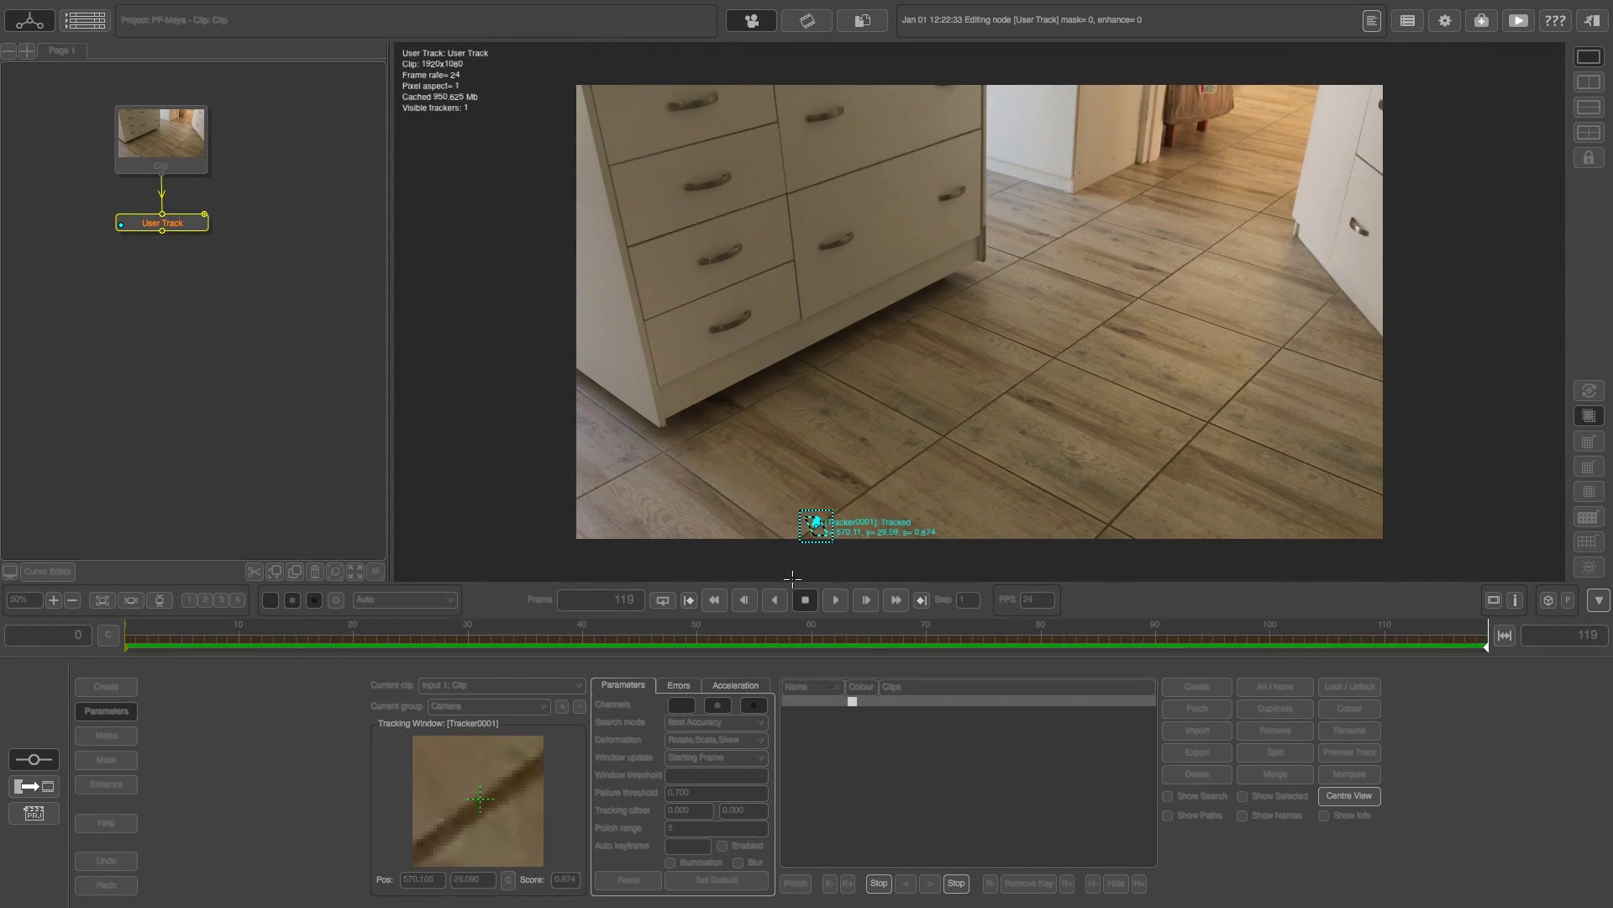
drag(1097, 647, 1172, 636)
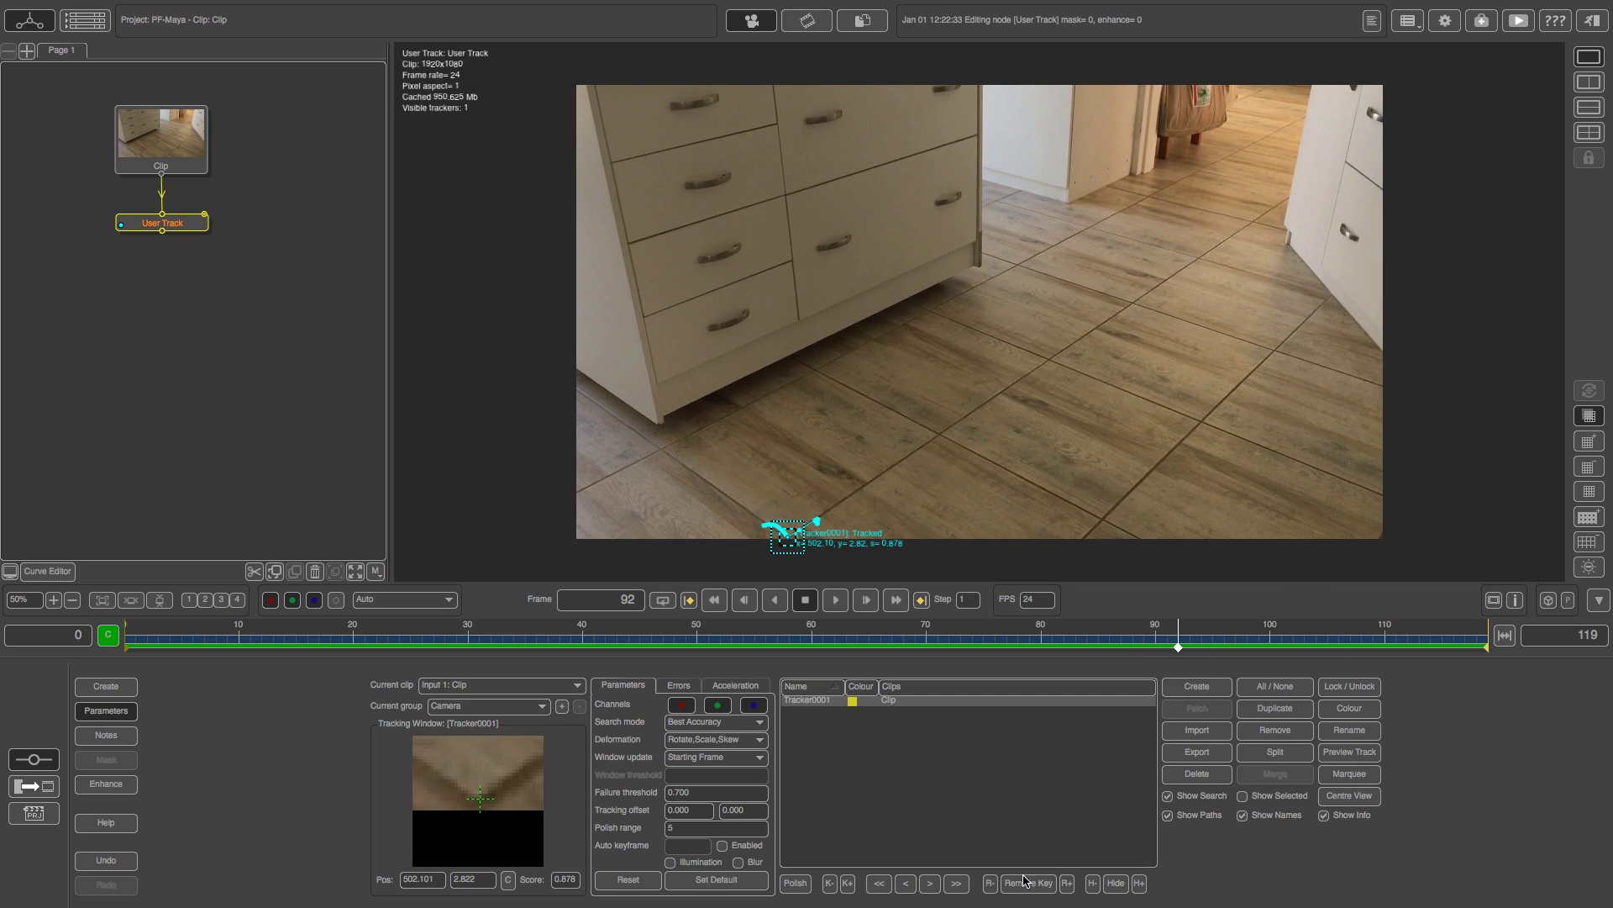
click(1067, 883)
click(1139, 883)
At frame 119, create a second tracker on a floor tile joint, fine-tune its position and track it backward.
drag(1178, 632, 1487, 632)
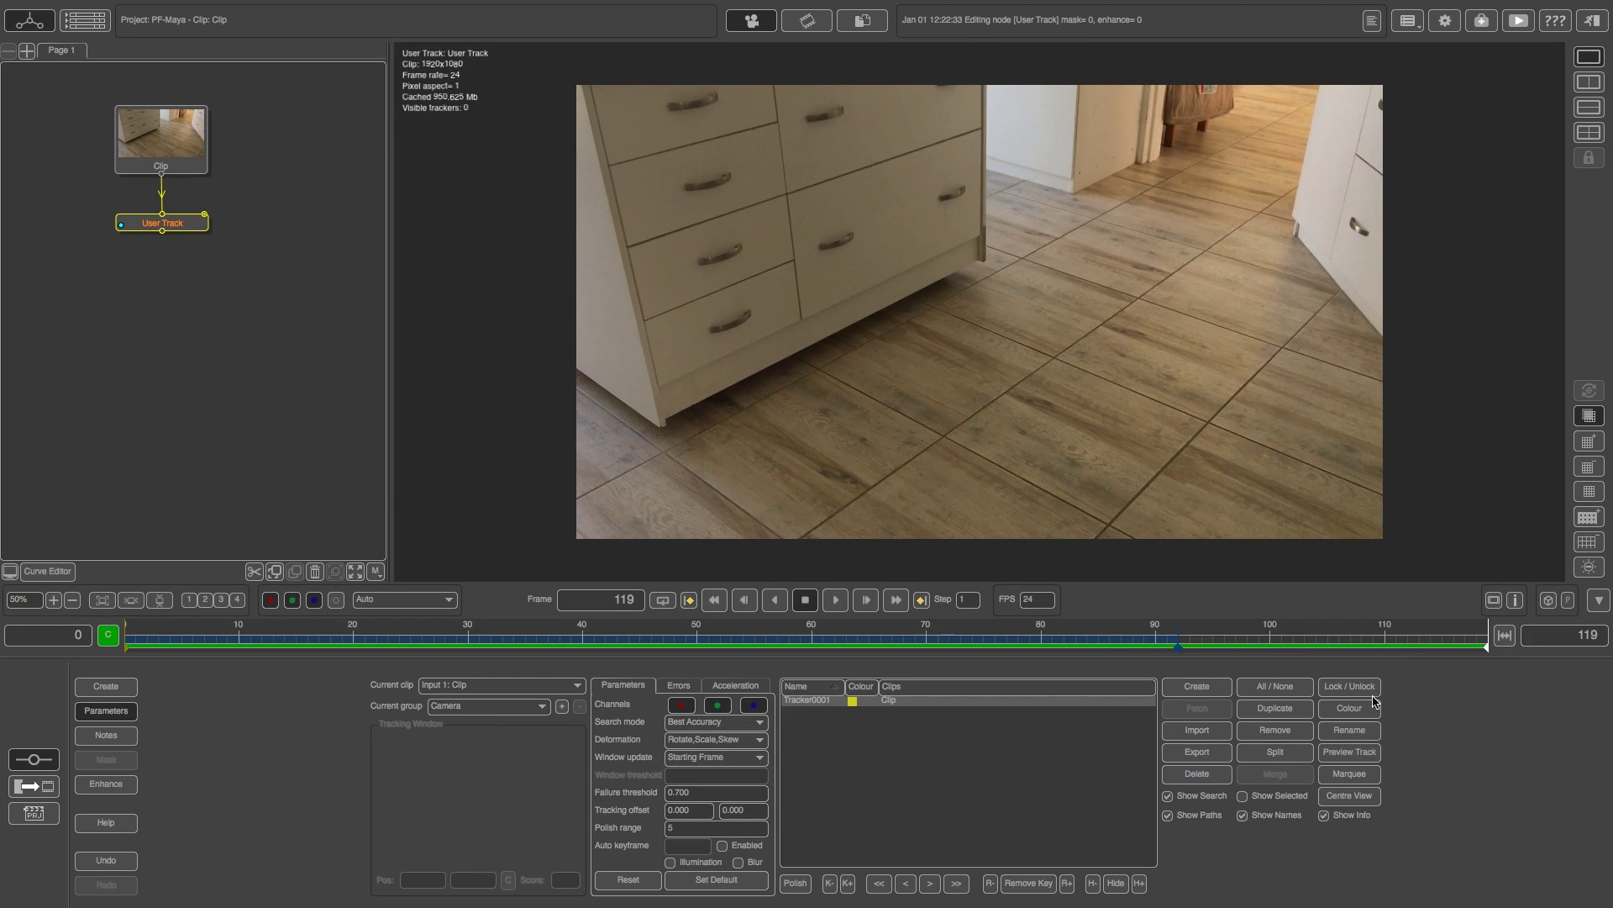
click(1197, 691)
click(945, 430)
drag(503, 771, 498, 759)
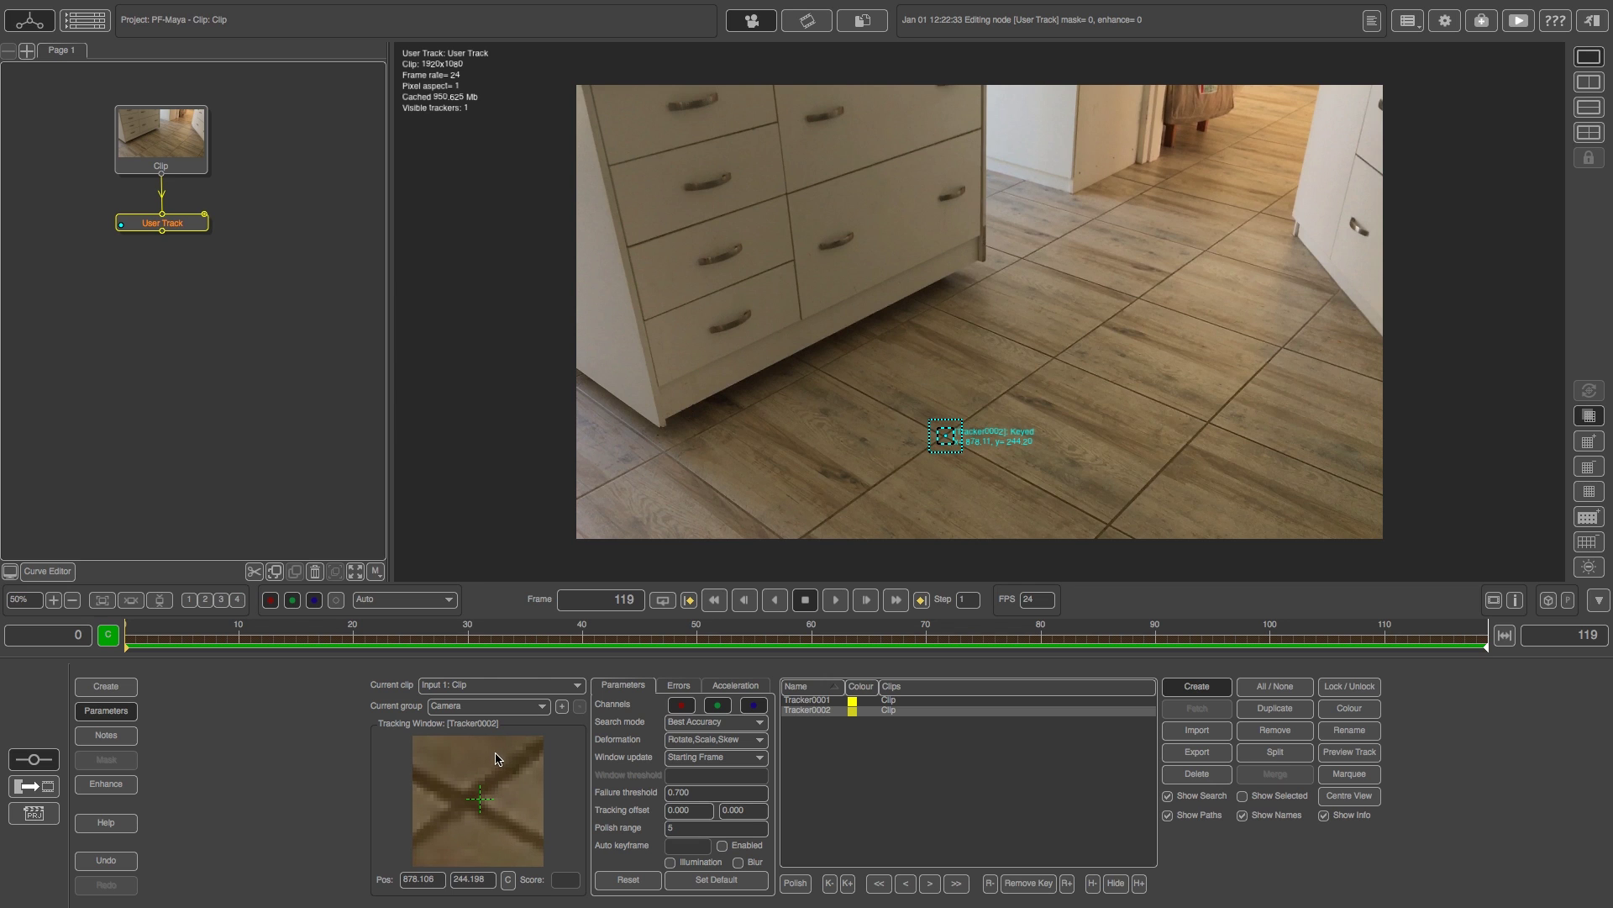
click(879, 883)
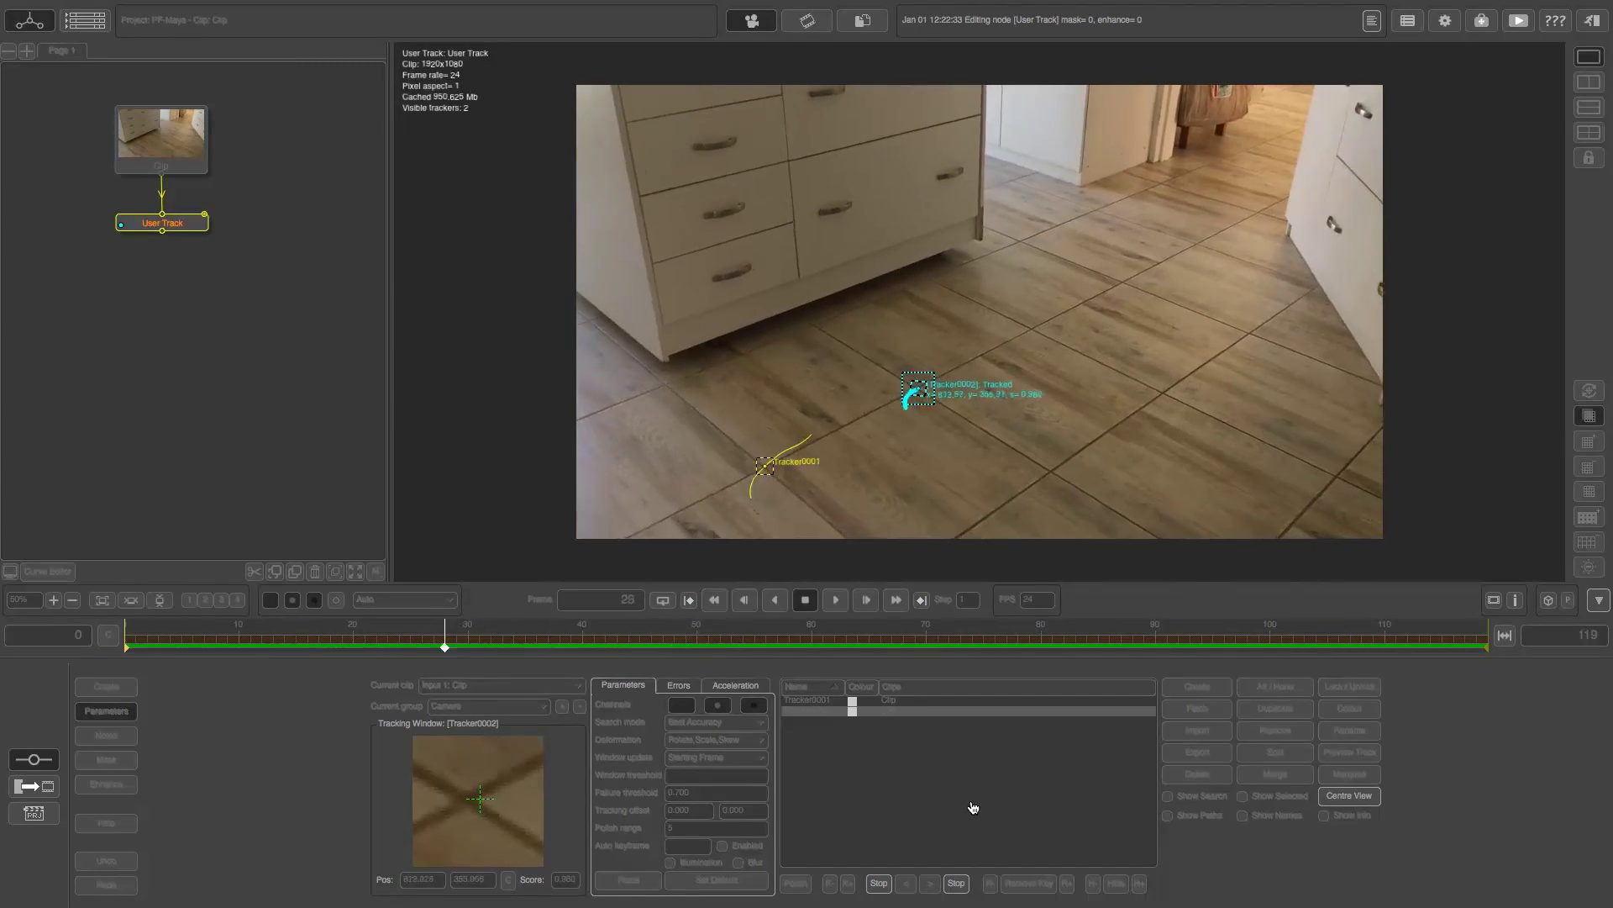
At frame 0, create a third tracker on a tile joint in the floor's foreground, fine-tune its position and track it forward.
click(1199, 688)
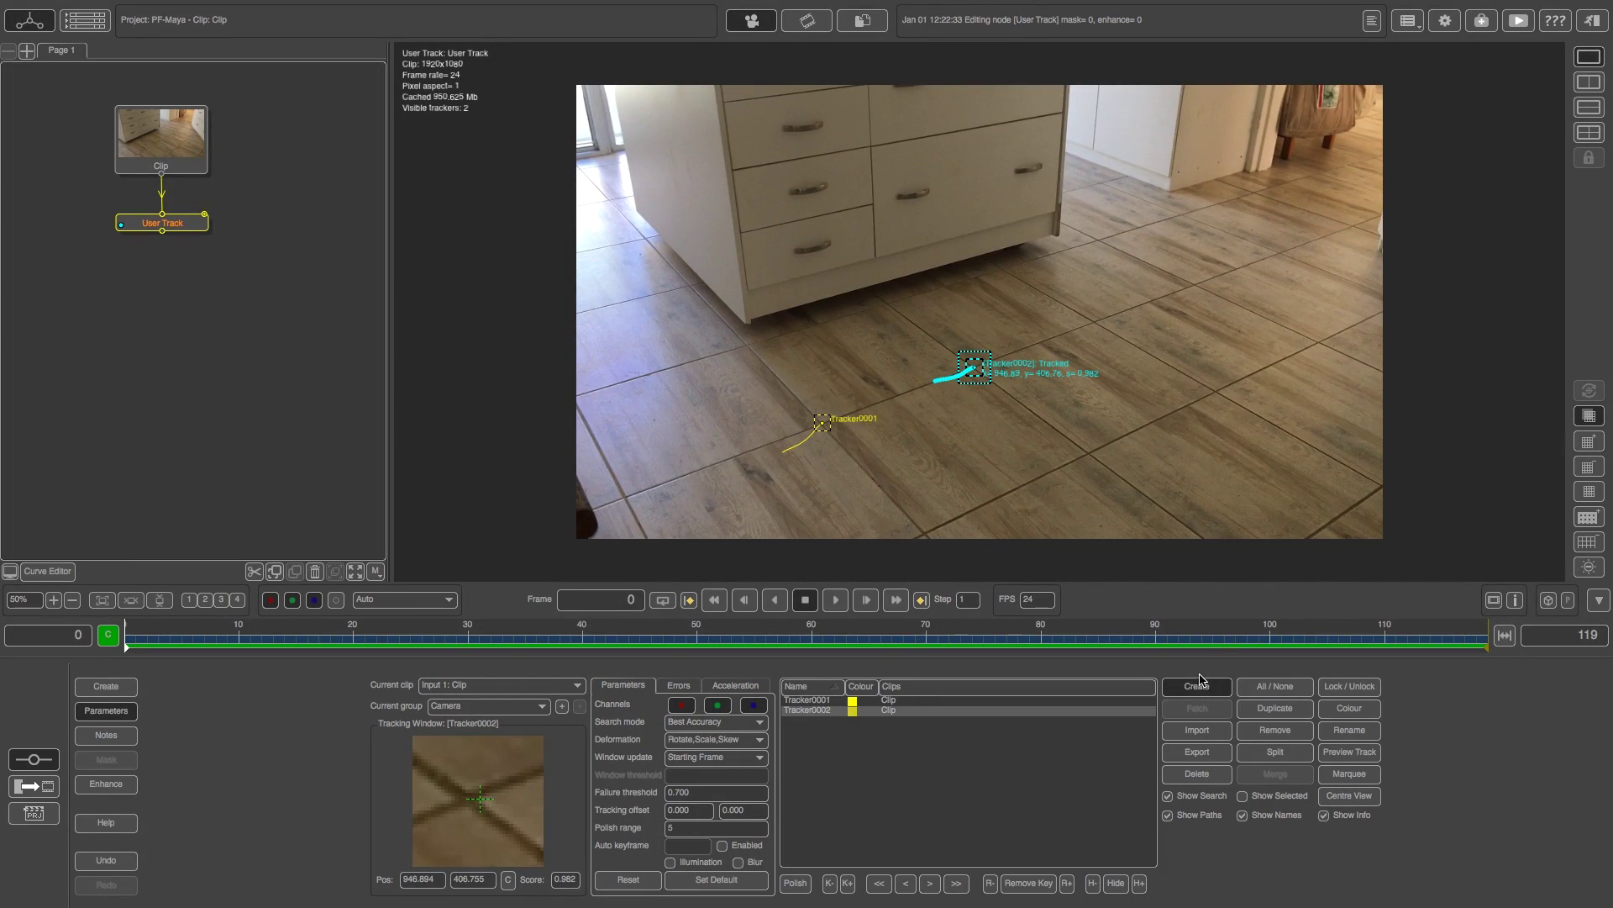
click(1093, 451)
drag(501, 813, 509, 782)
click(956, 882)
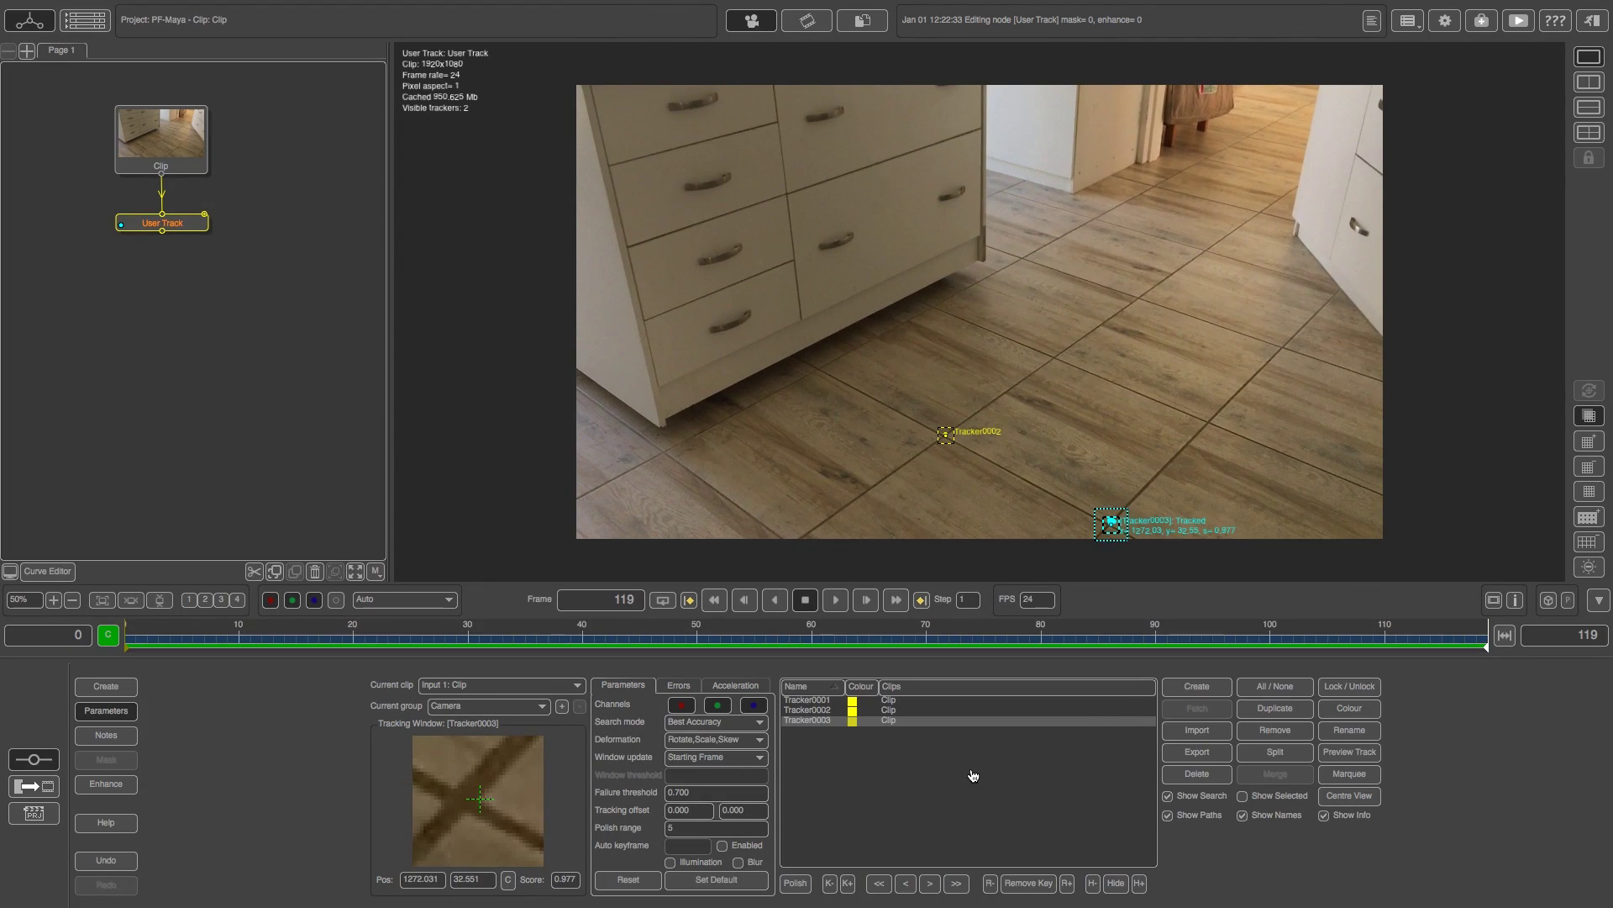
At frame 119, create a fourth tracker on the next tile joint behind the third tracker and adjust its position.
click(1197, 690)
drag(1204, 424, 1207, 421)
drag(1207, 421, 1210, 422)
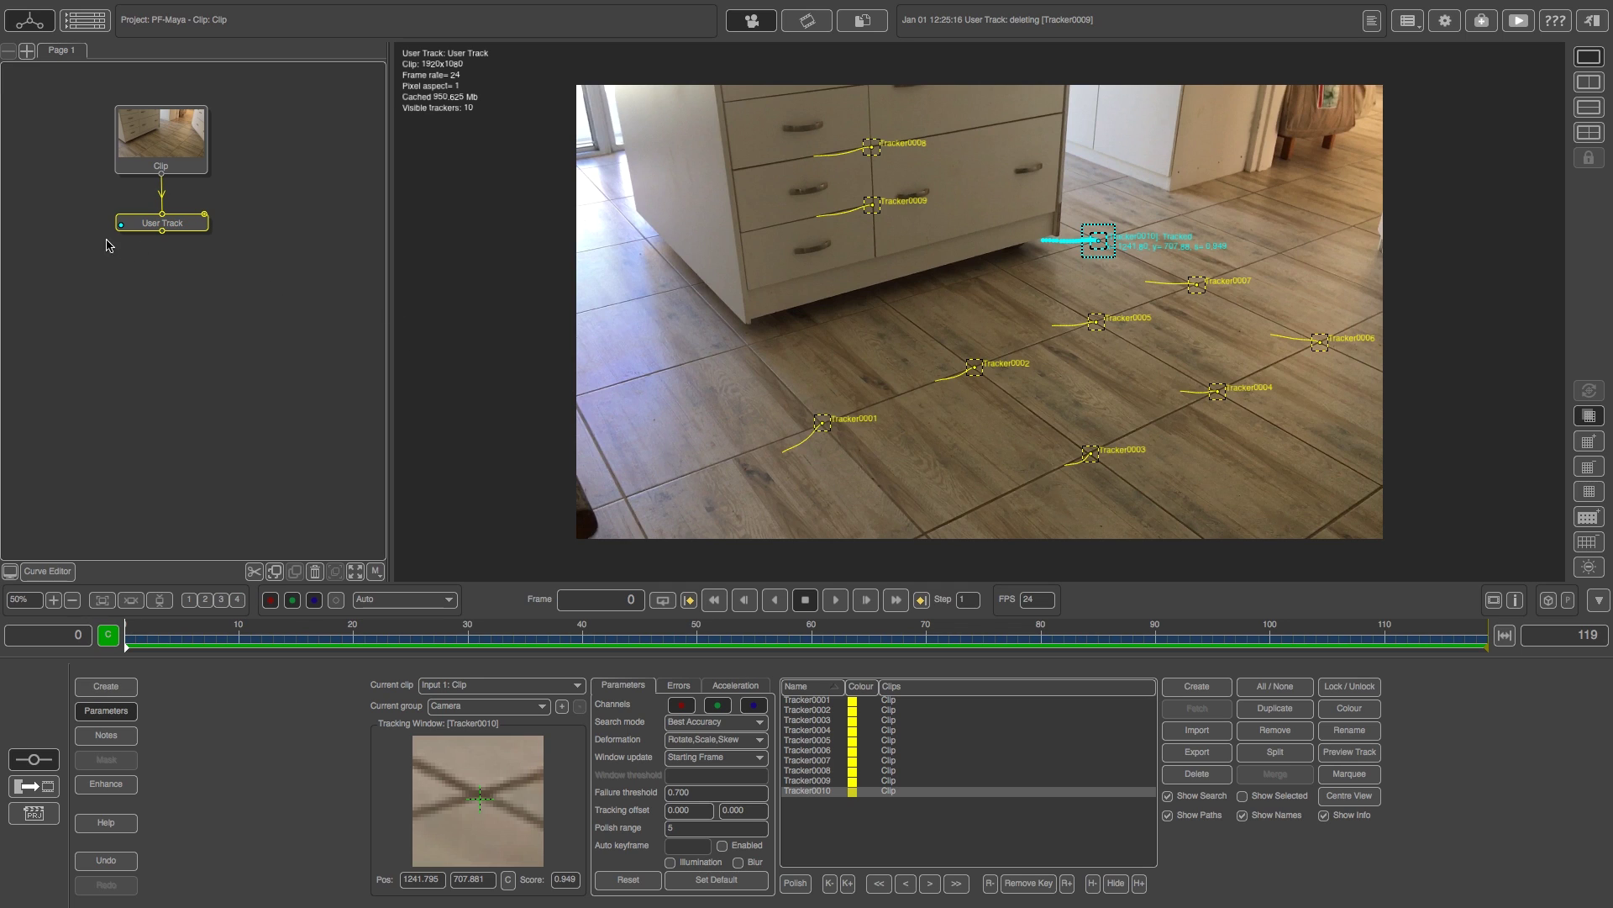
Attach an Auto Track node to the User Track node and run automatic tracking on frames 0 to 119.
right_click(178, 227)
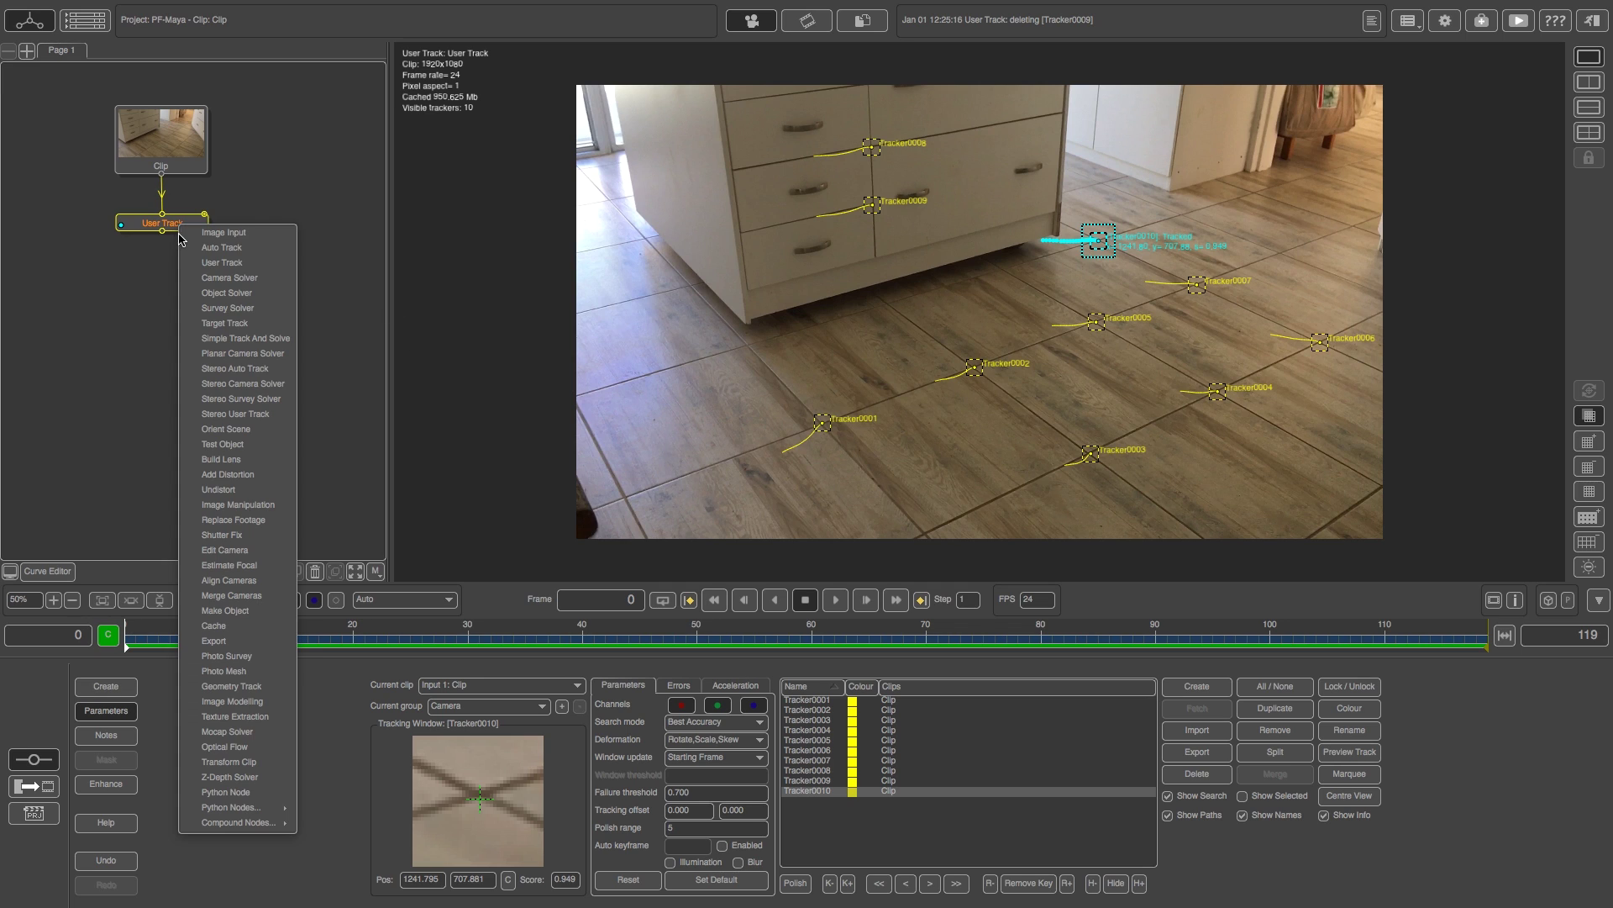
click(228, 253)
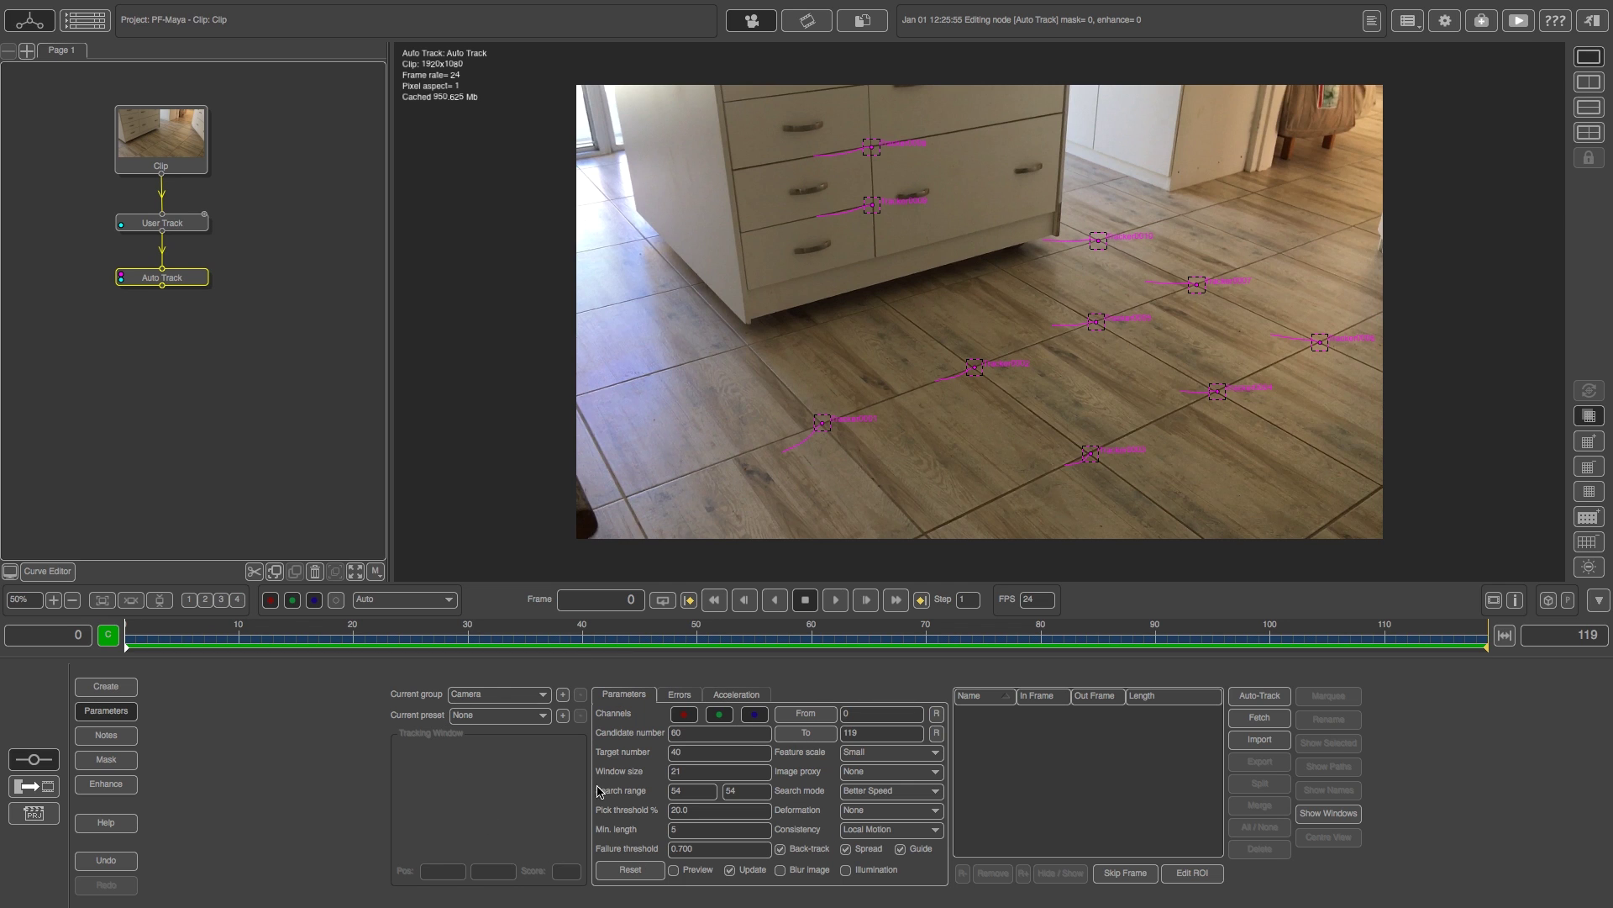
click(1261, 697)
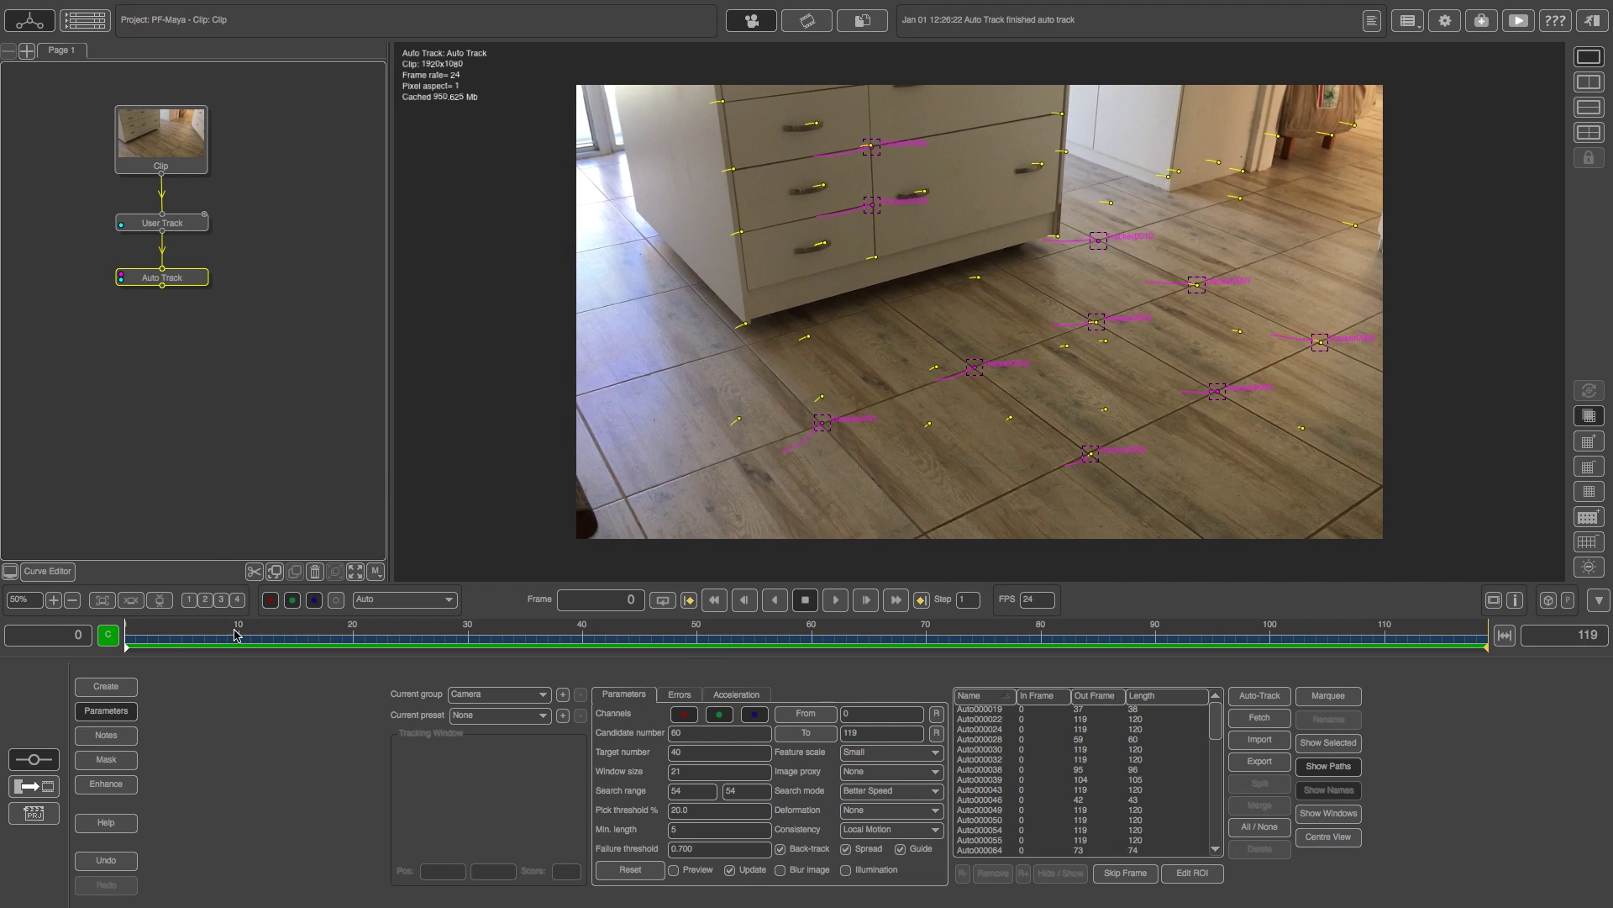
Dim the footage and scrub through the clip to examine how the automatic trackers follow the scene.
mouse_move(154, 648)
mouse_down()
mouse_move(864, 654)
mouse_move(227, 652)
mouse_move(615, 624)
mouse_move(130, 632)
mouse_up()
click(1590, 569)
drag(139, 640, 891, 624)
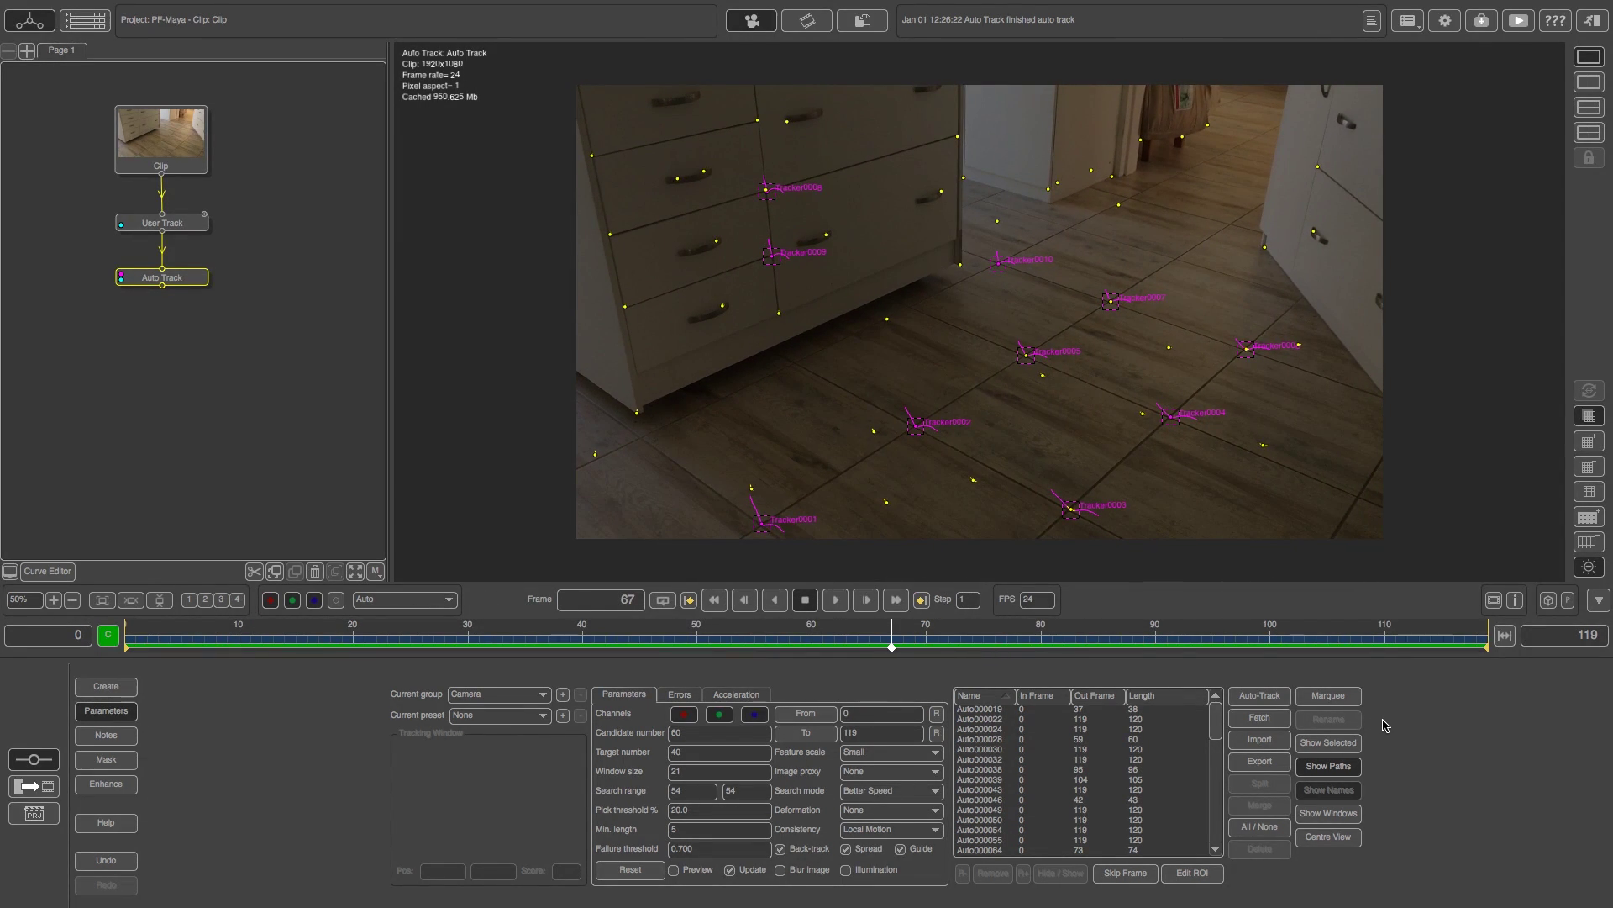
Marquee-select the two automatic floor trackers beside the second manual tracker and scrub the clip to inspect their paths.
click(1328, 698)
drag(850, 417, 915, 529)
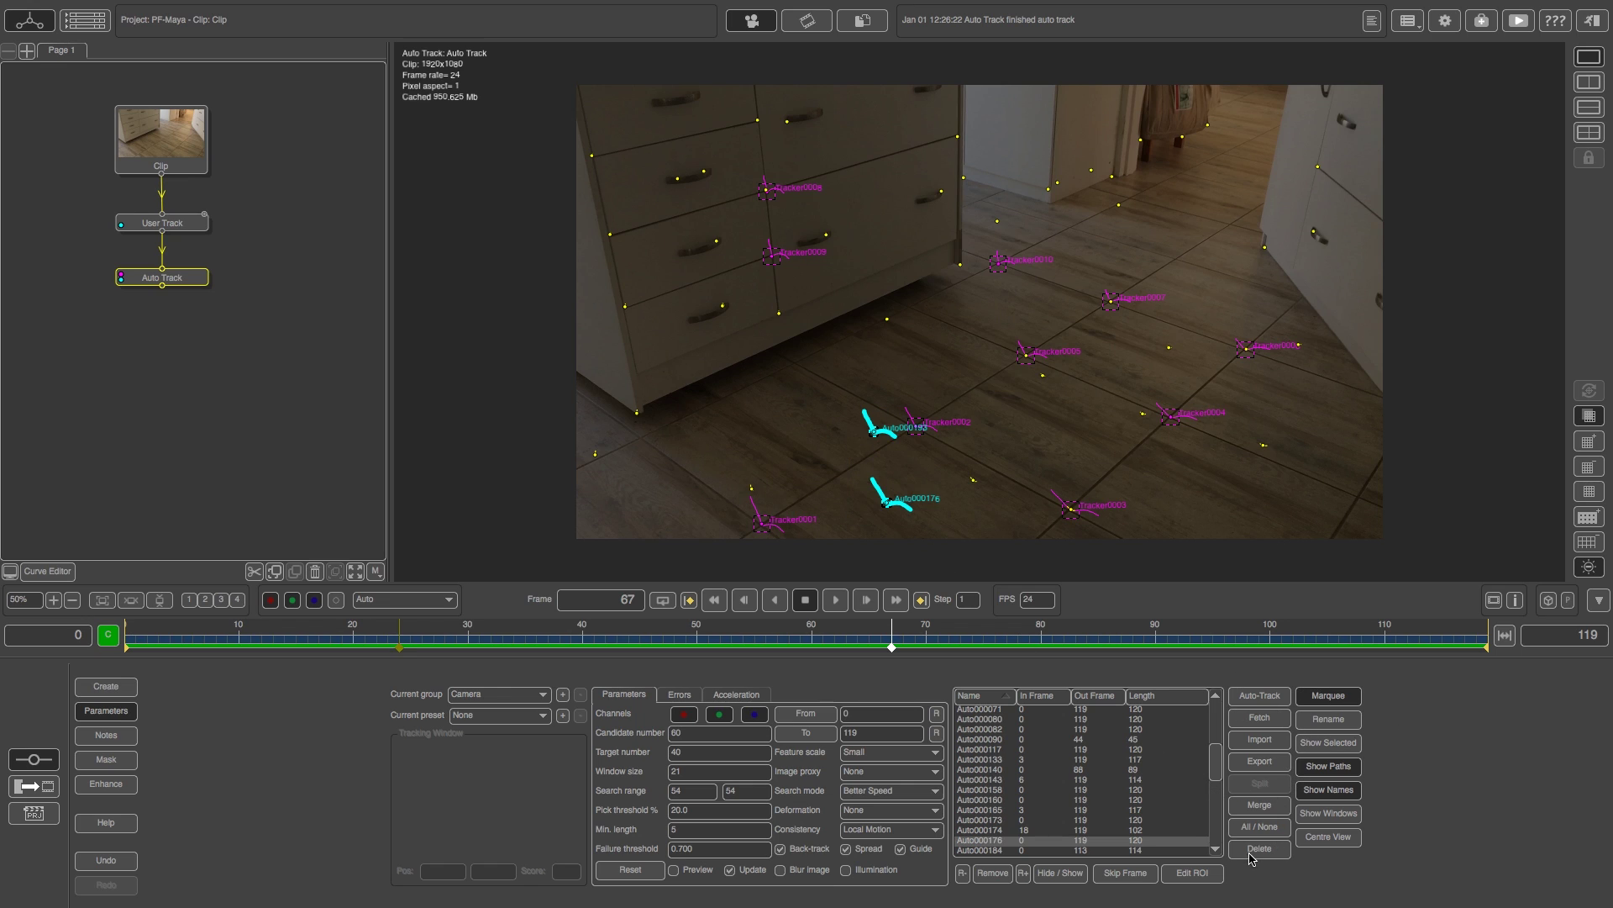
click(1281, 648)
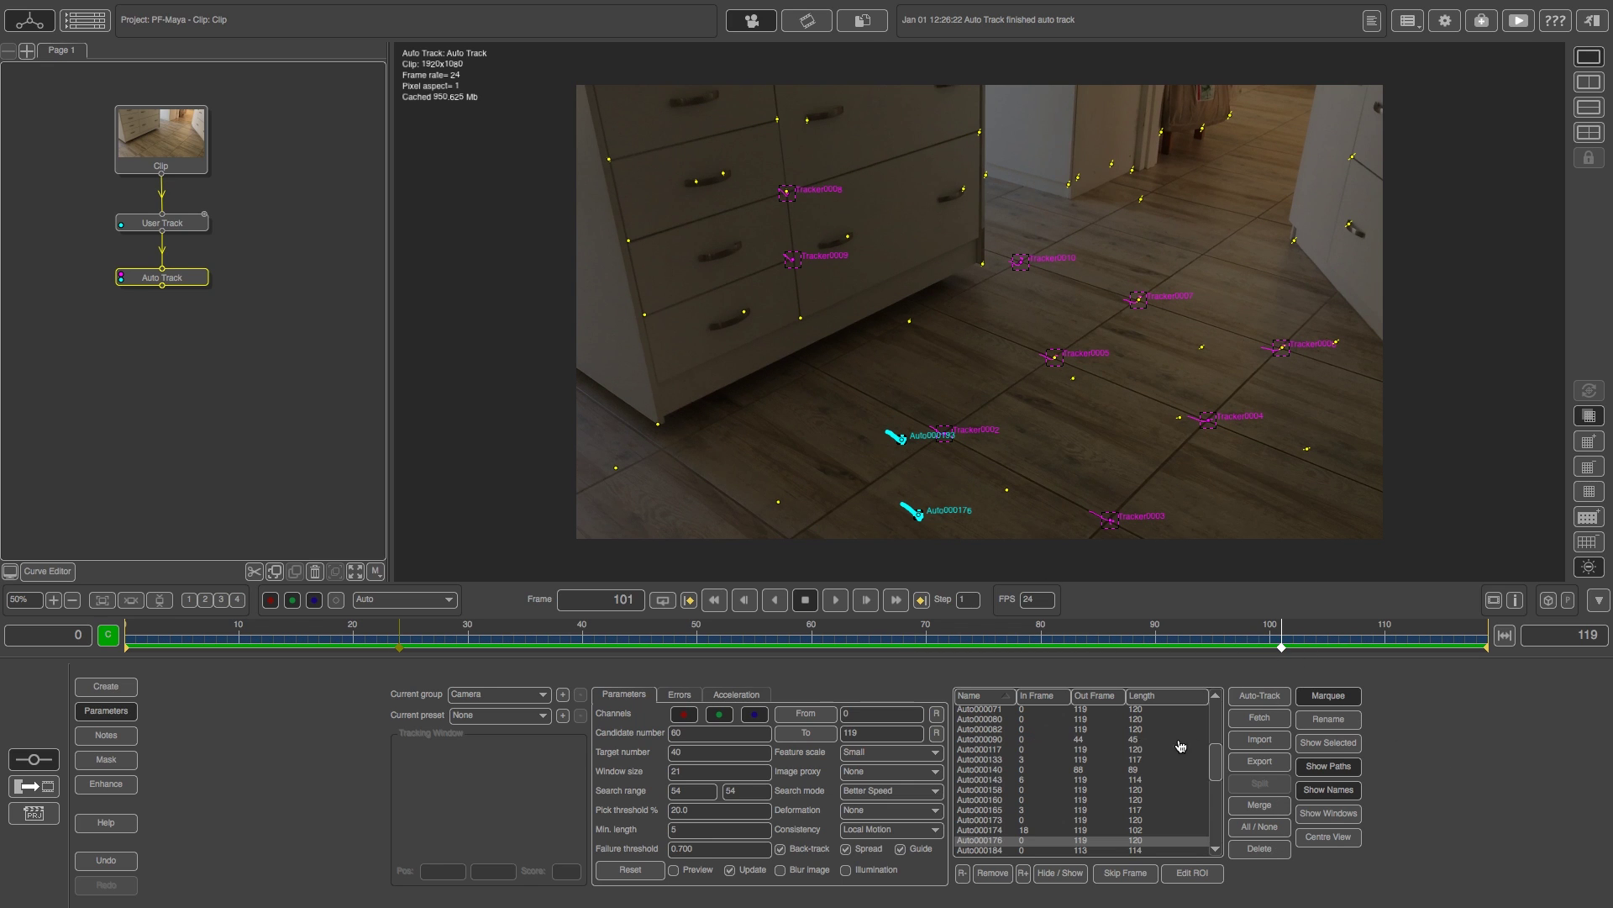
drag(1347, 636, 816, 636)
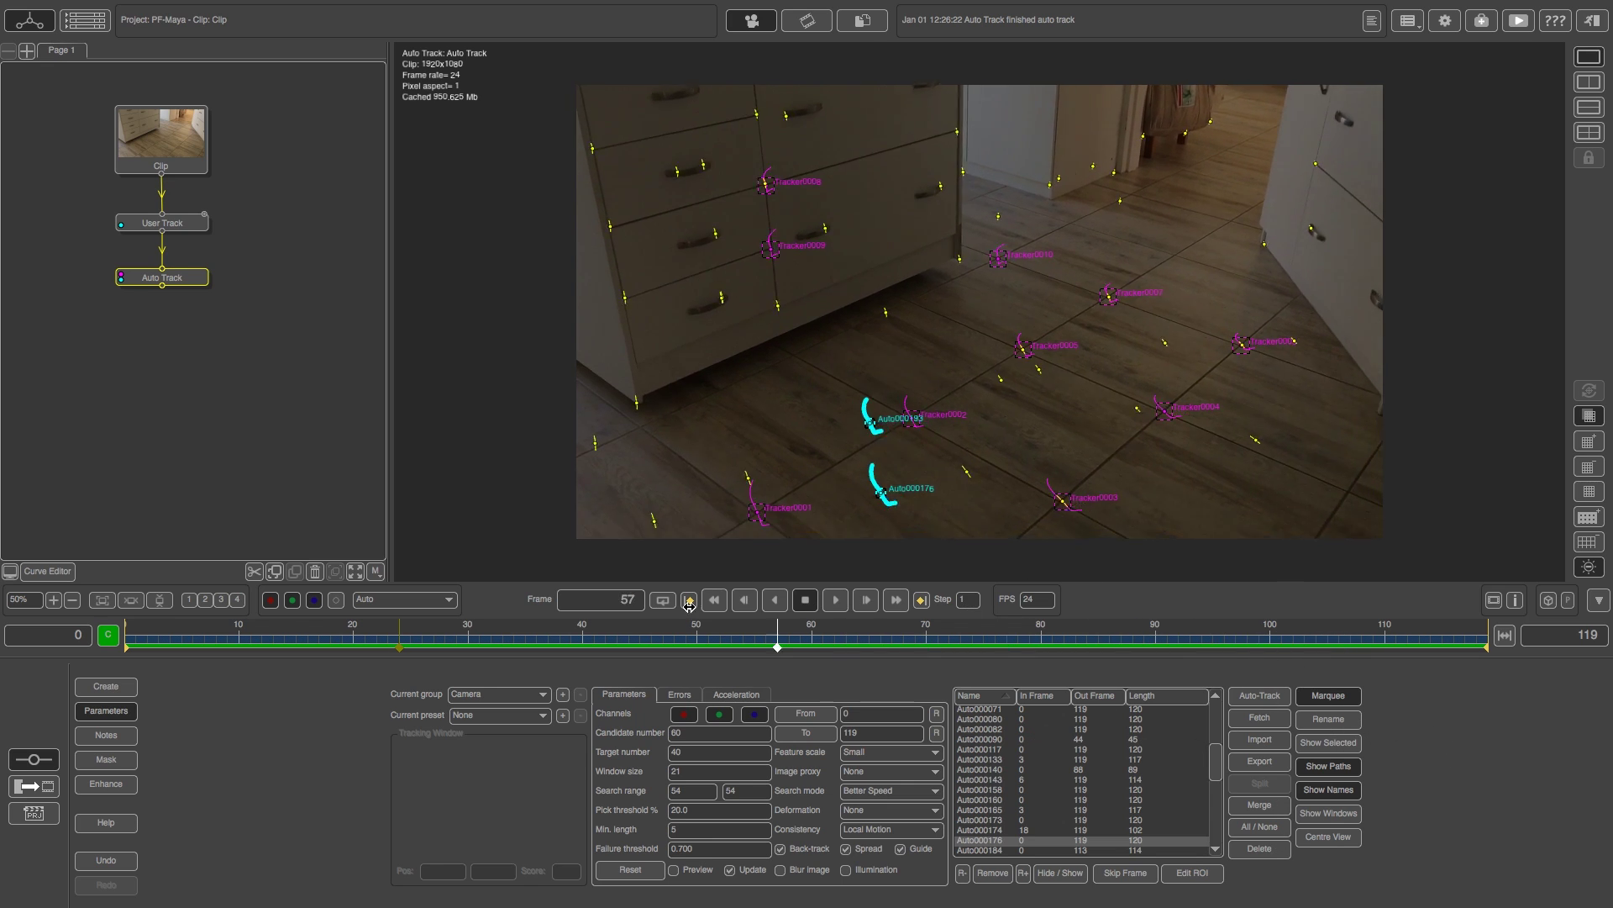
right_click(169, 277)
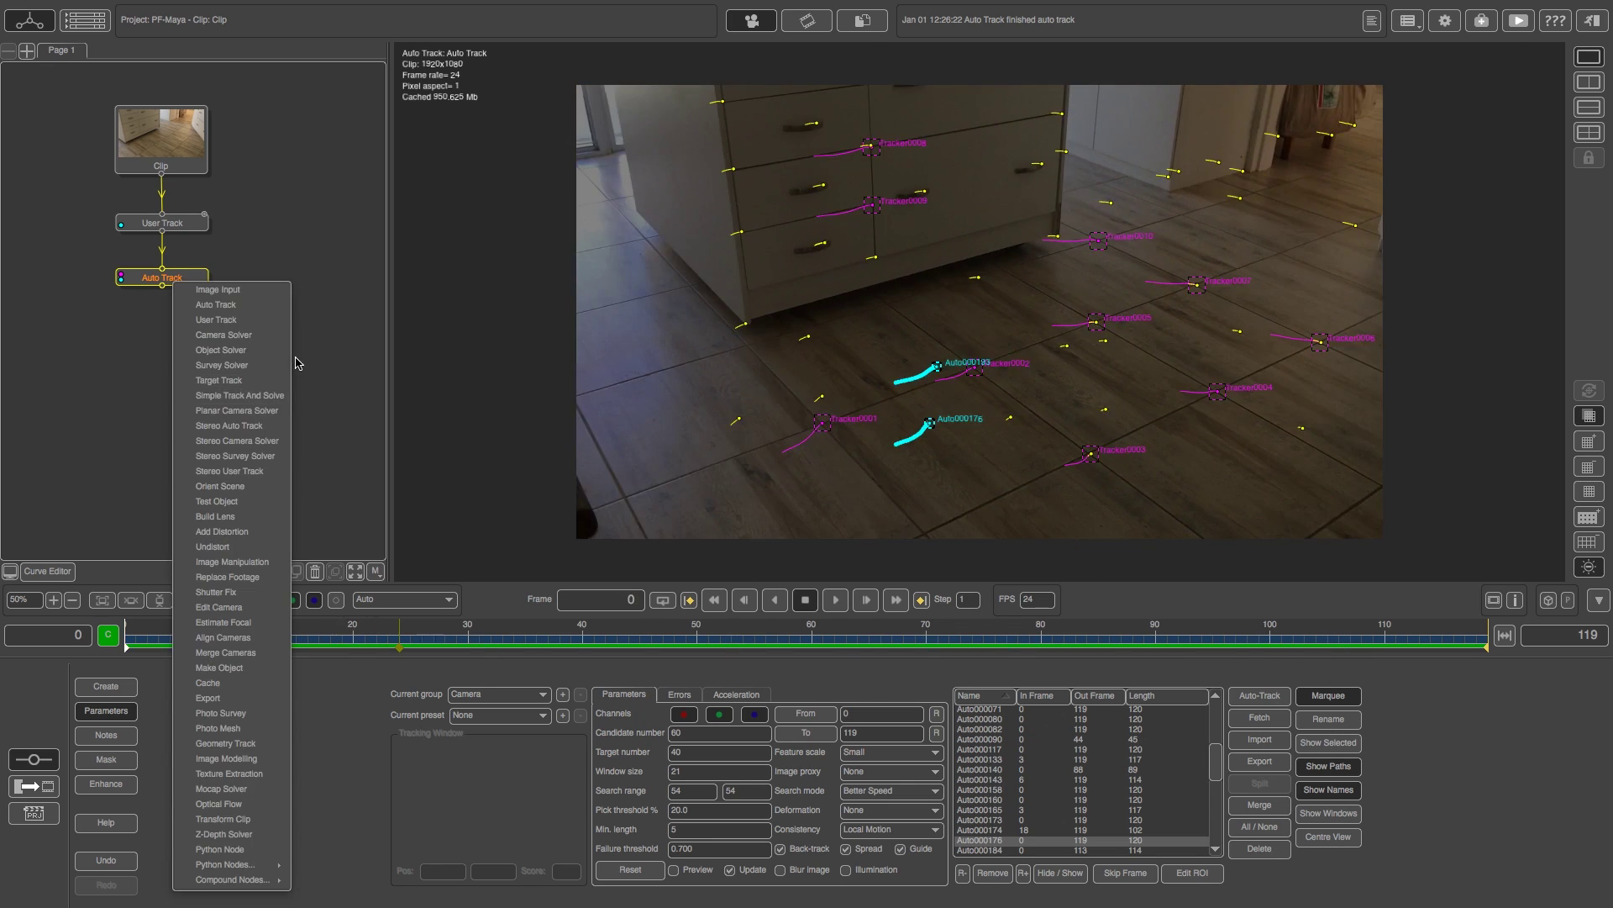
click(331, 343)
click(326, 354)
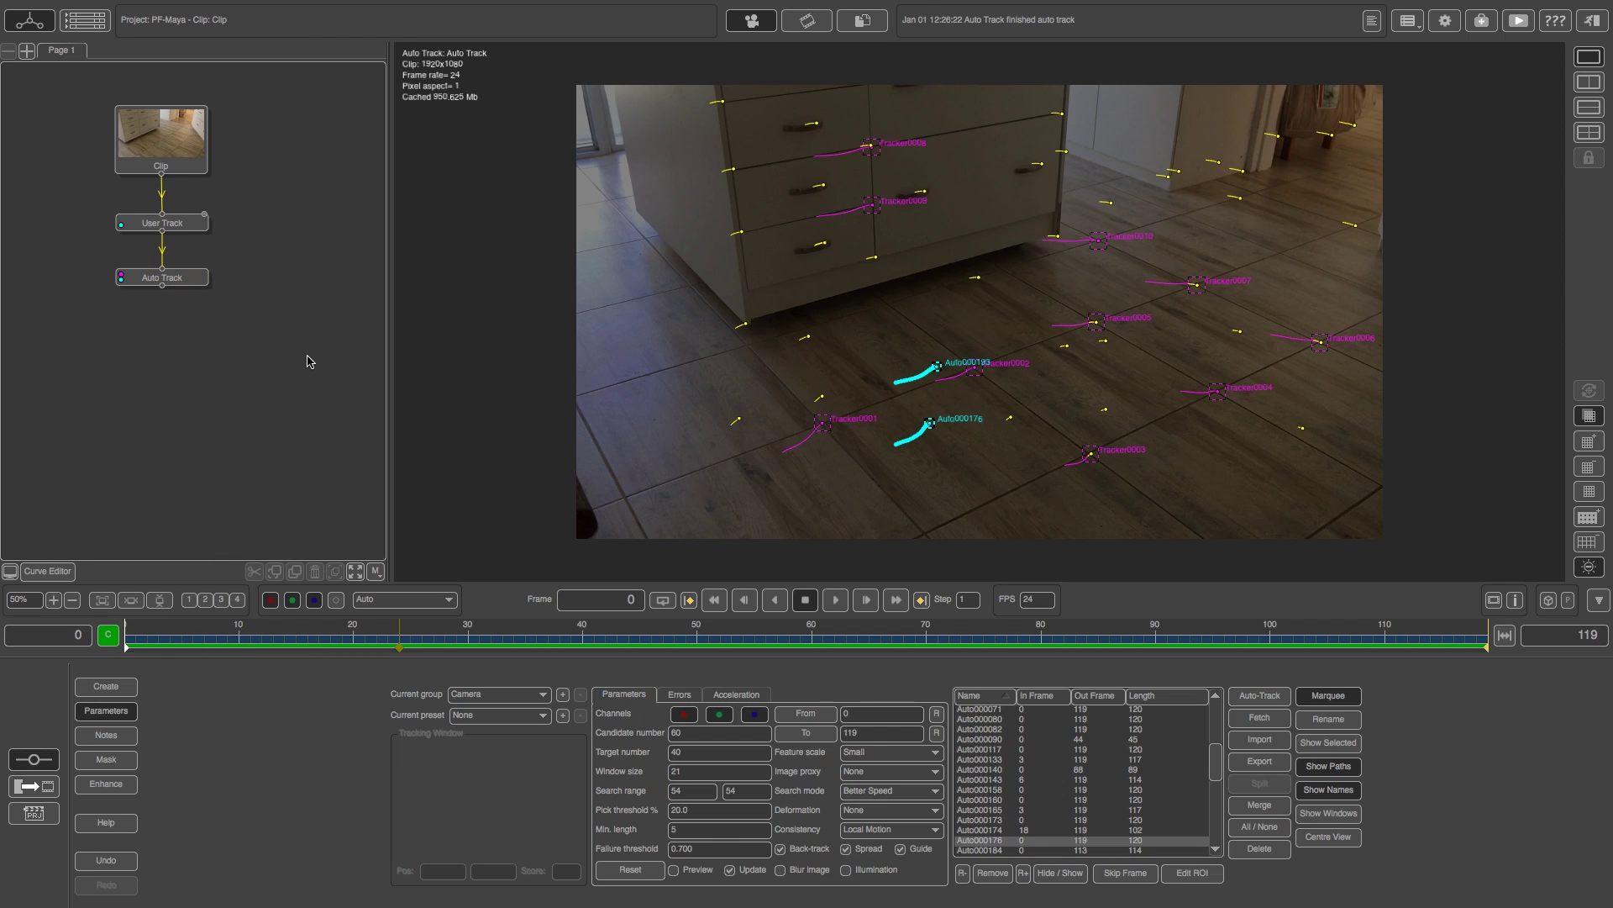
Attach a Camera Solver node below Auto Track and run Solve All for the clip.
right_click(179, 283)
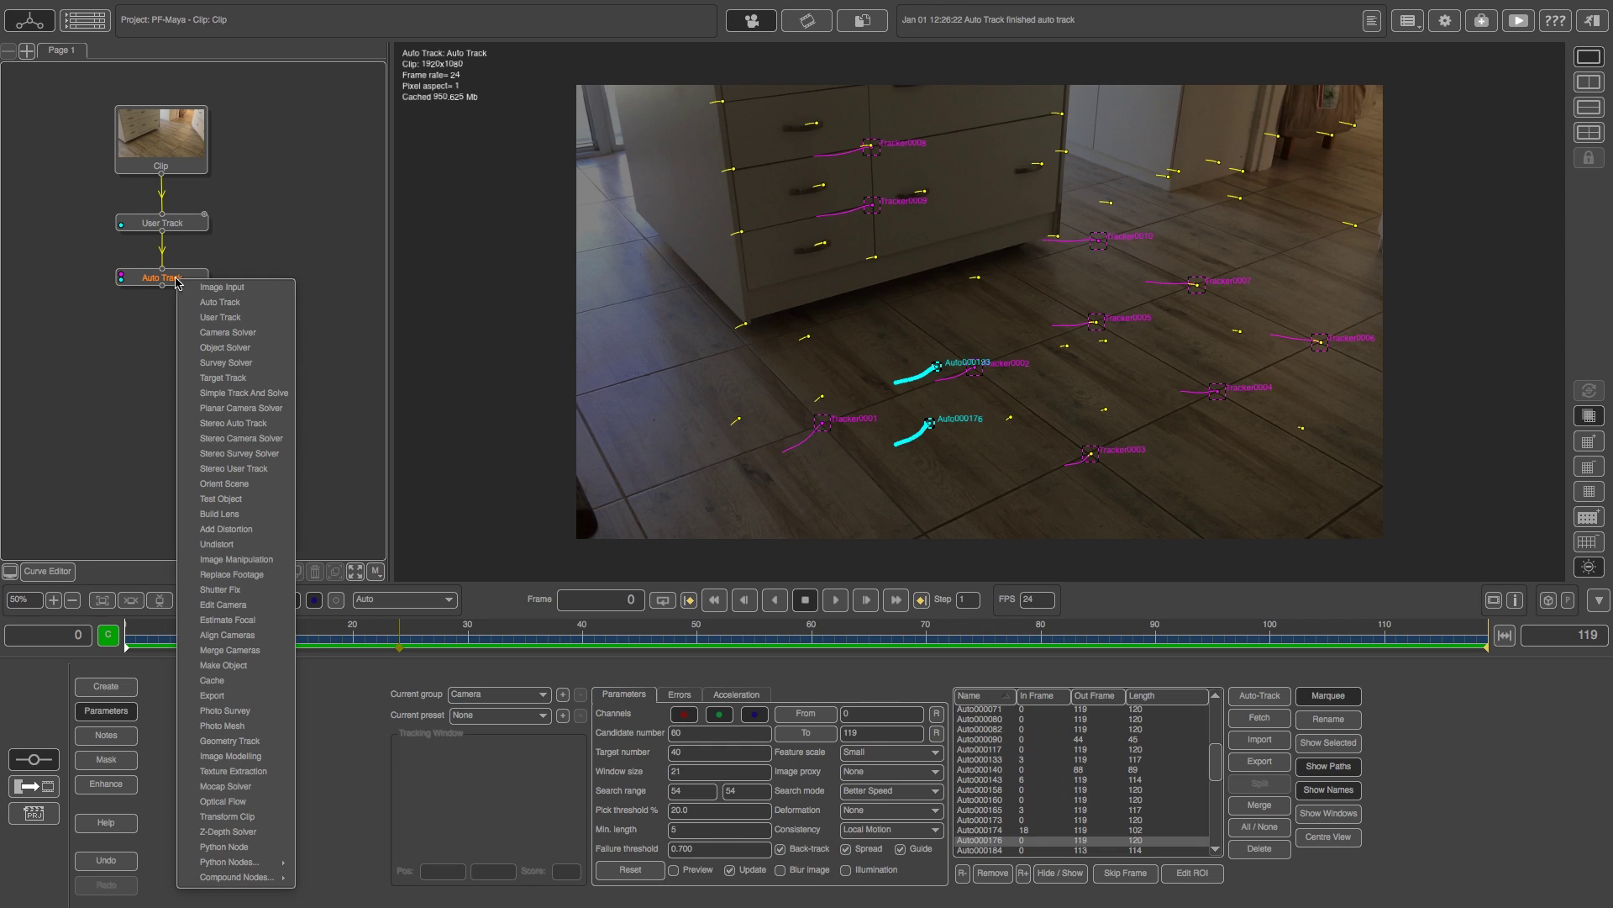
click(228, 332)
drag(204, 320, 163, 285)
drag(212, 352, 210, 331)
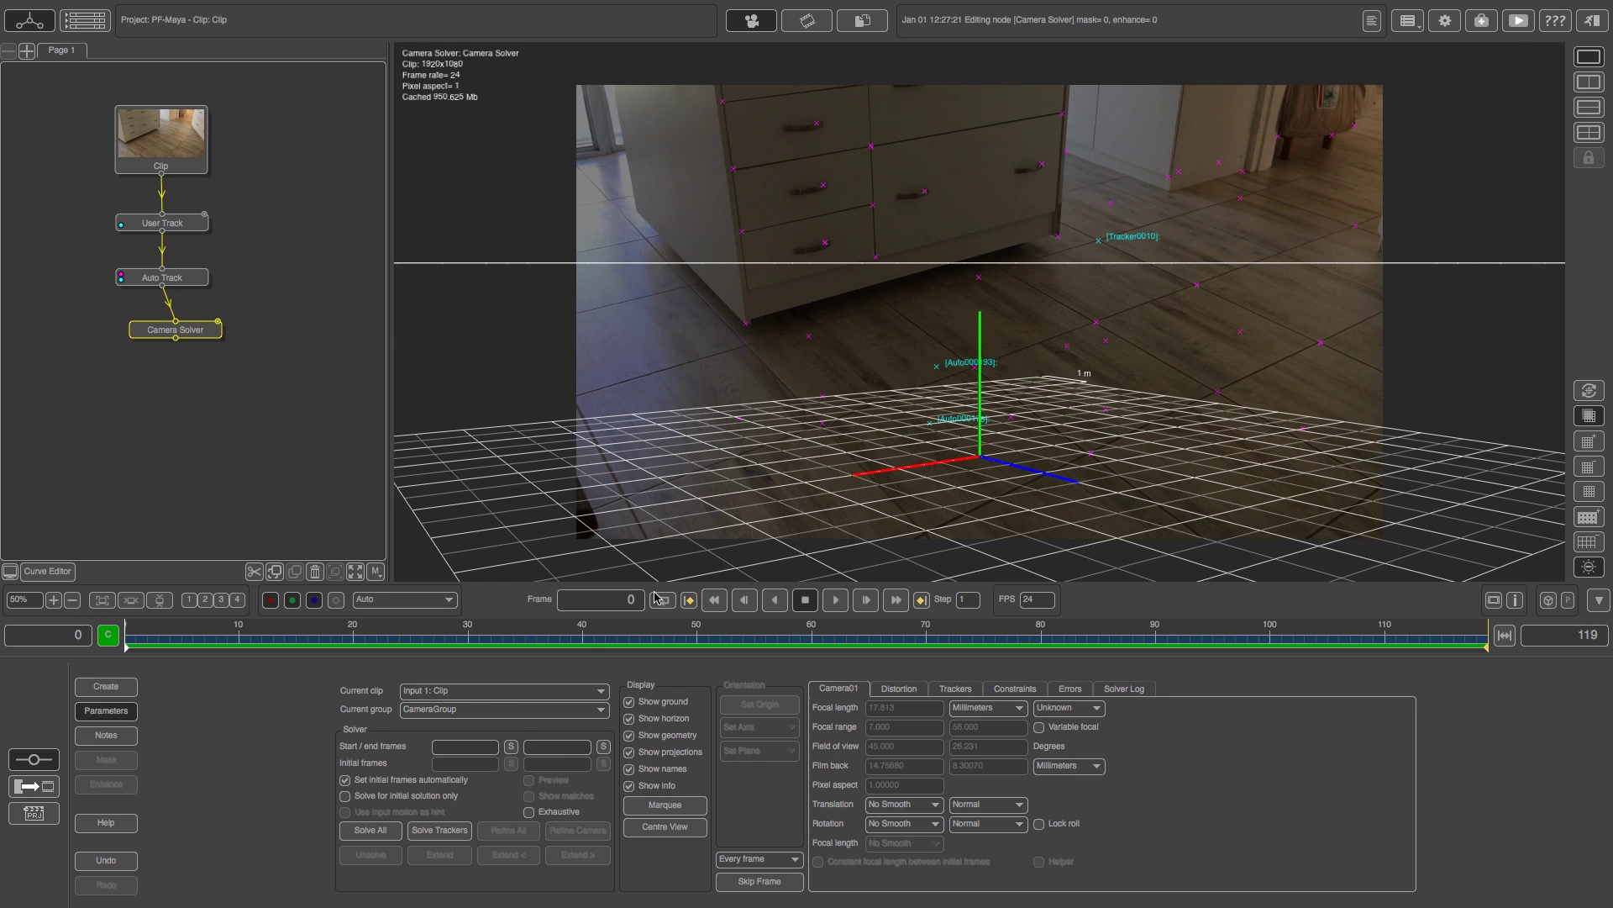
click(370, 831)
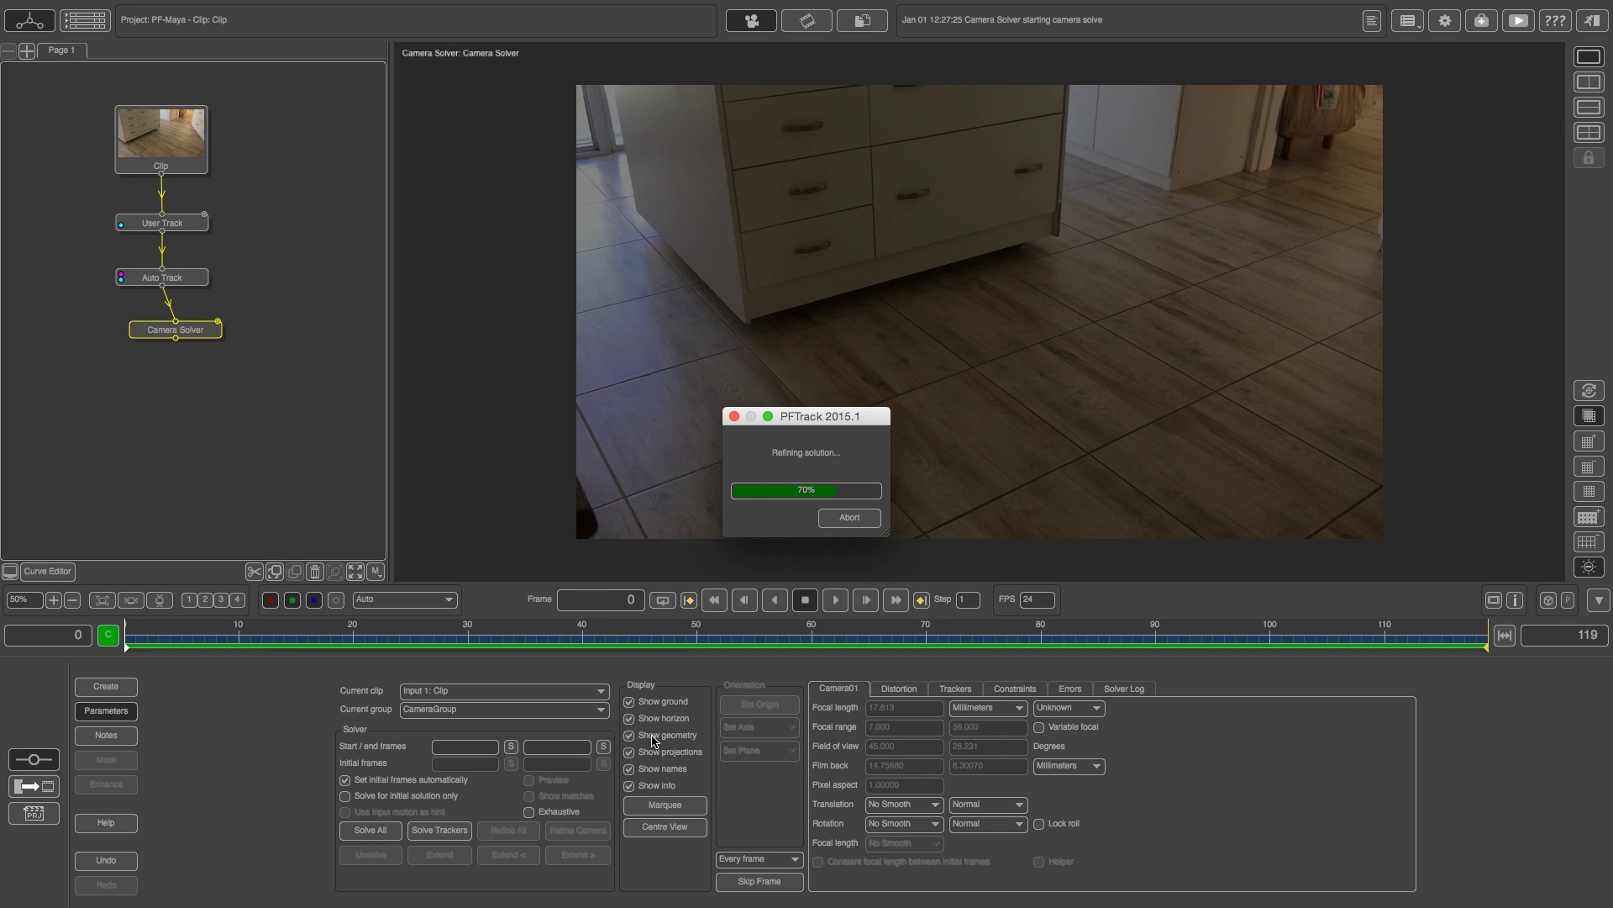
mouse_move(141, 638)
mouse_down()
mouse_move(1473, 629)
mouse_move(126, 630)
mouse_up()
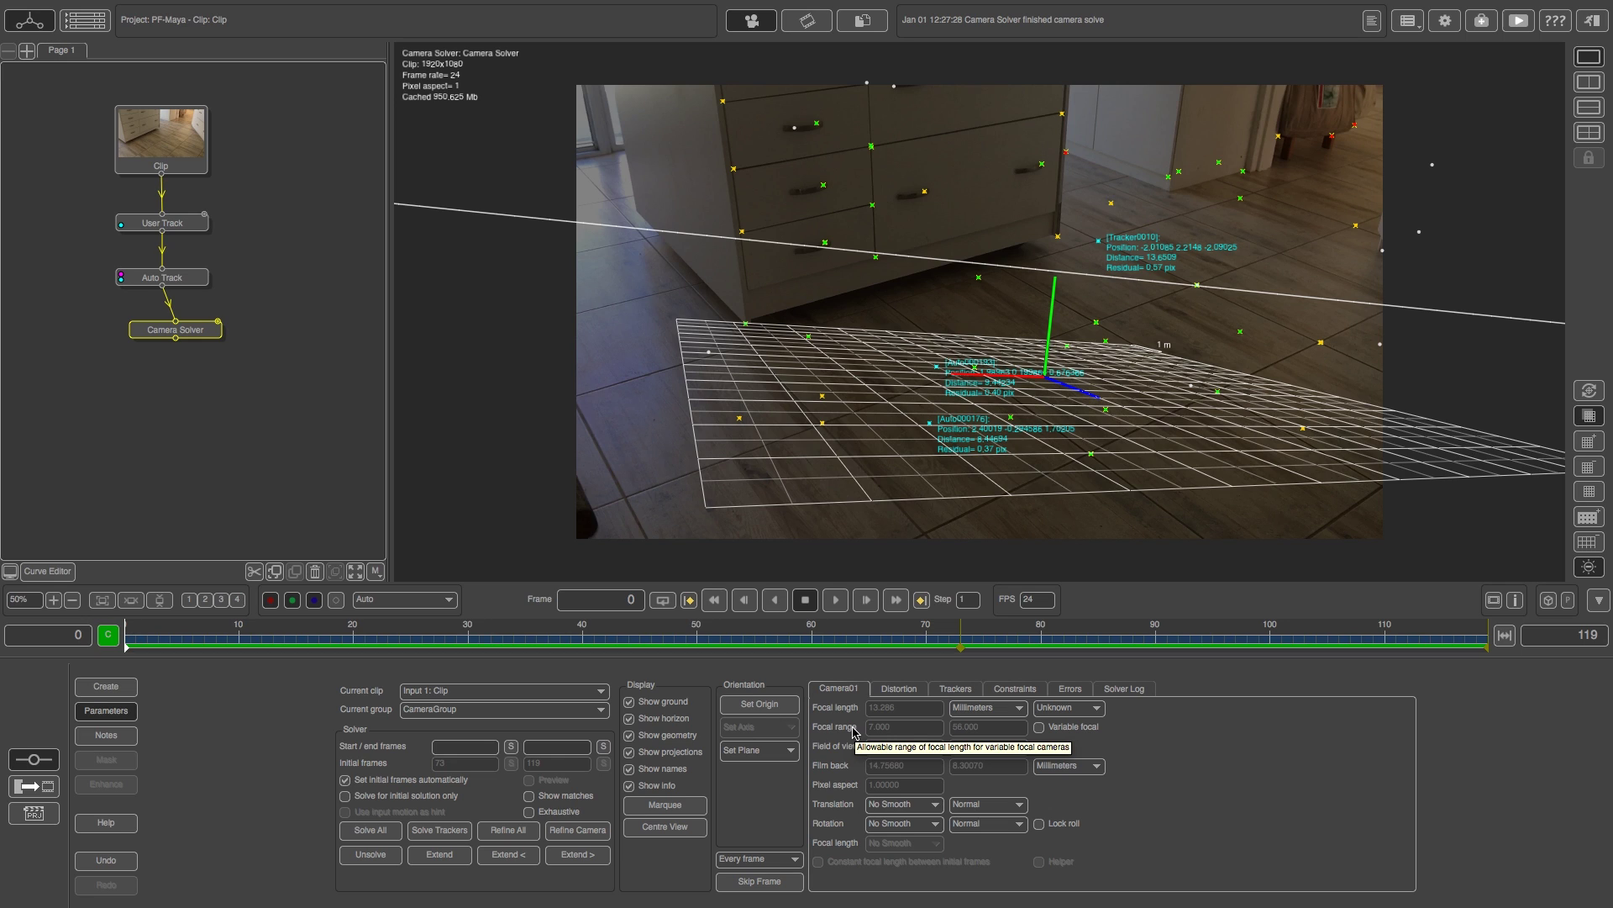
Select all automatic trackers in the Camera Solver's tracker list and deactivate them, leaving the manual trackers active.
click(953, 690)
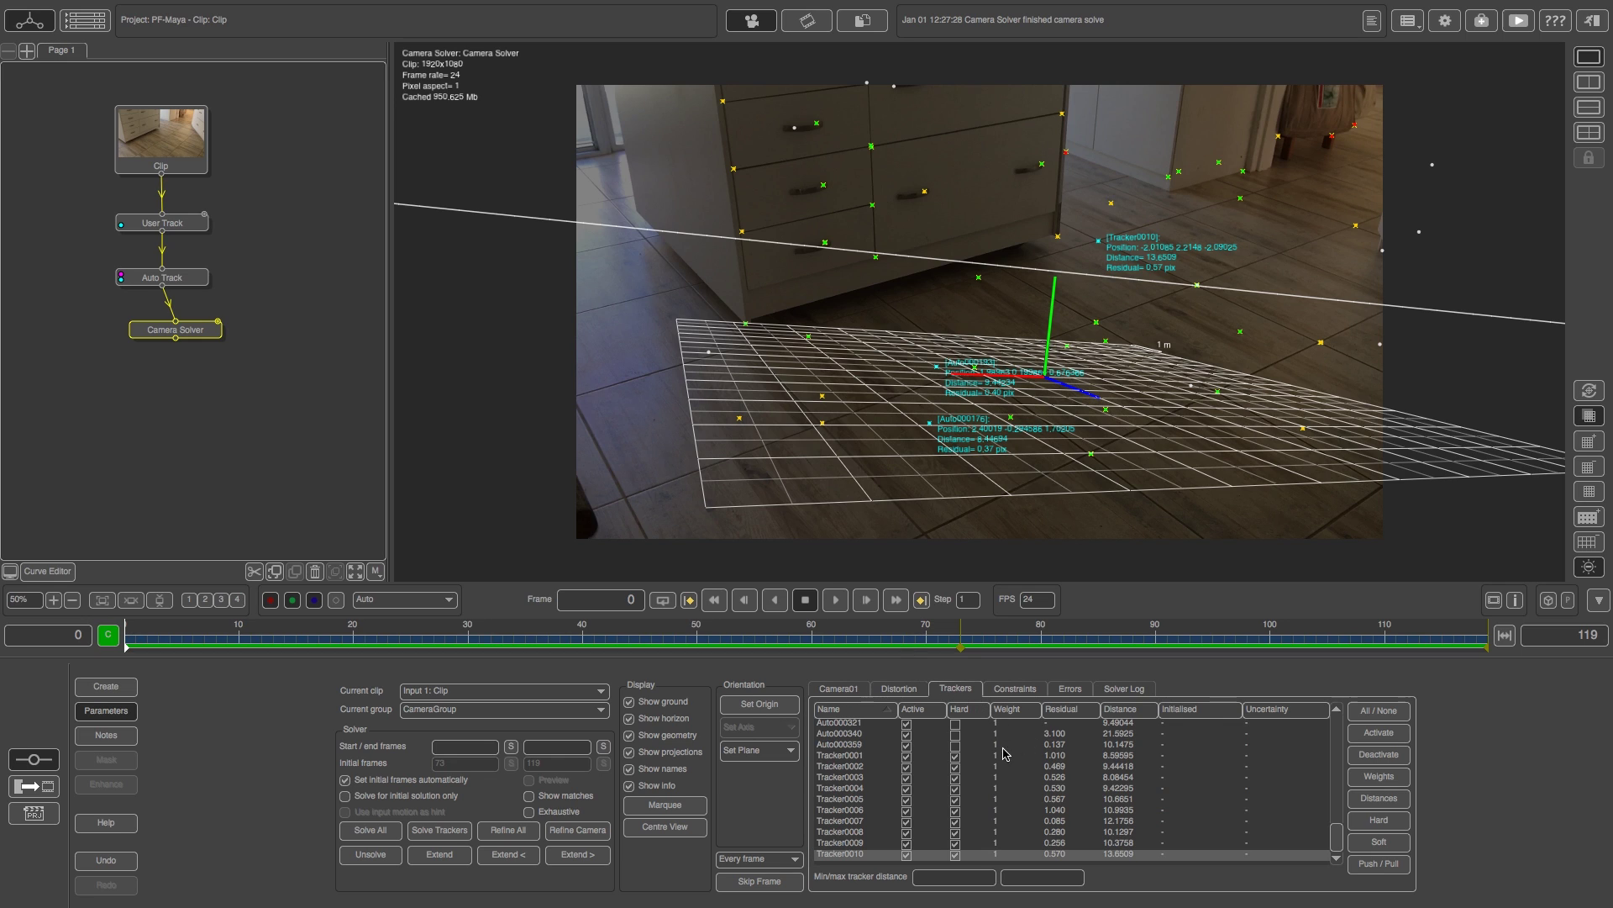
drag(1342, 808, 1341, 716)
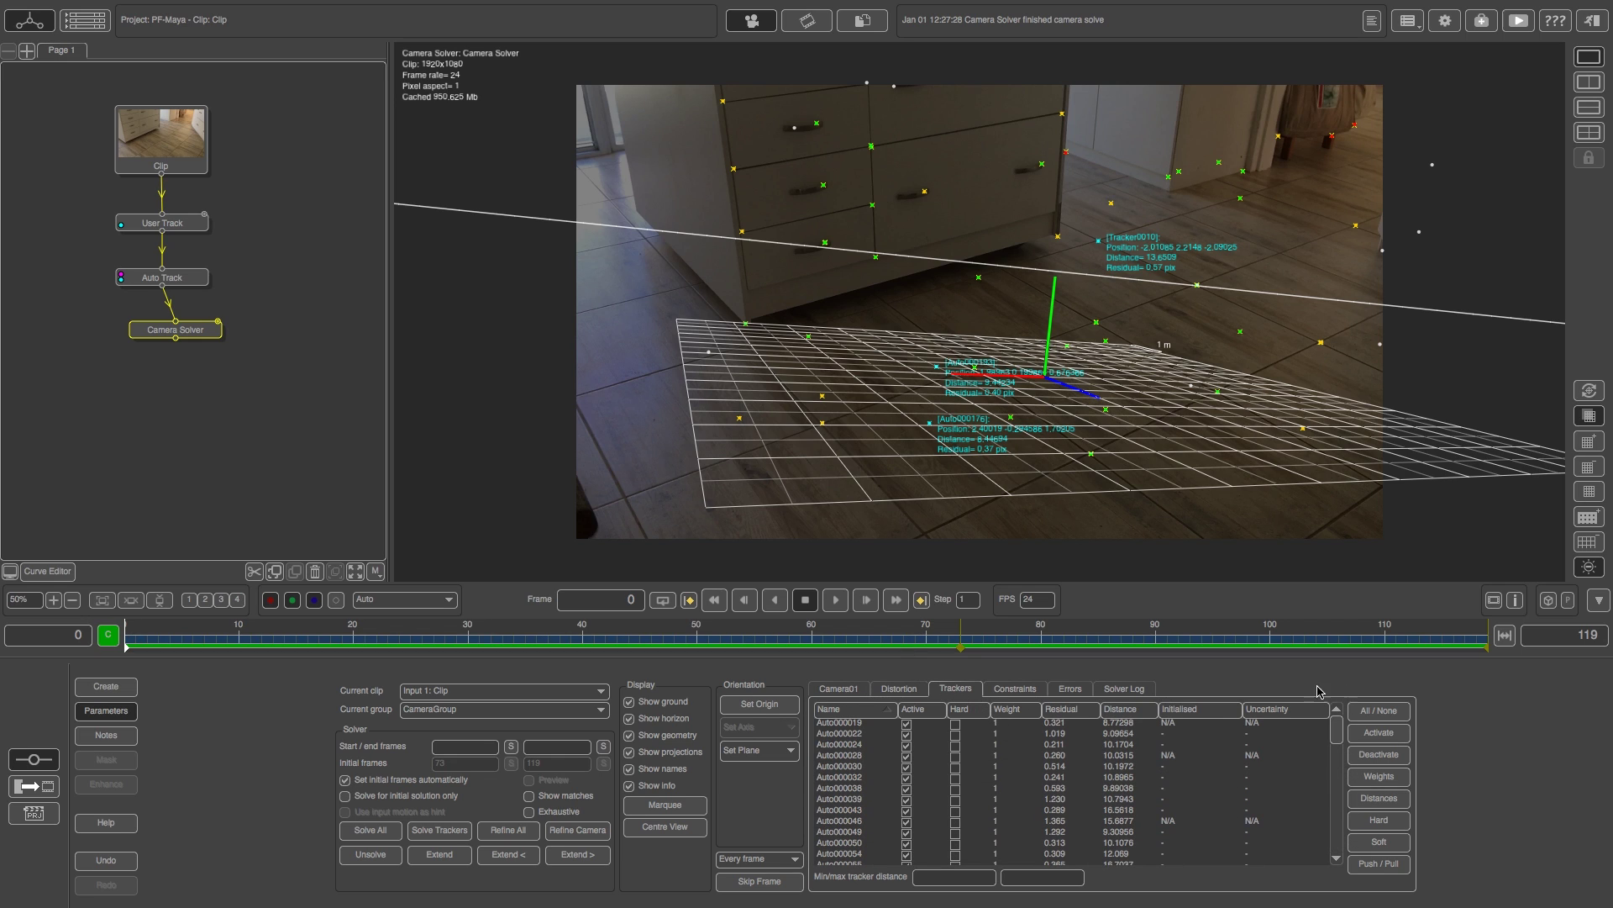
click(830, 723)
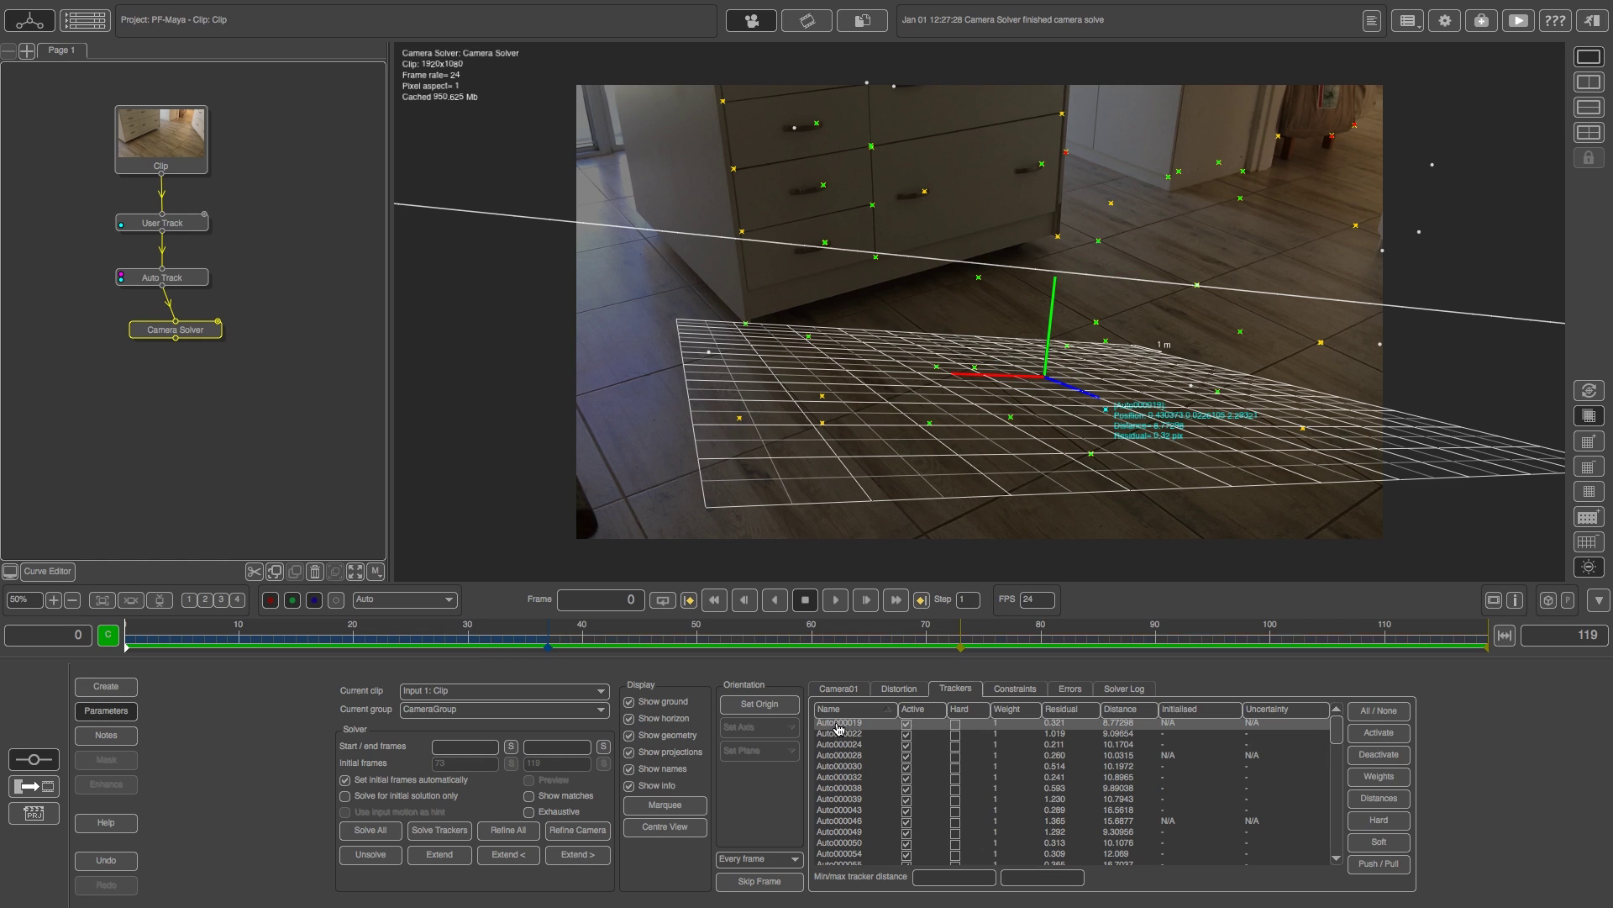
drag(1335, 729, 1332, 837)
shift+click(842, 790)
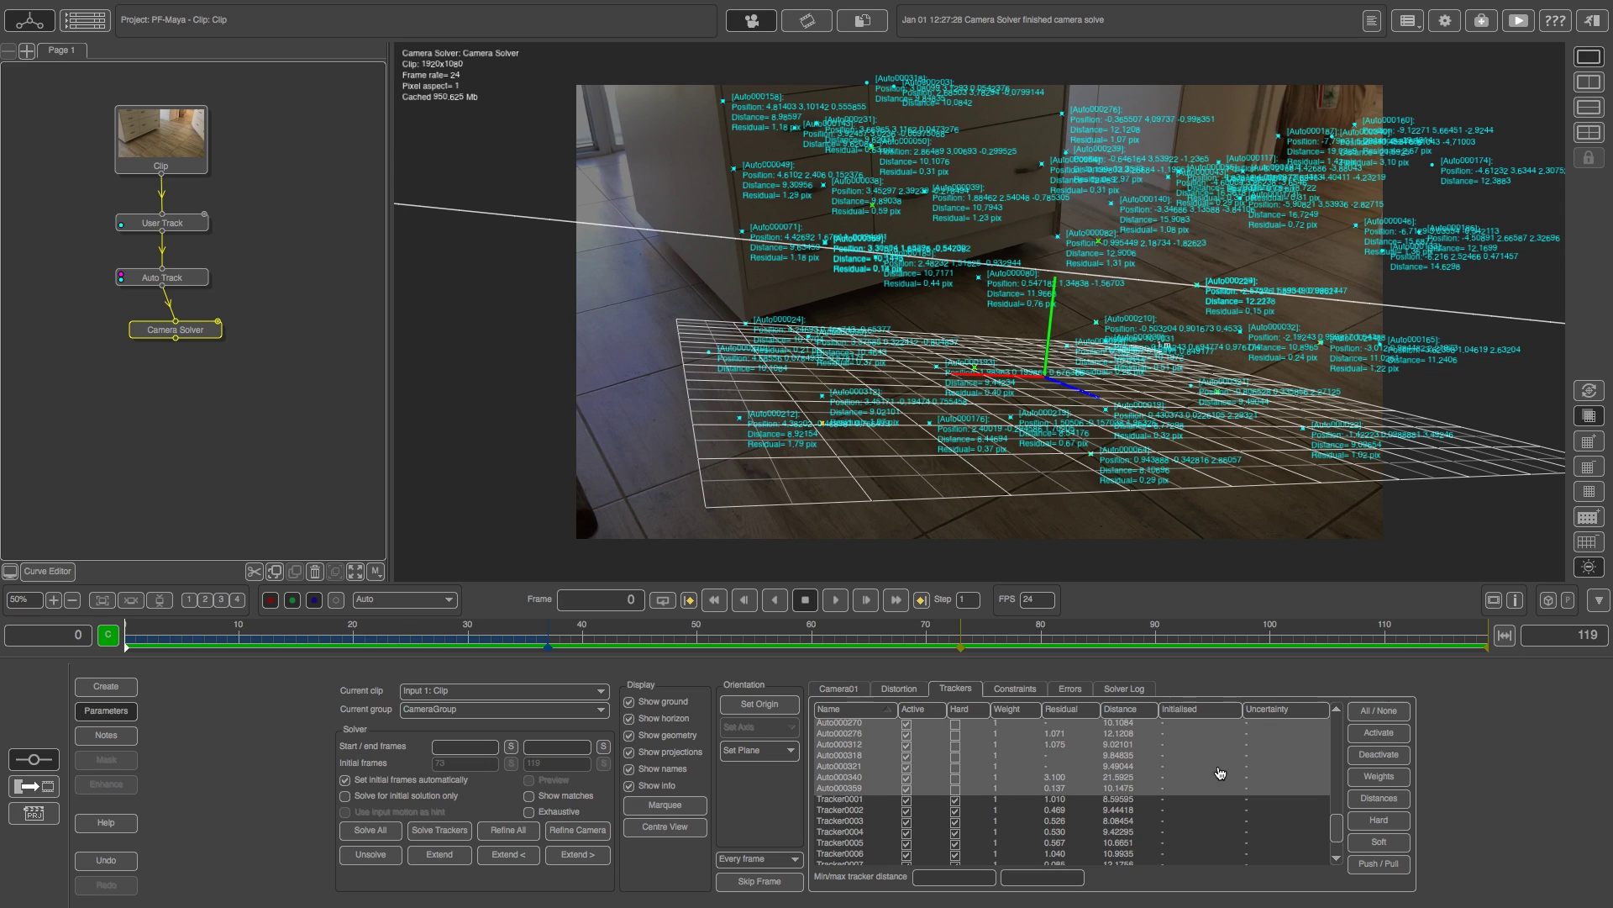
click(1380, 760)
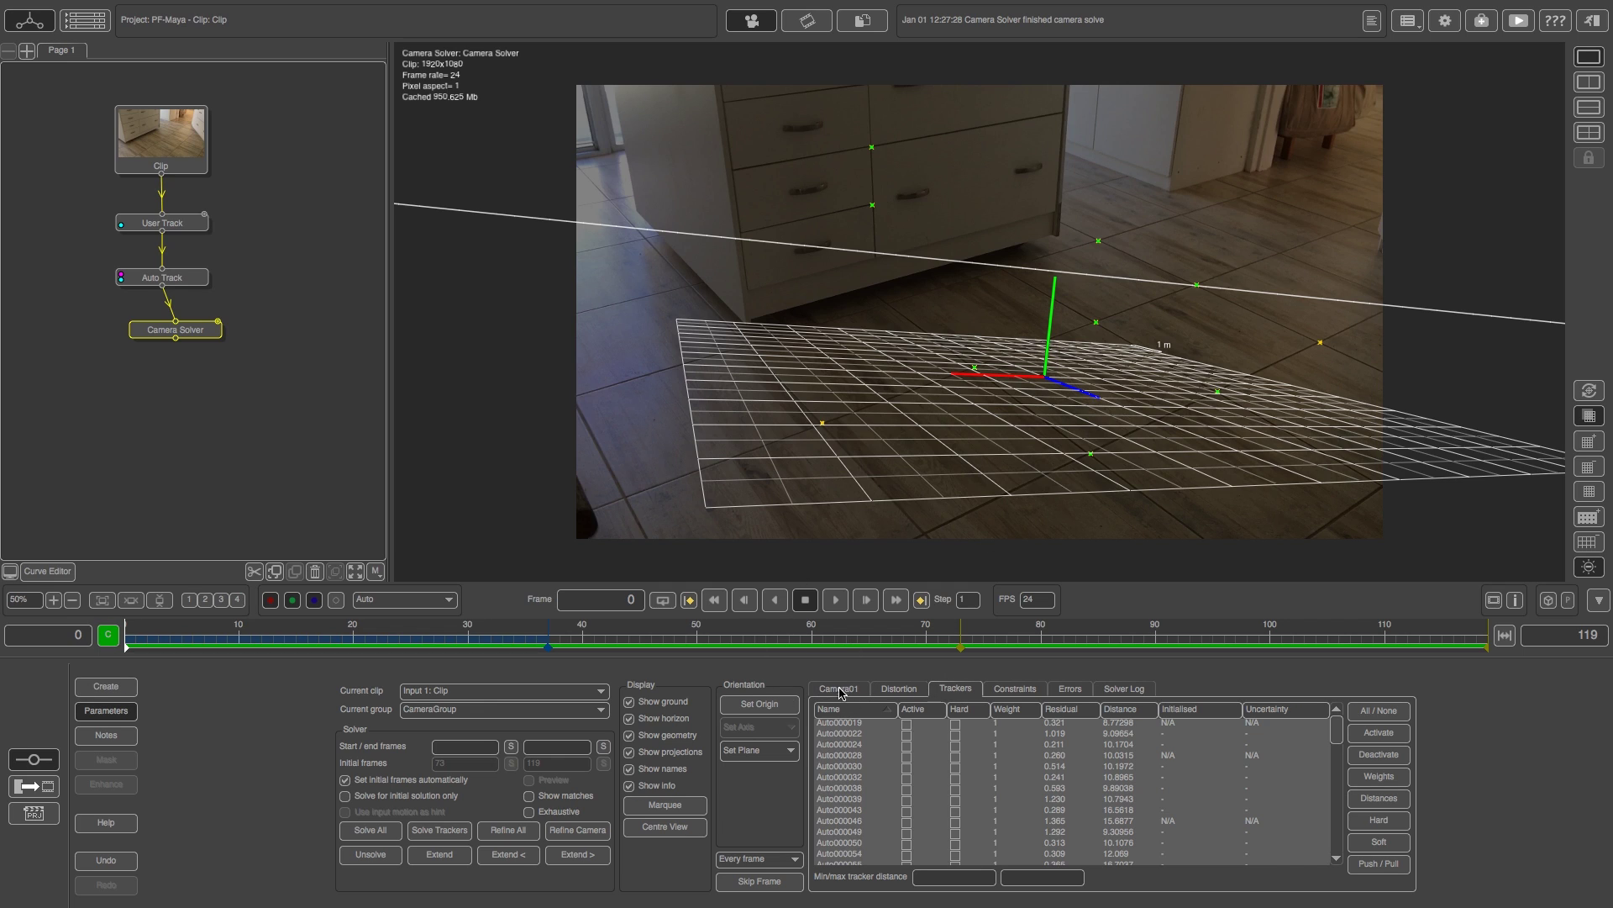
Marquee-select floor trackers Tracker0002, Tracker0003, Tracker0006 and Tracker0007 and set them as the X-Z plane.
click(668, 807)
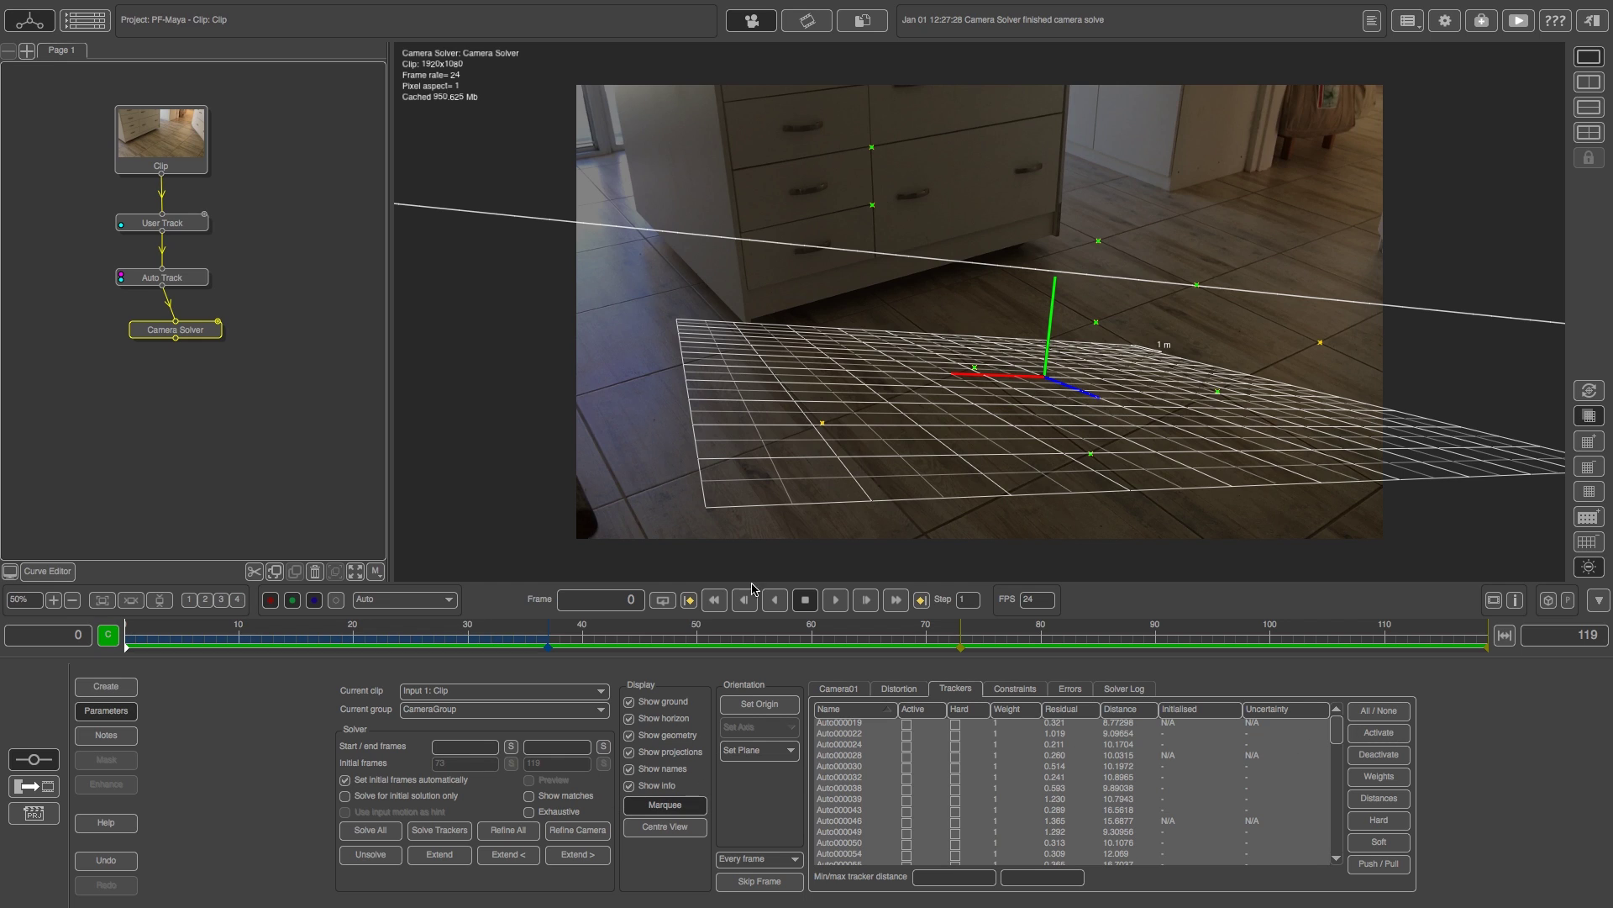
click(964, 357)
drag(965, 357, 995, 391)
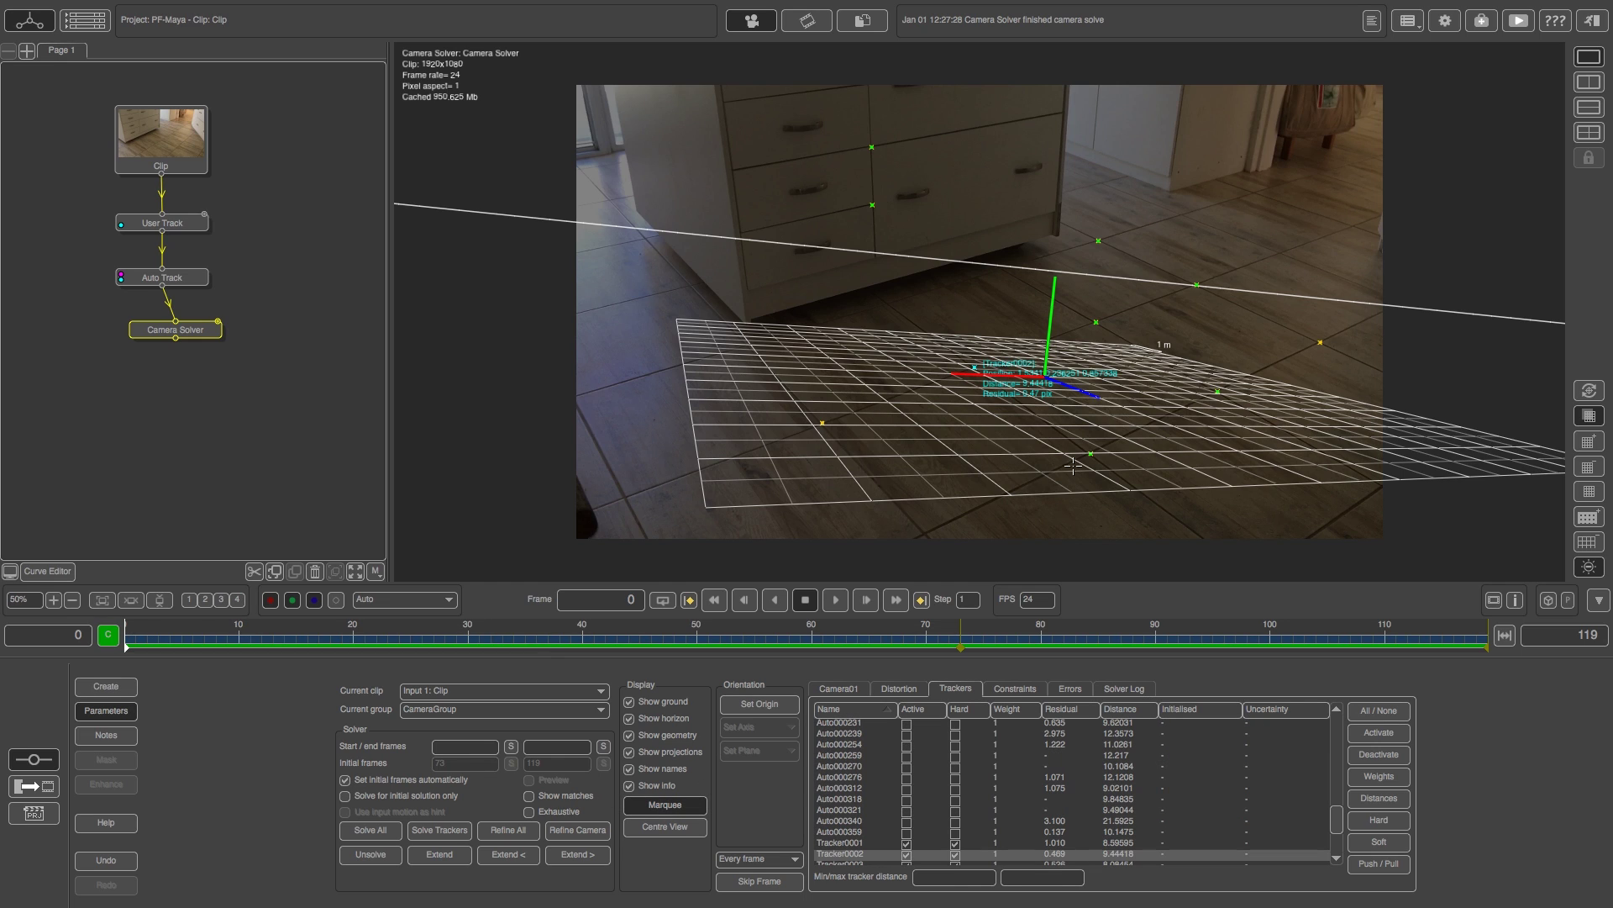
shift+drag(1084, 439, 1103, 467)
shift+drag(1298, 320, 1344, 361)
shift+drag(1188, 276, 1206, 294)
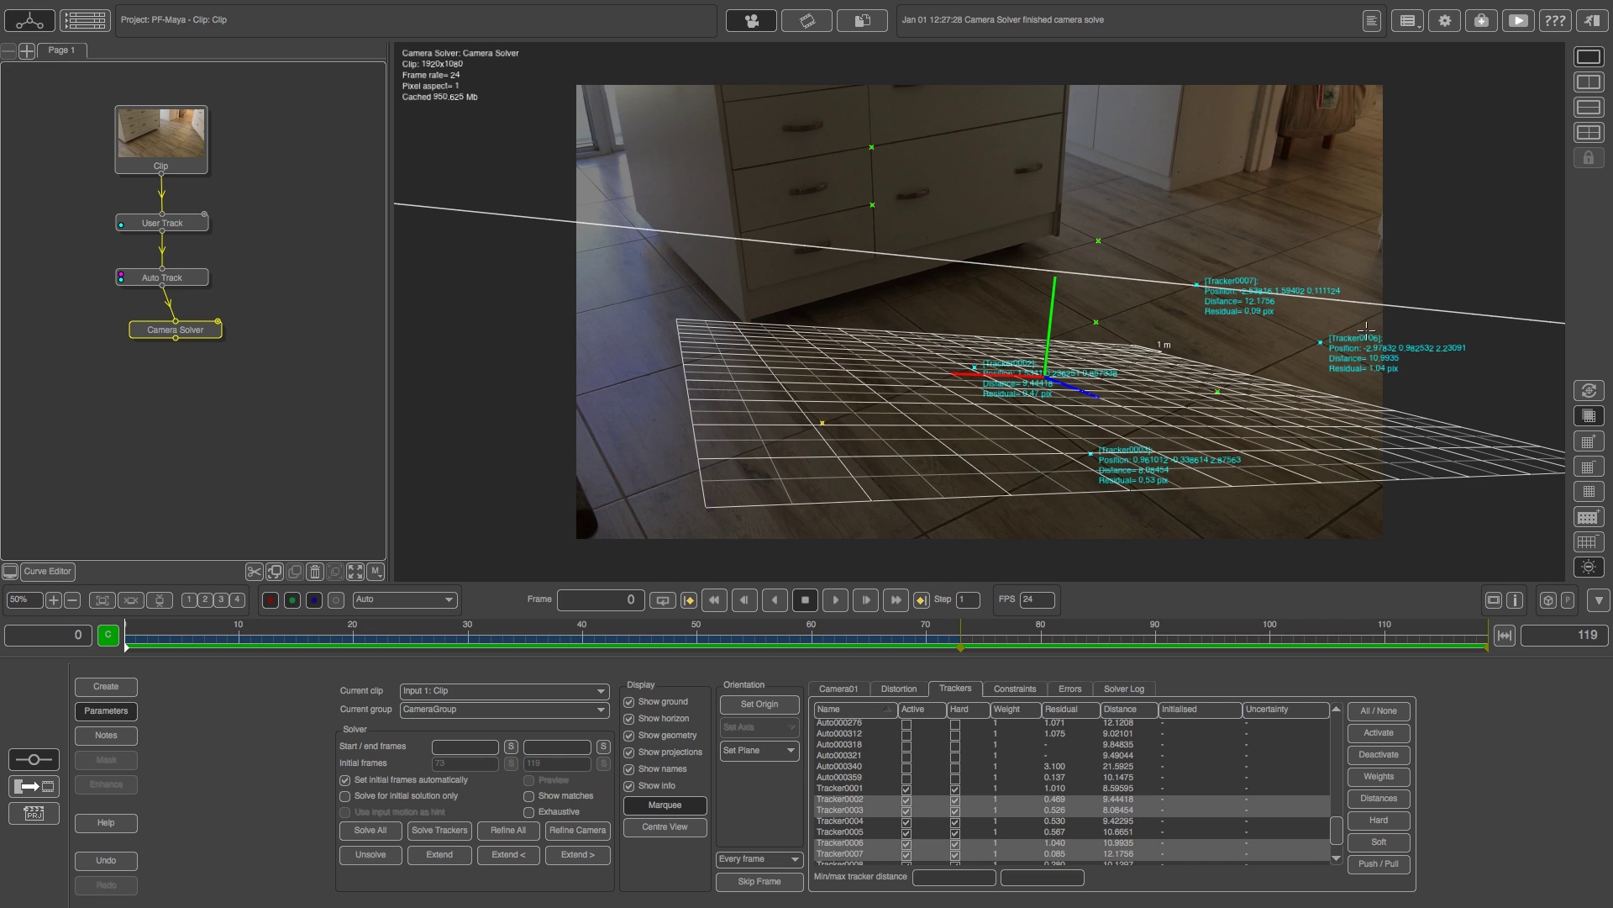
click(764, 757)
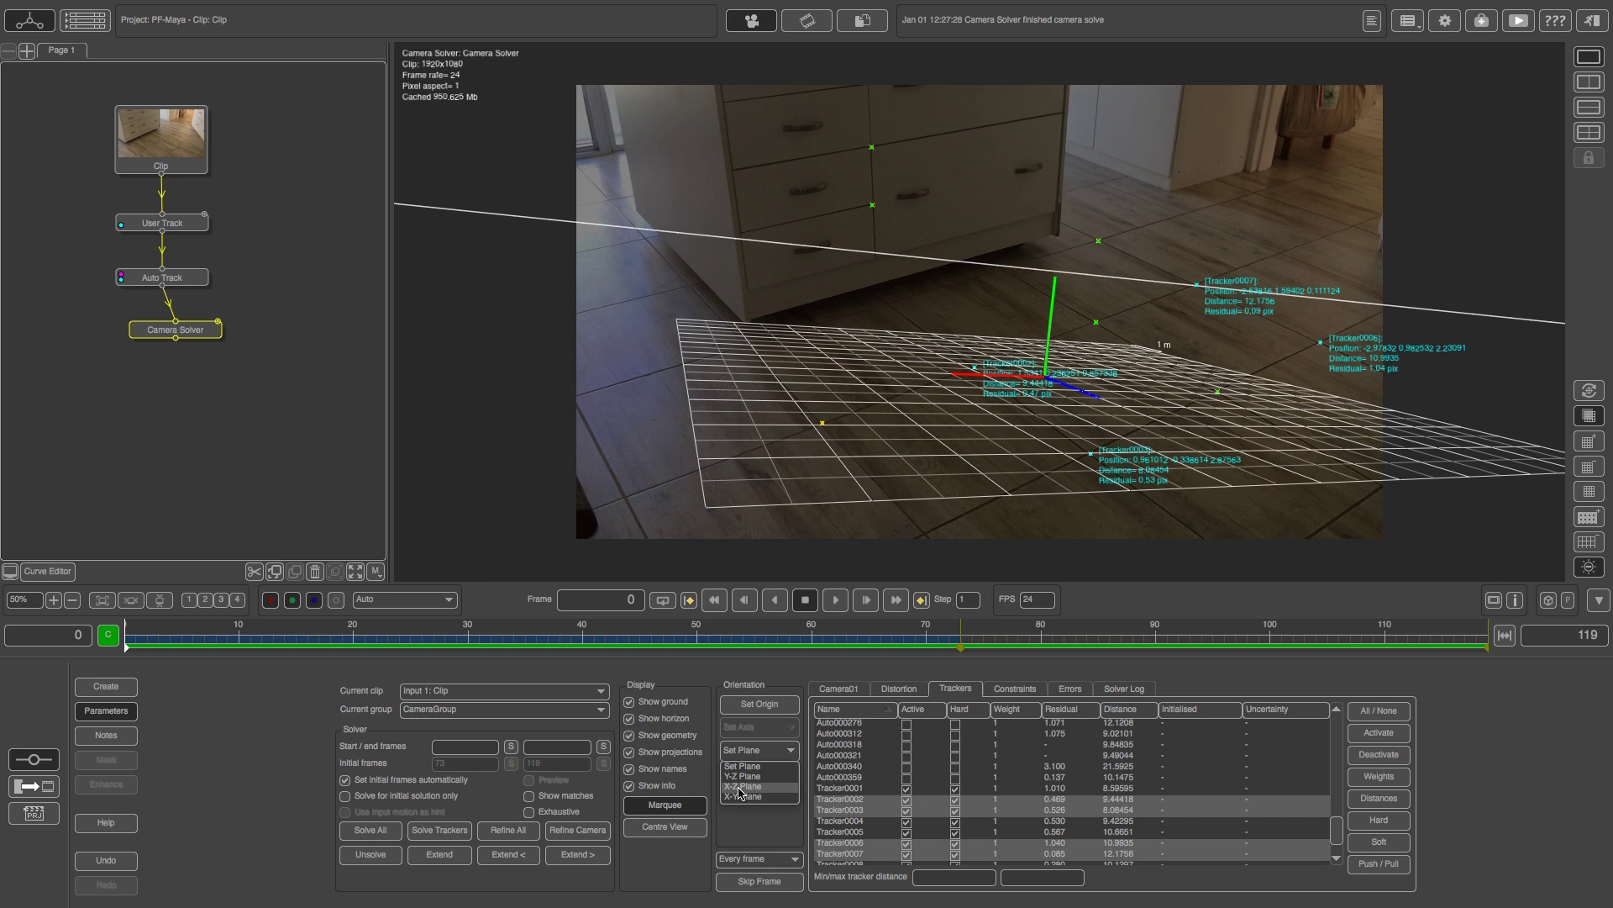
click(751, 788)
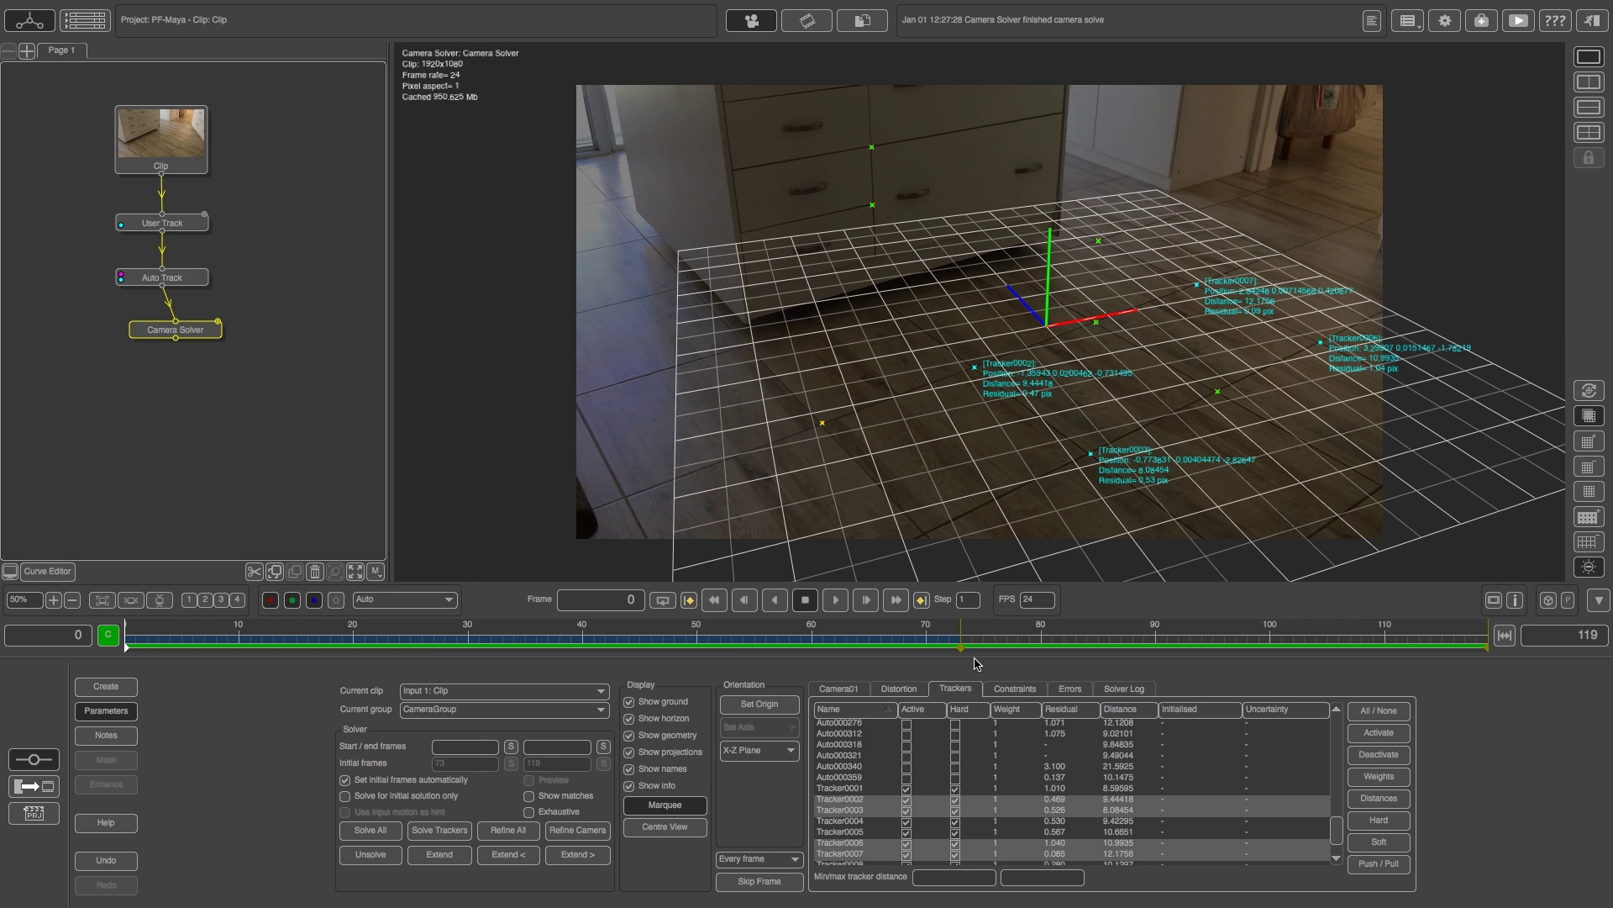
Scrub and play the clip to check how the ground grid sticks to the kitchen floor, ending on frame 0.
click(388, 645)
drag(337, 648, 110, 640)
key(space)
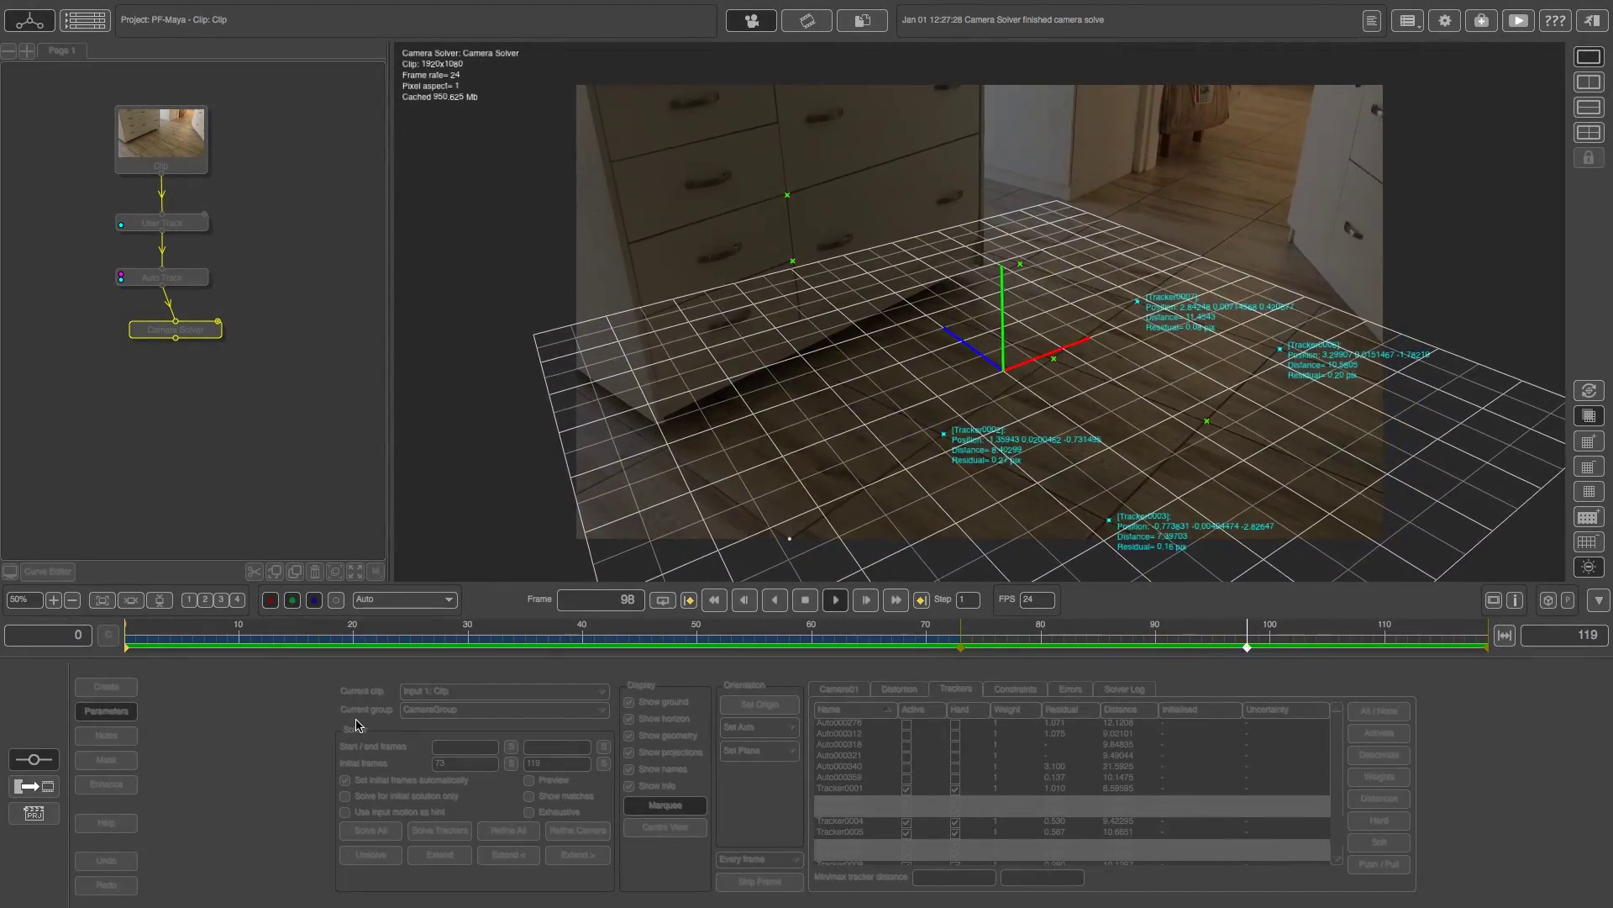
key(space)
drag(1218, 639, 124, 629)
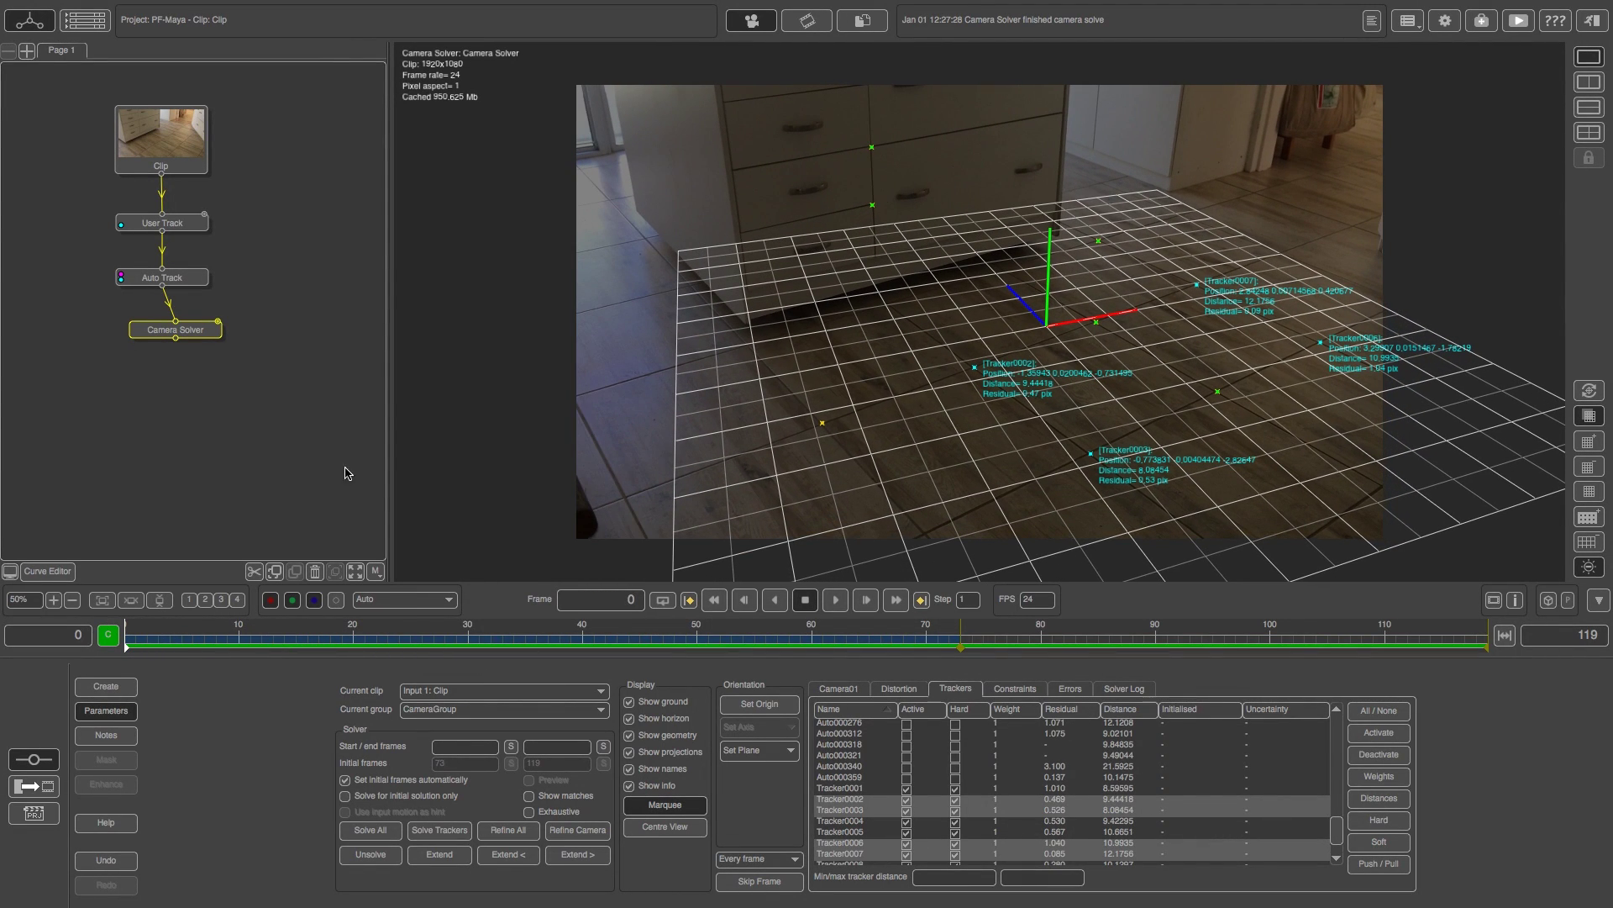
Attach an Orient Scene node below Camera Solver, rotate the scene about 15° around the vertical axis in Rotate mode, and play the clip.
right_click(193, 338)
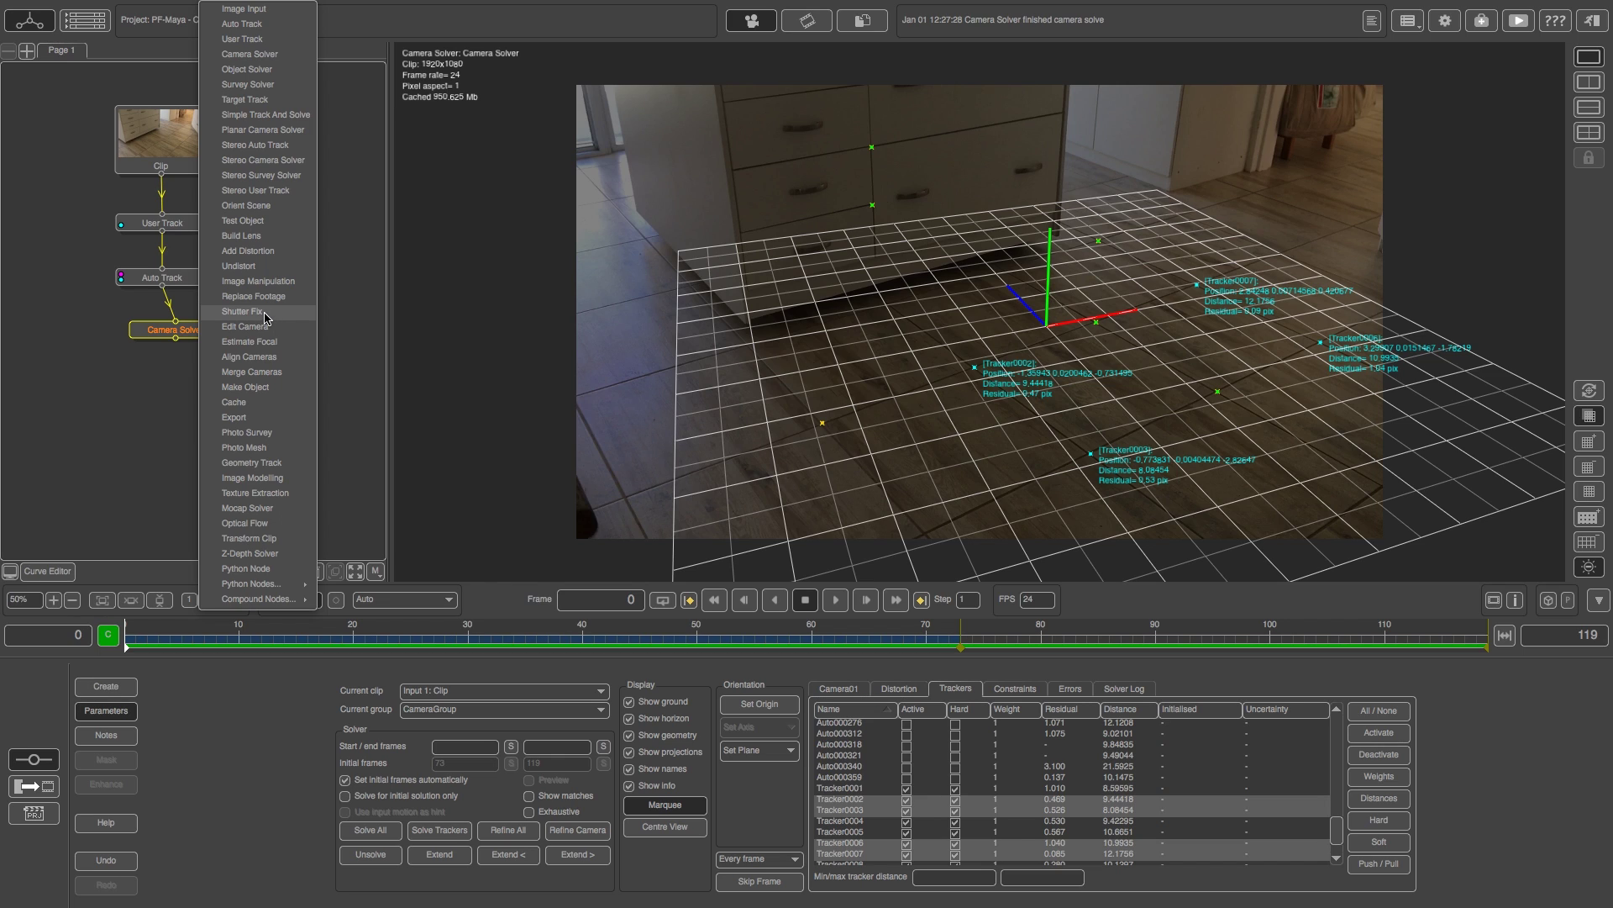
click(248, 208)
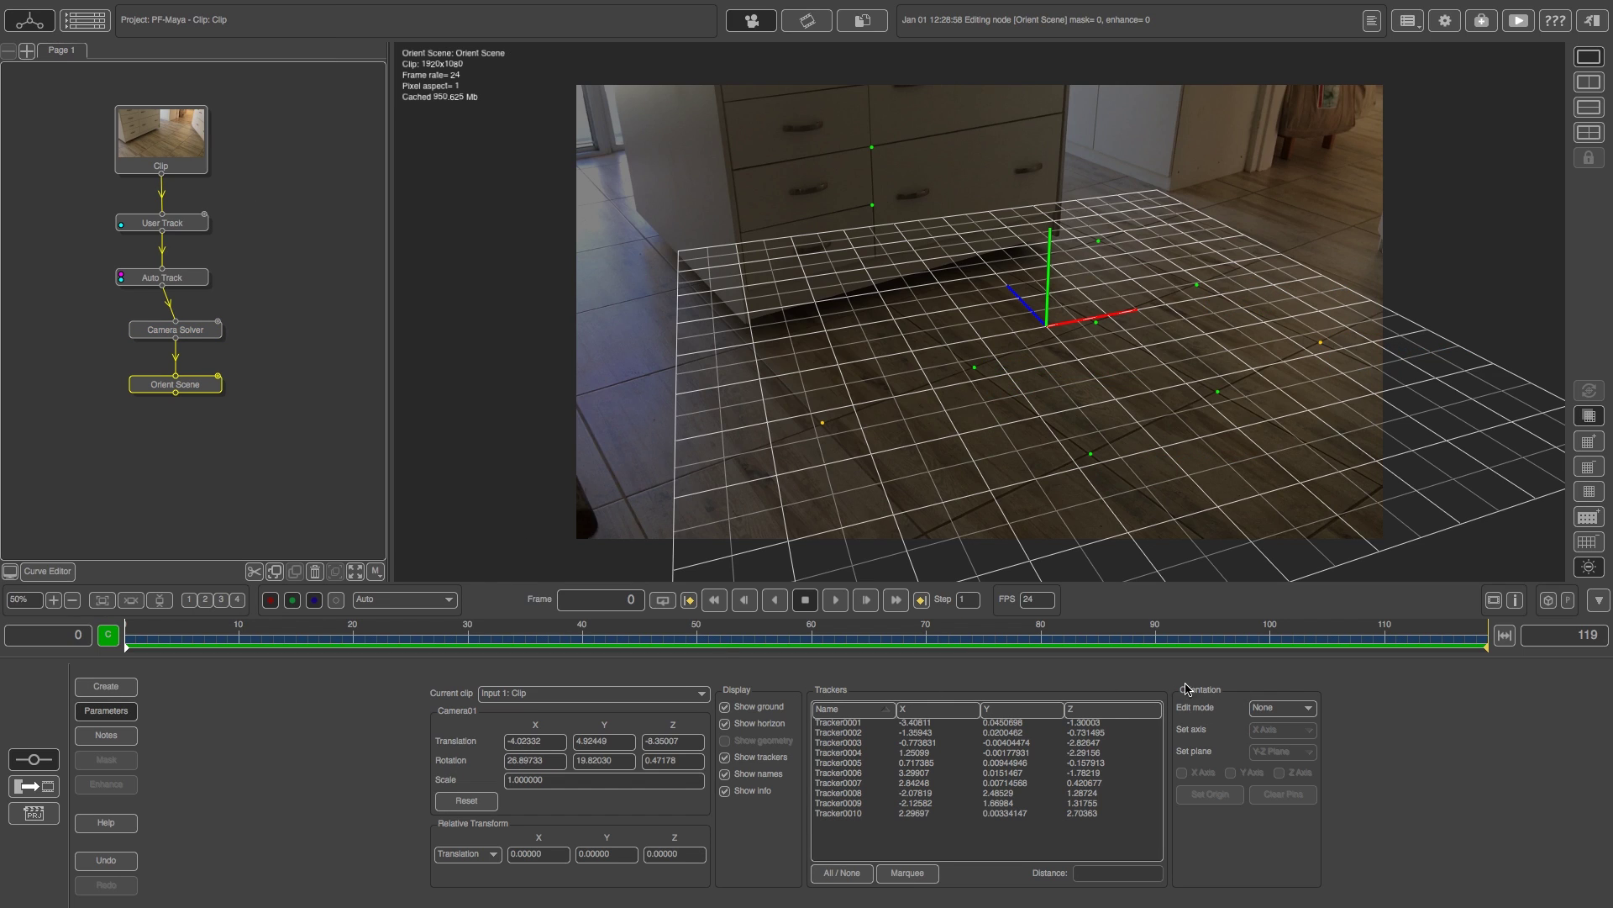
click(1286, 711)
click(1273, 743)
drag(1020, 351, 1034, 357)
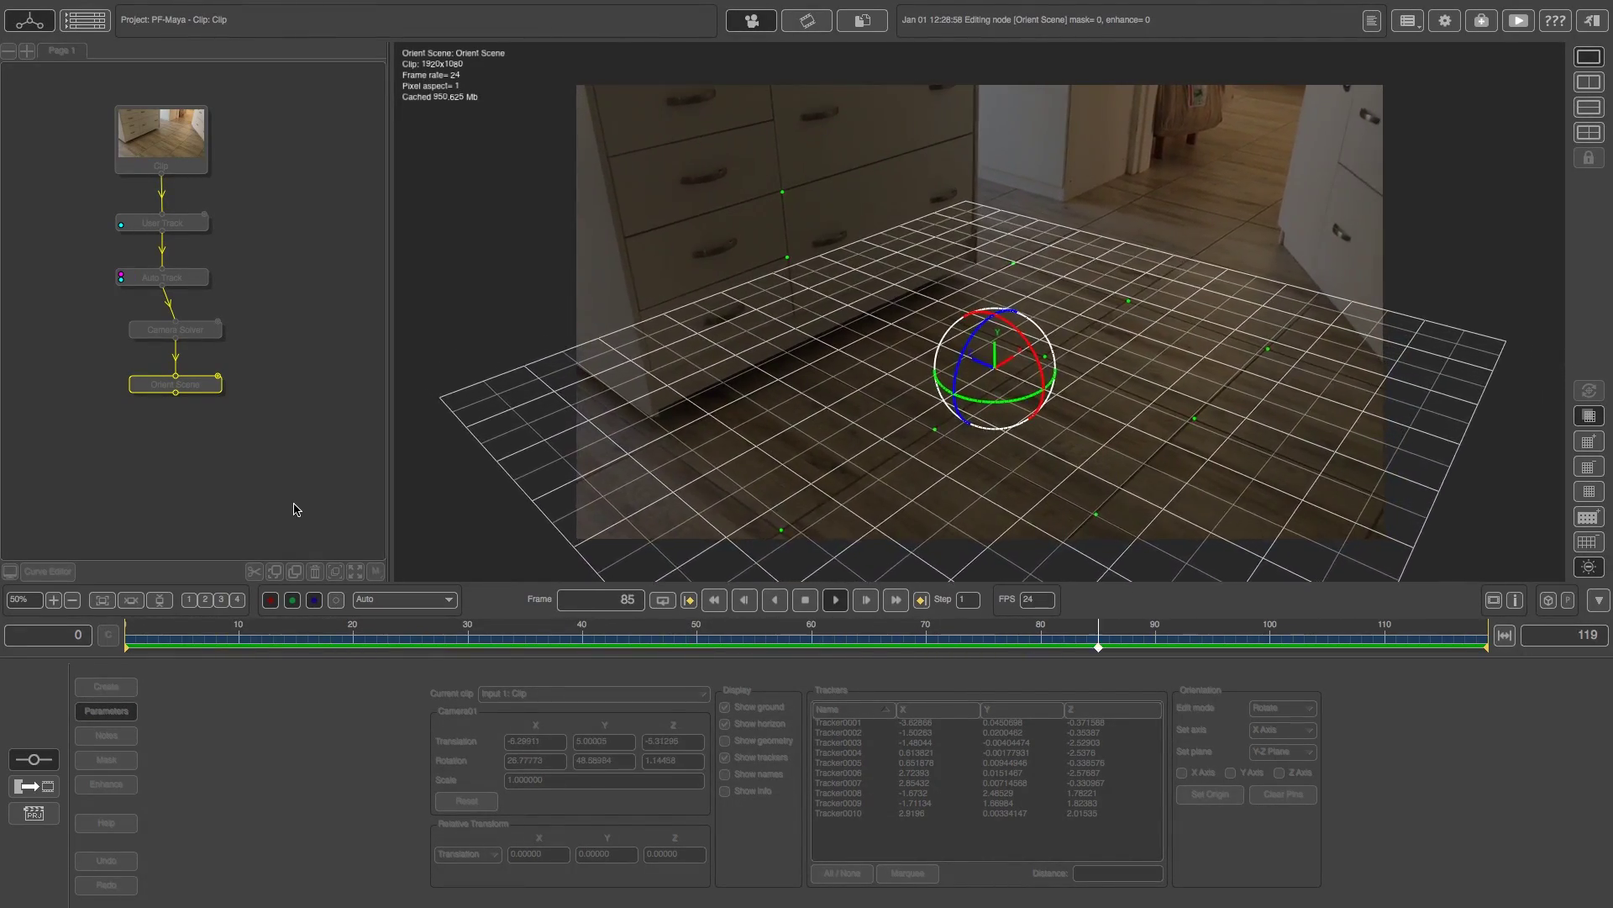
key(space)
drag(928, 639, 126, 638)
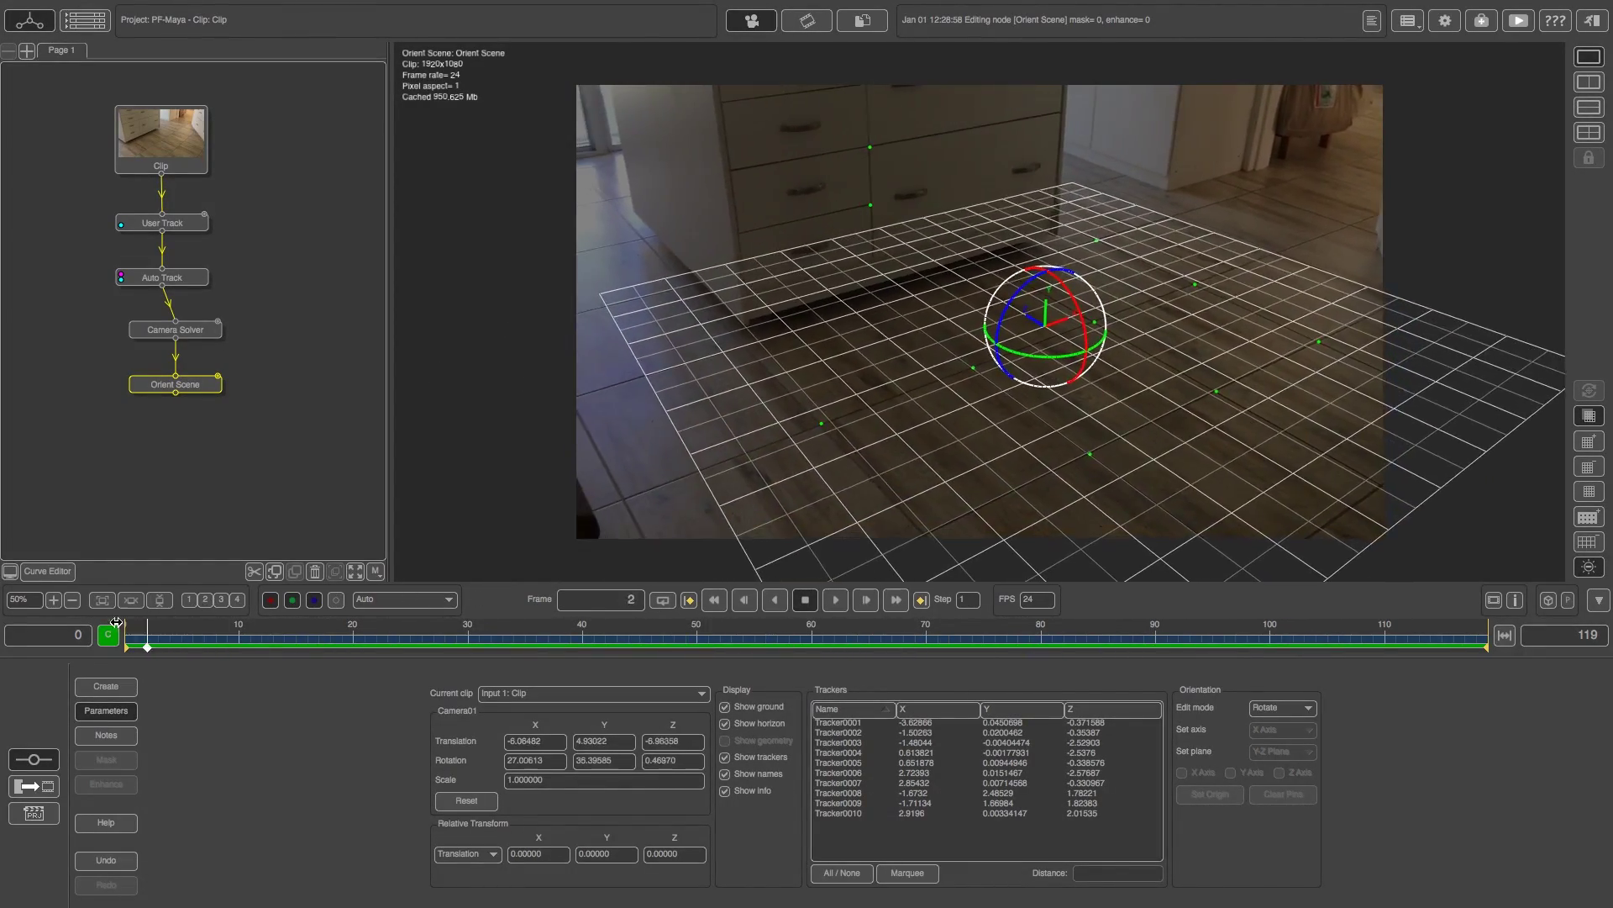
Attach a Test Object node below Orient Scene, add the Cow, and place it at the leftmost floor tracker using Place at selected feature.
right_click(192, 385)
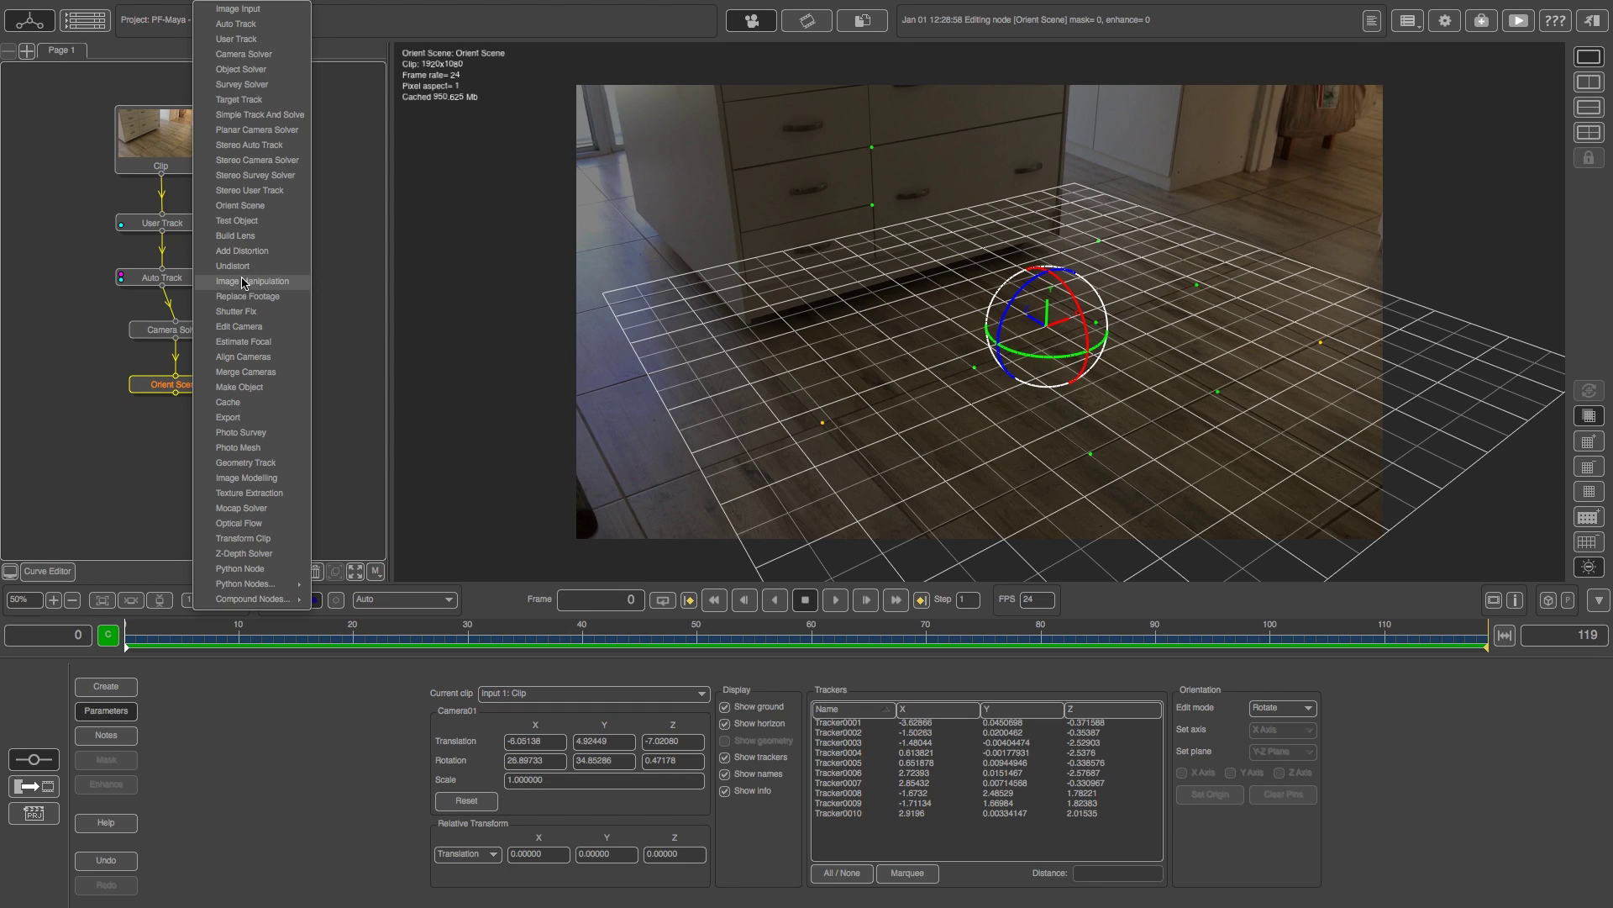
click(242, 222)
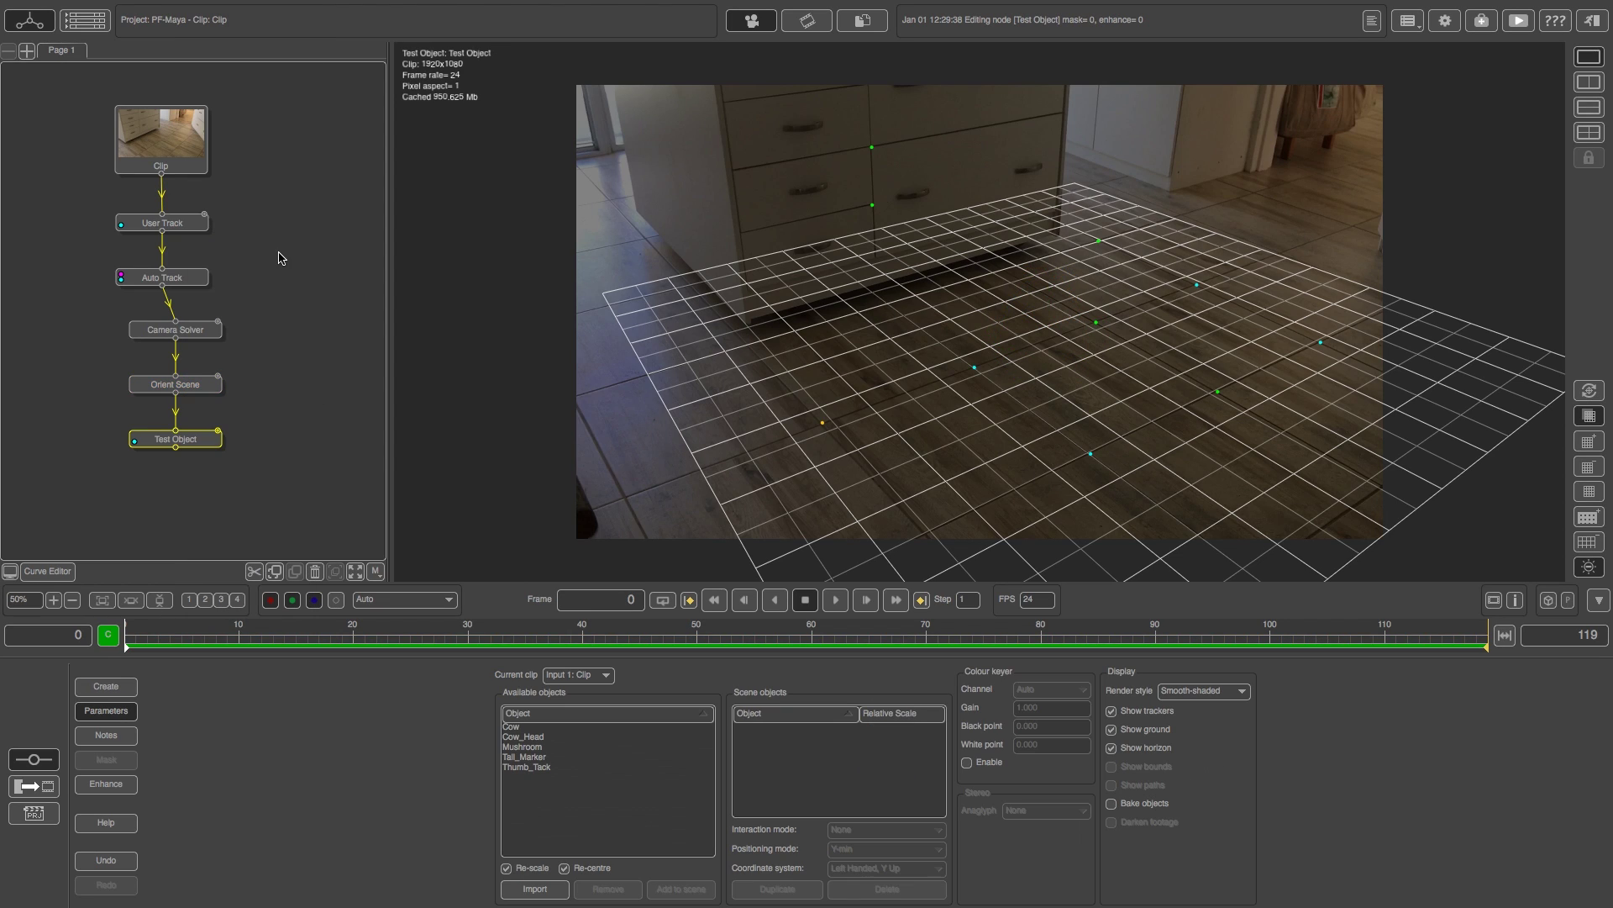
click(526, 728)
click(680, 888)
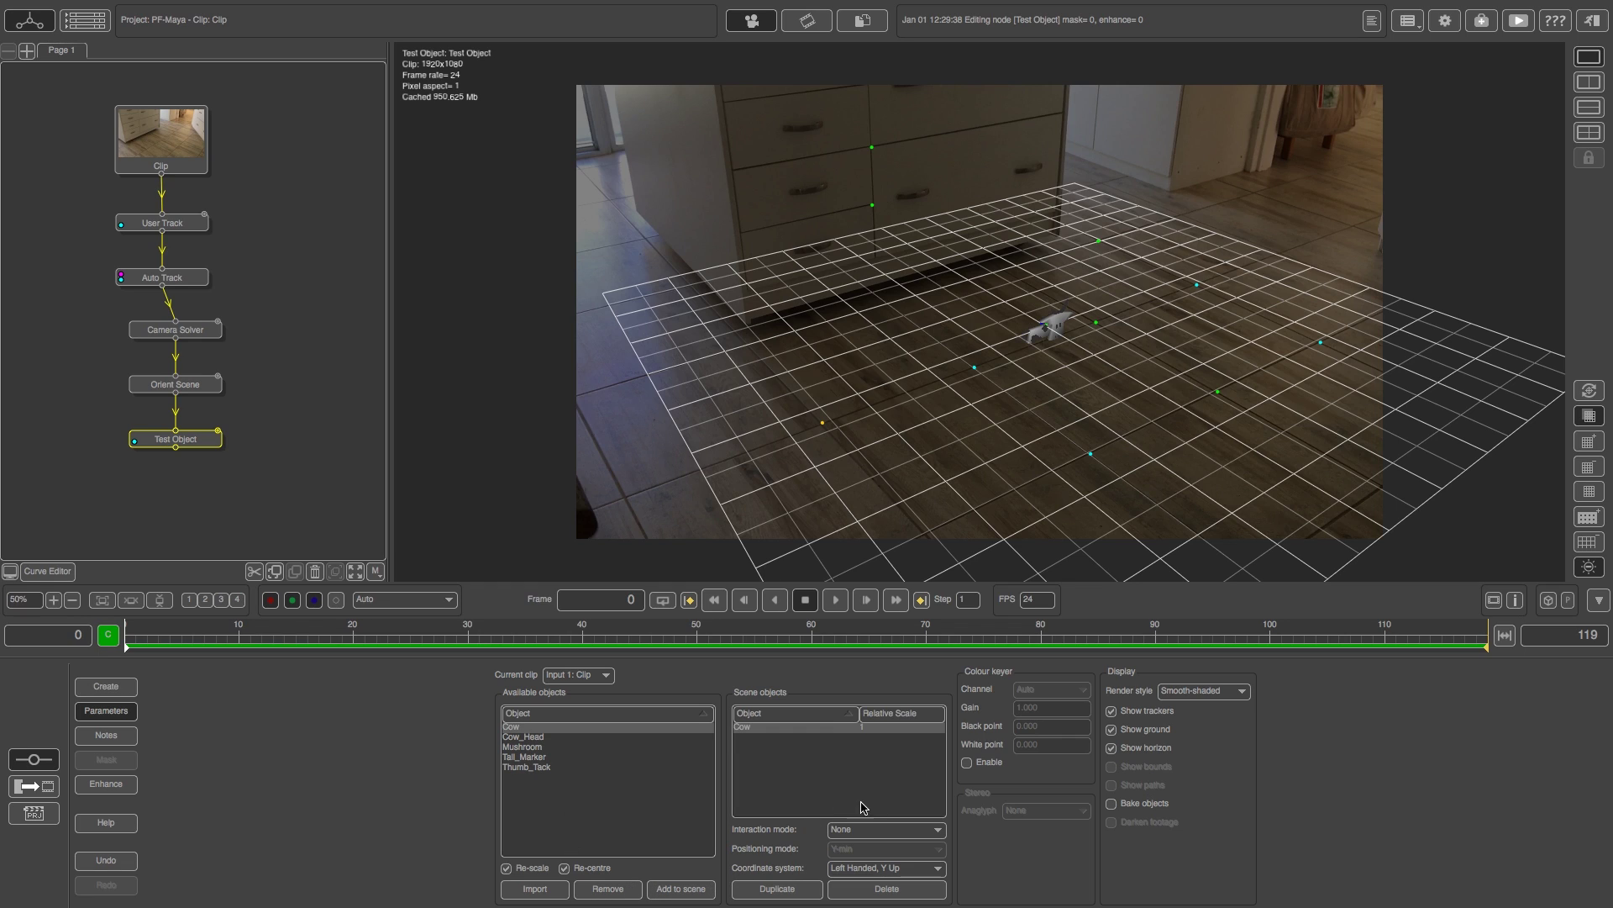
click(883, 832)
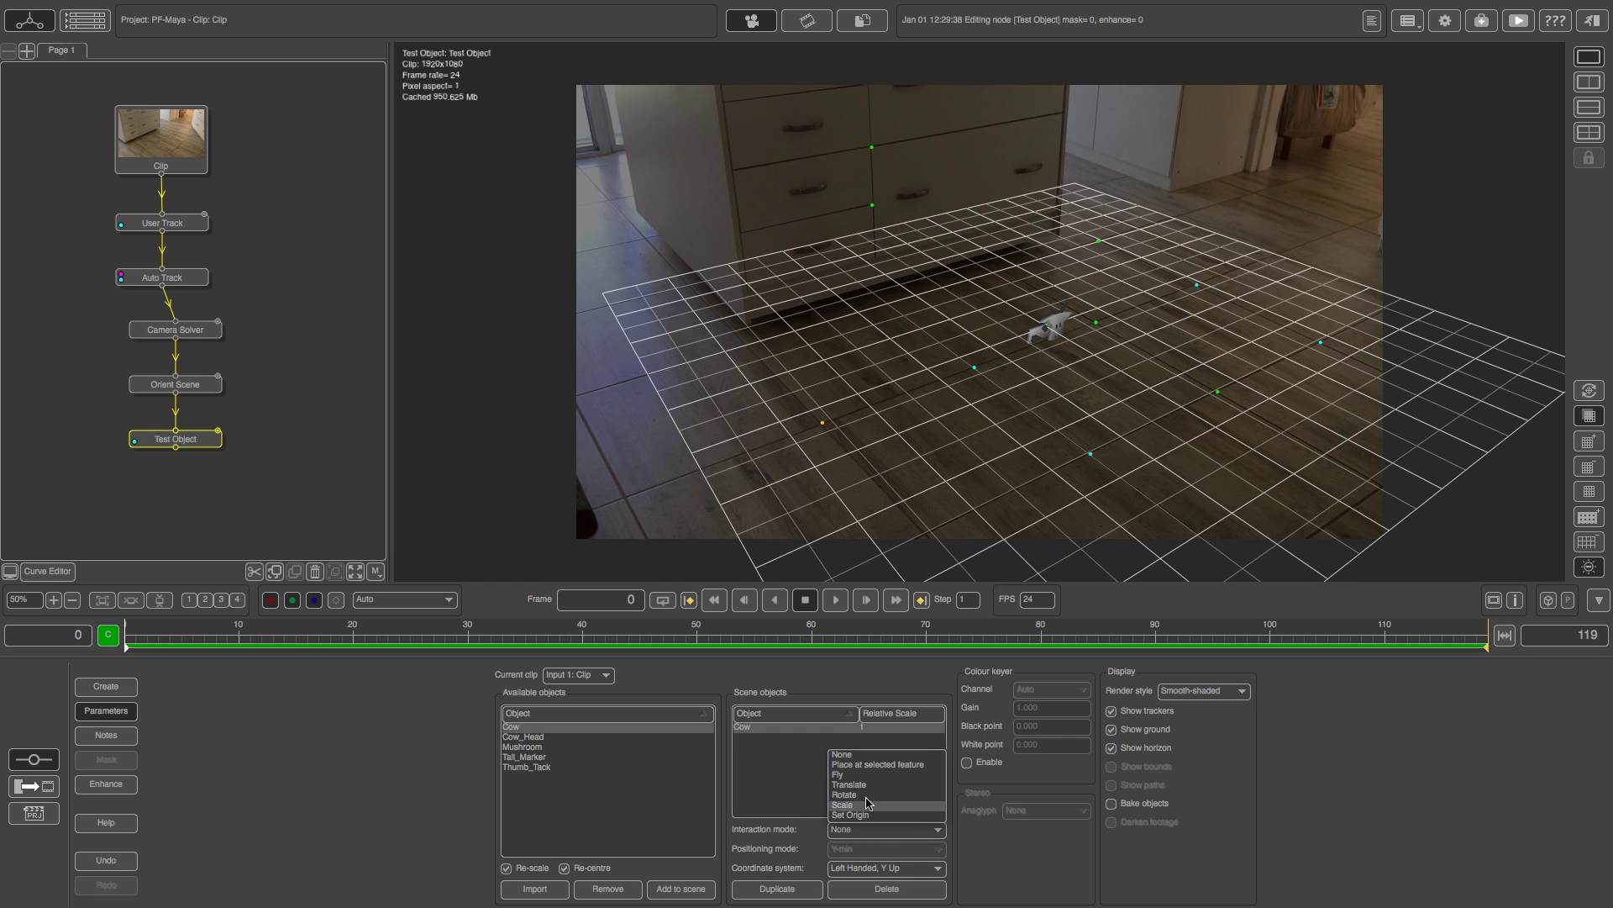
click(900, 765)
click(823, 423)
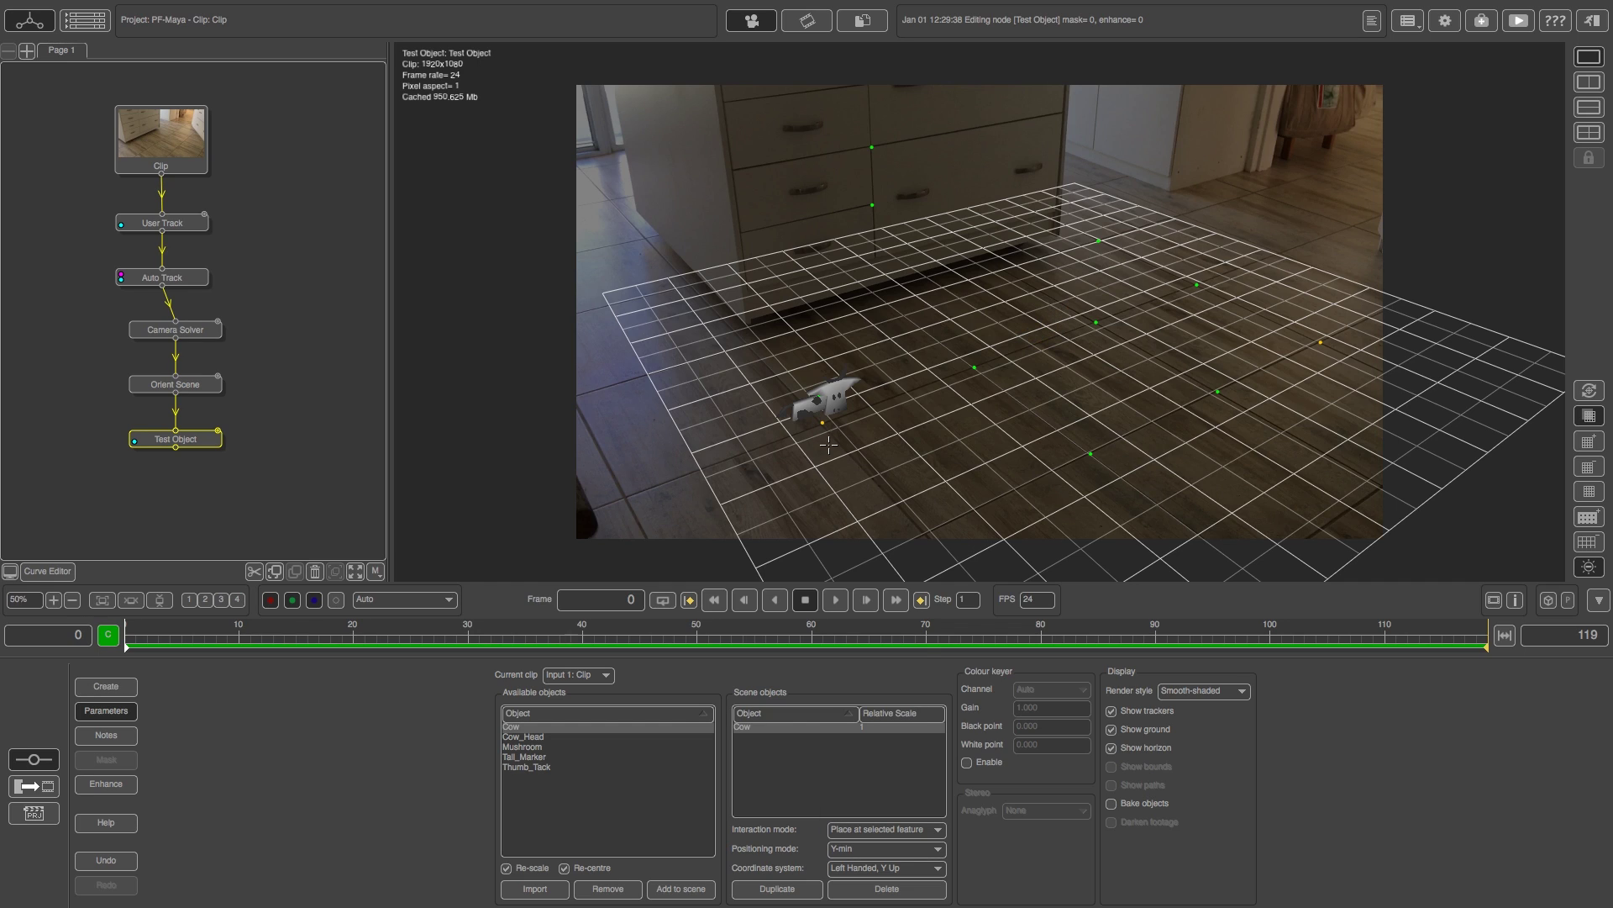
Add the Mushroom at the floor tracker to the right of the cow and Cow_Head at the floor tracker right of the mushroom.
click(521, 746)
click(691, 889)
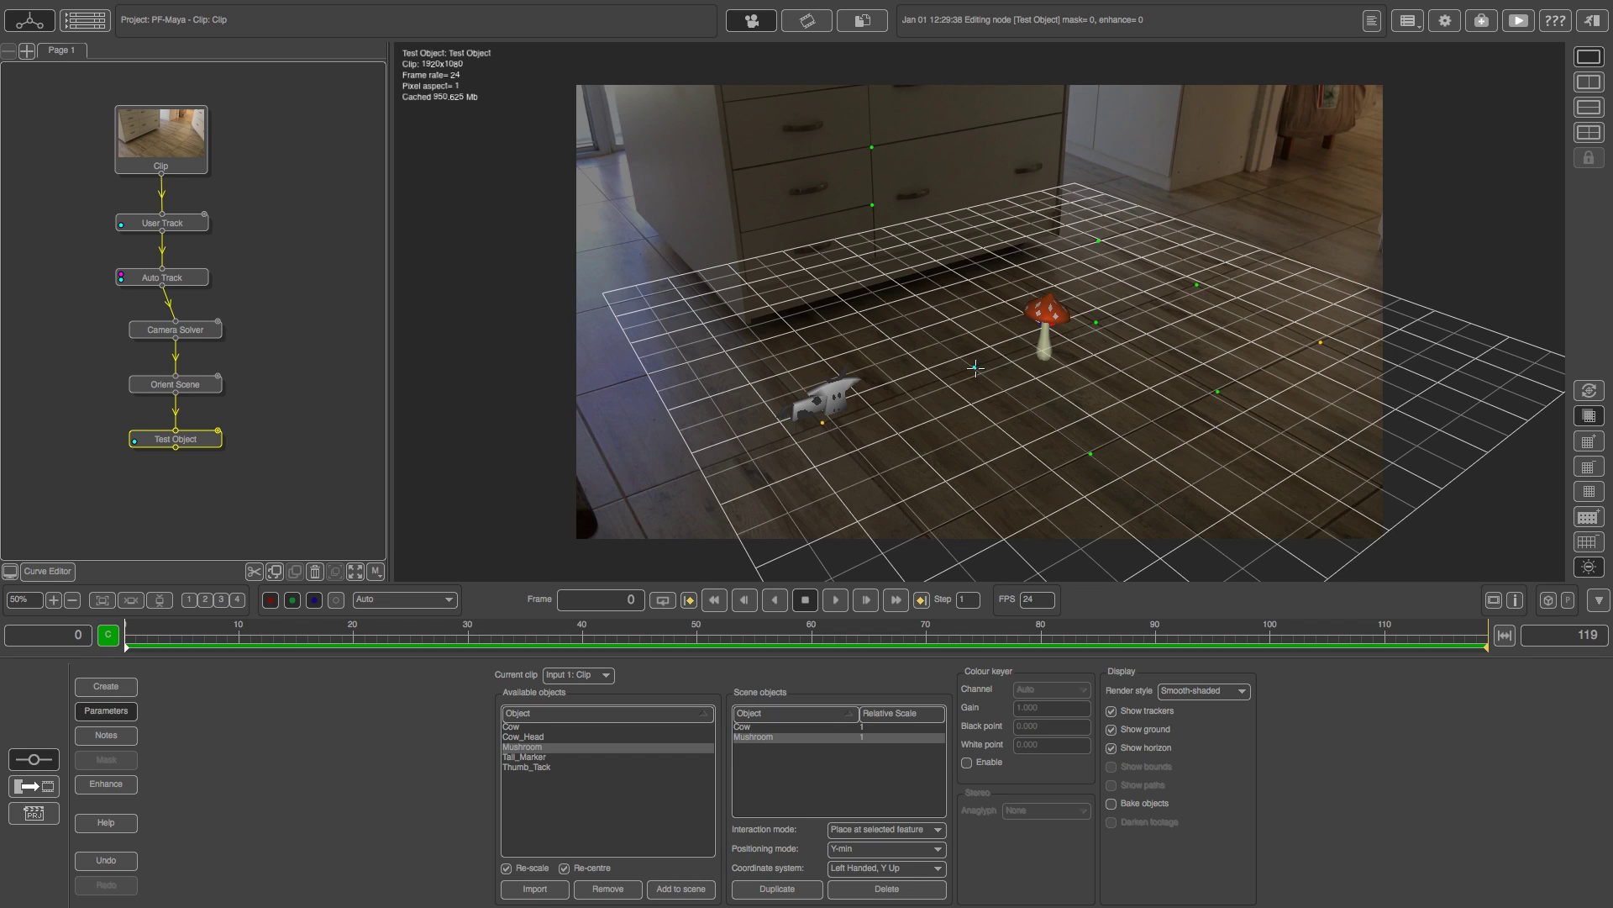
click(975, 367)
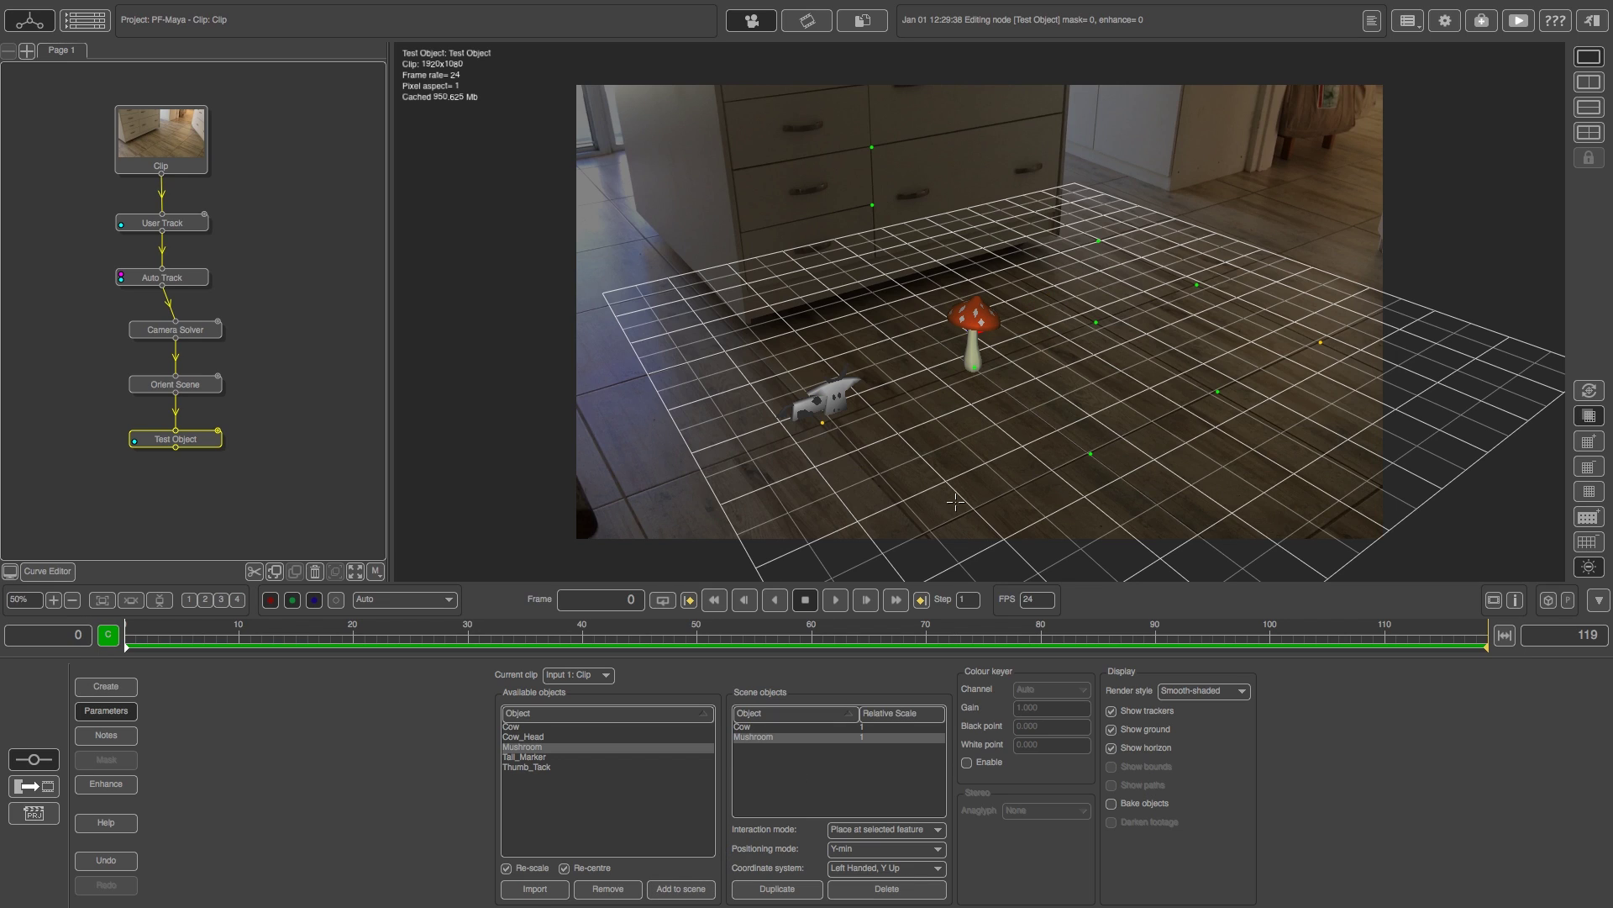
click(529, 736)
click(682, 888)
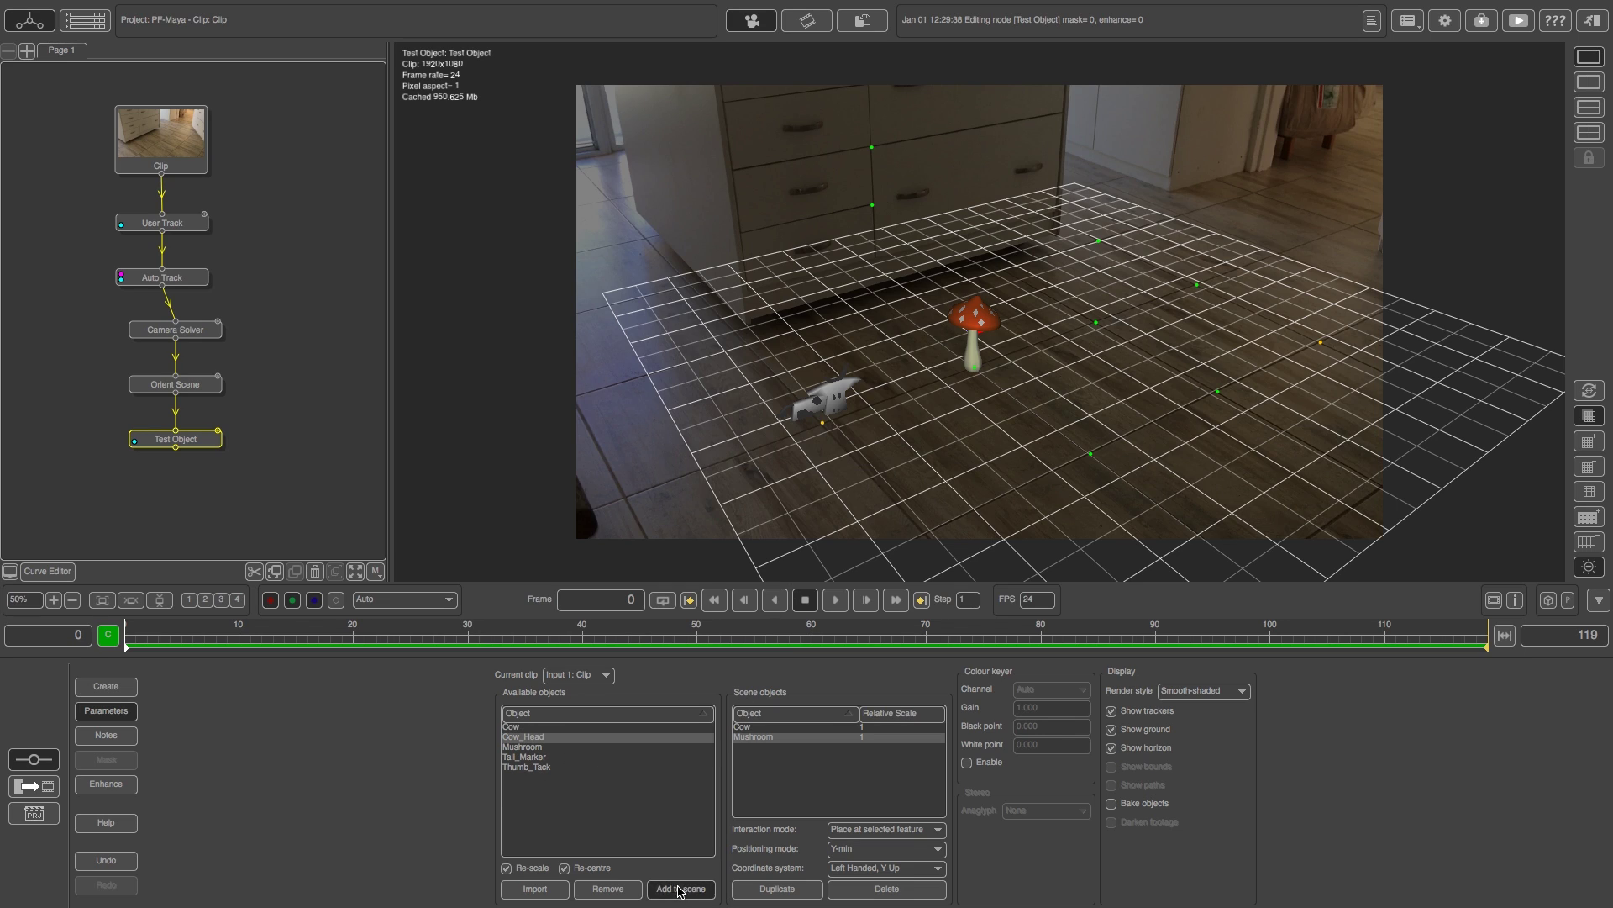
click(1219, 388)
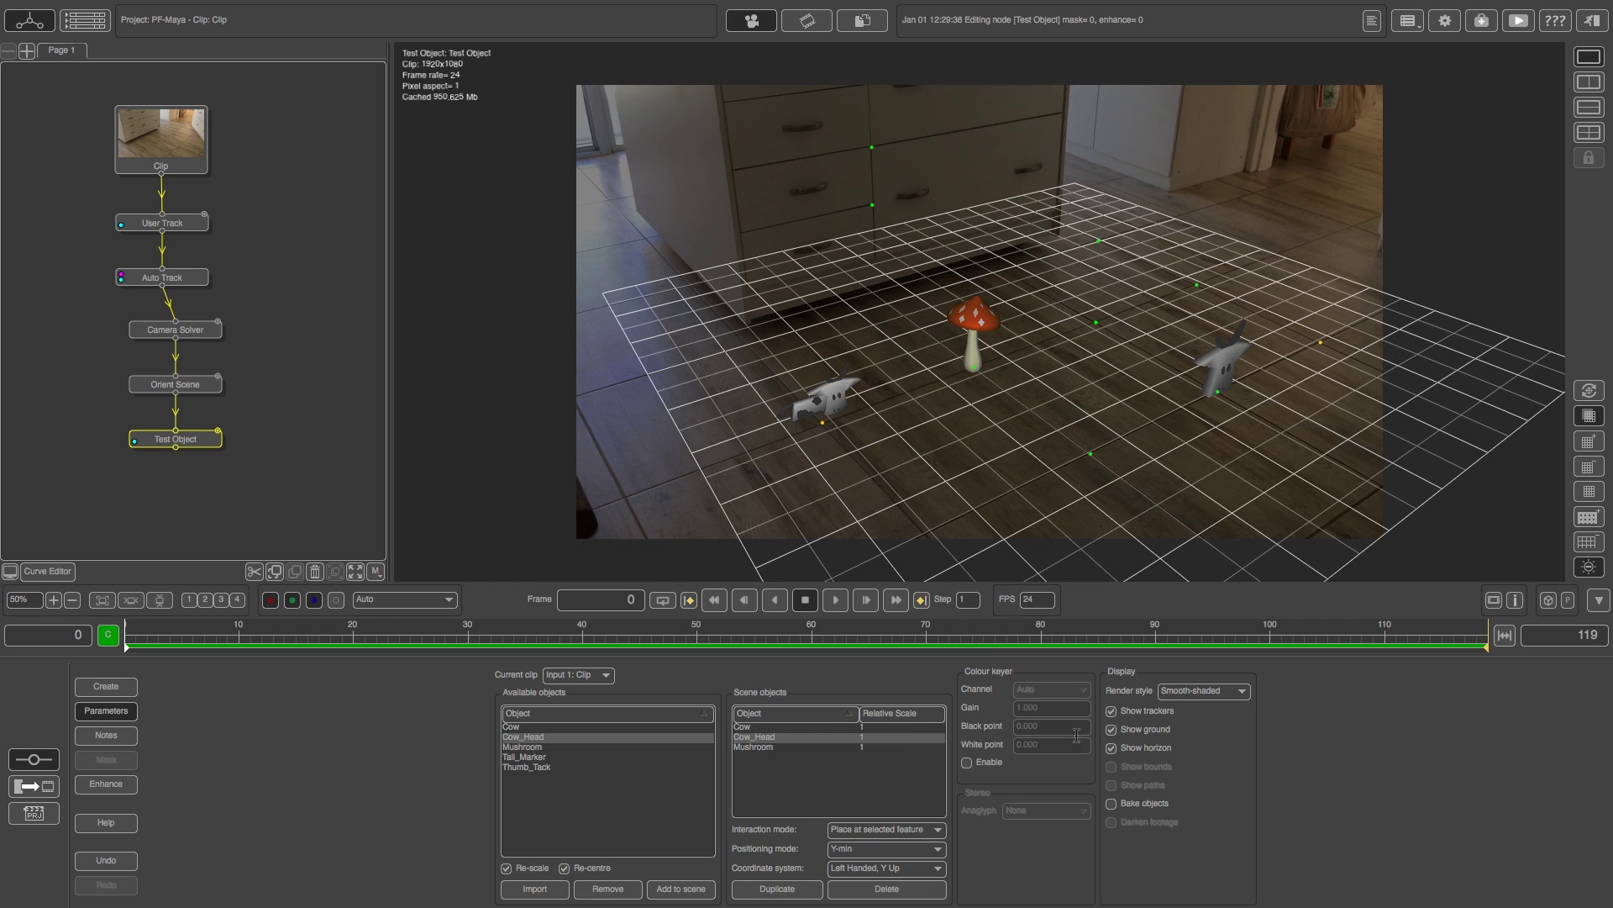
Hide the ground grid, restore the footage to full brightness, and play the clip to check the test objects before returning to frame 0.
click(1112, 730)
click(1112, 729)
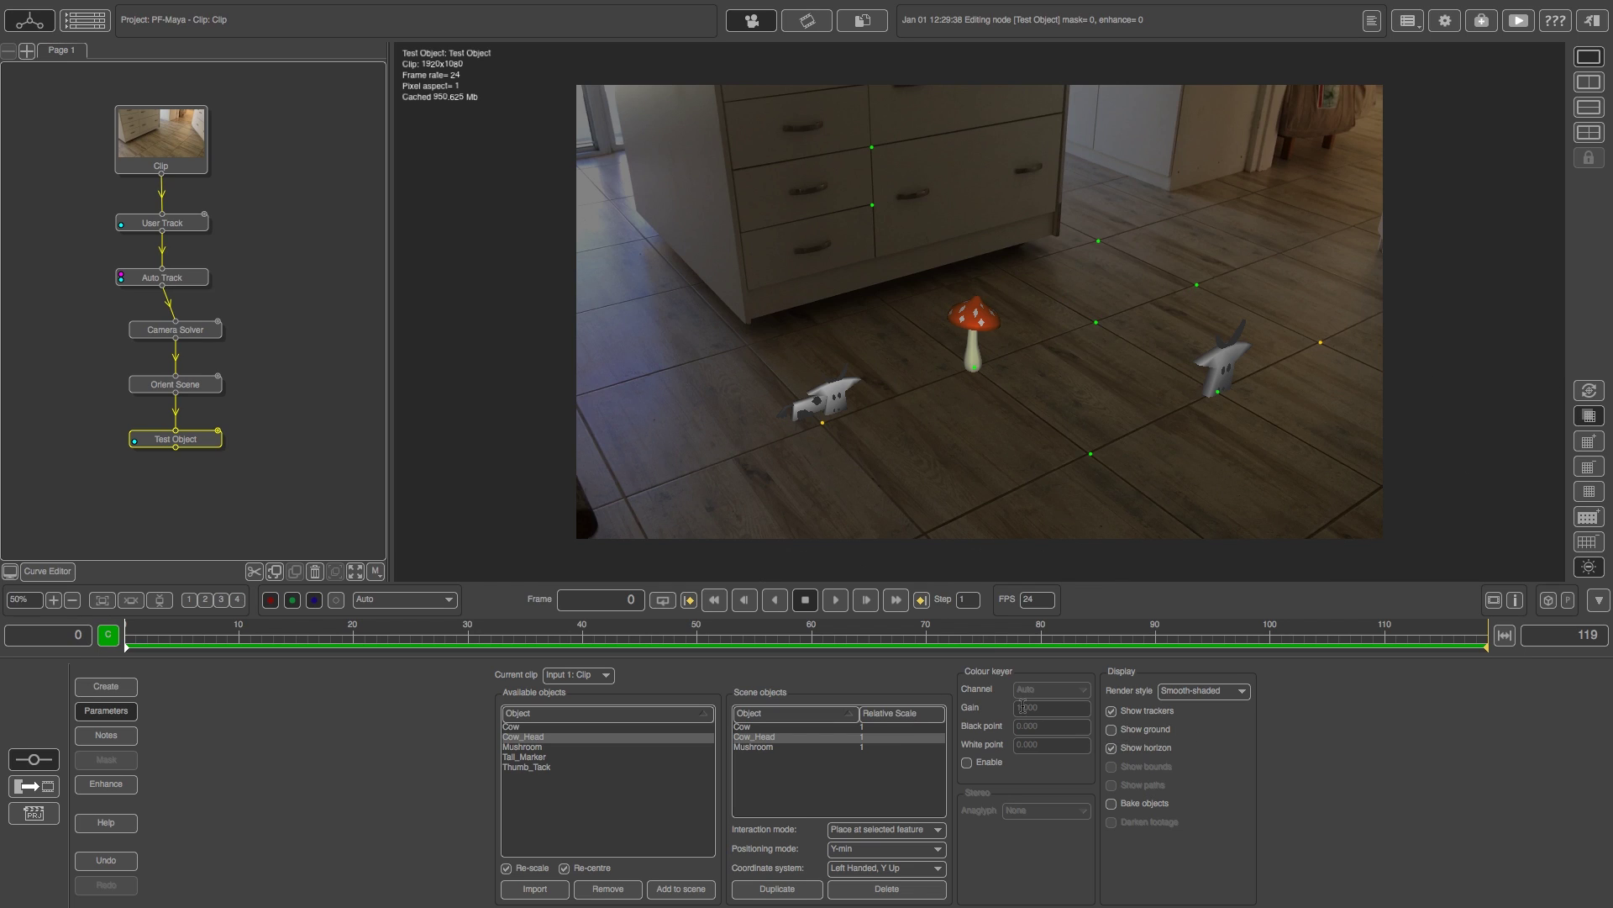
click(1590, 569)
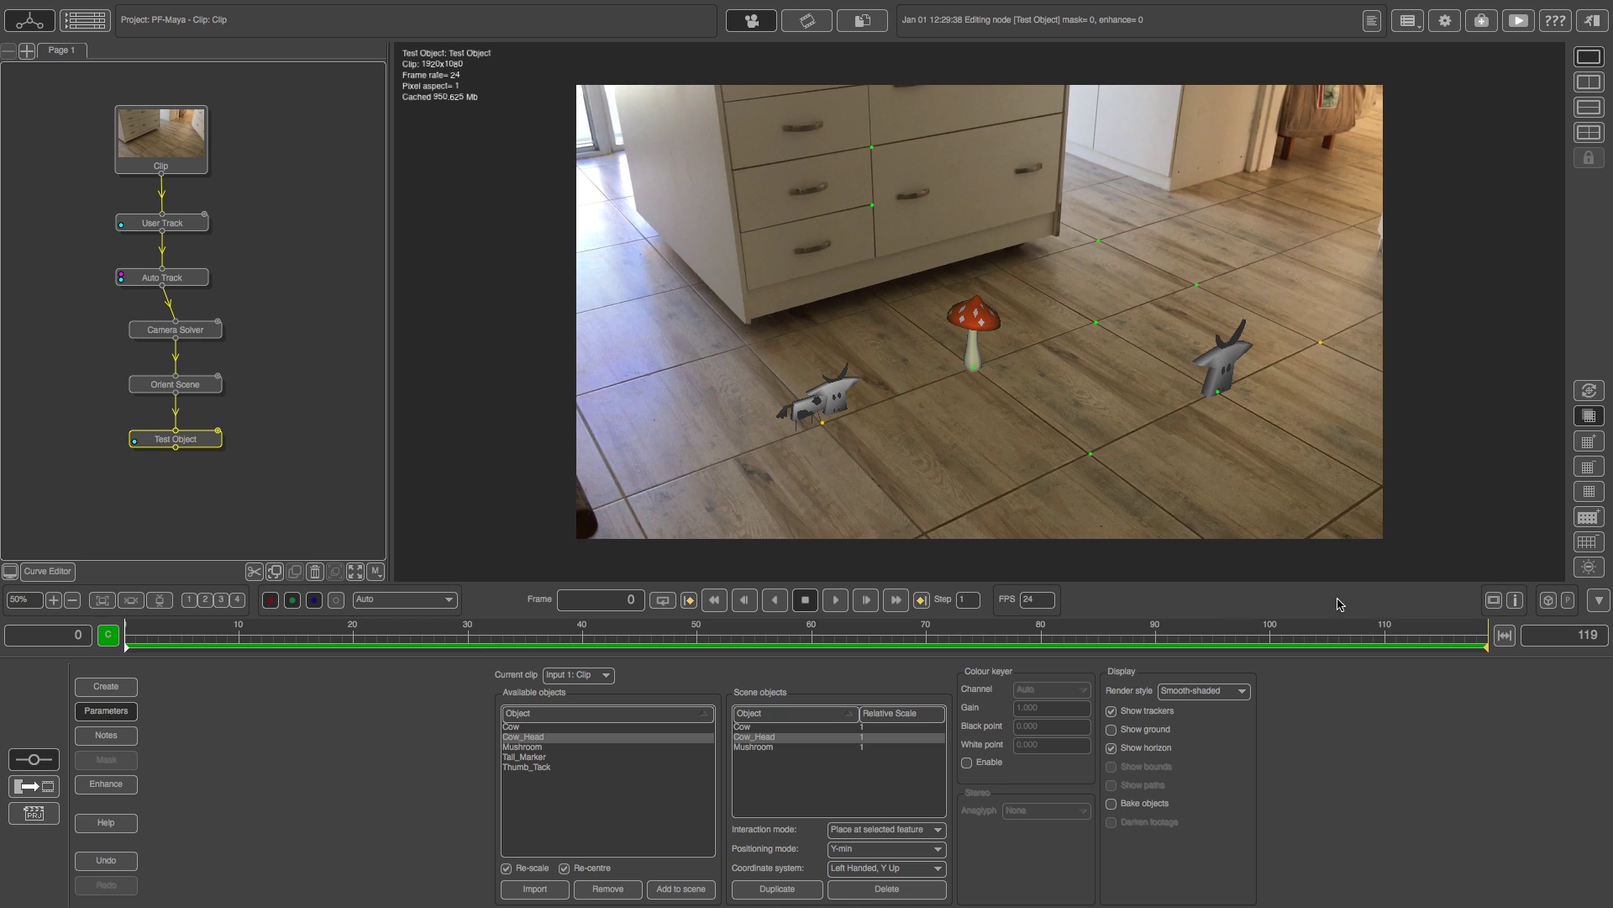
click(834, 600)
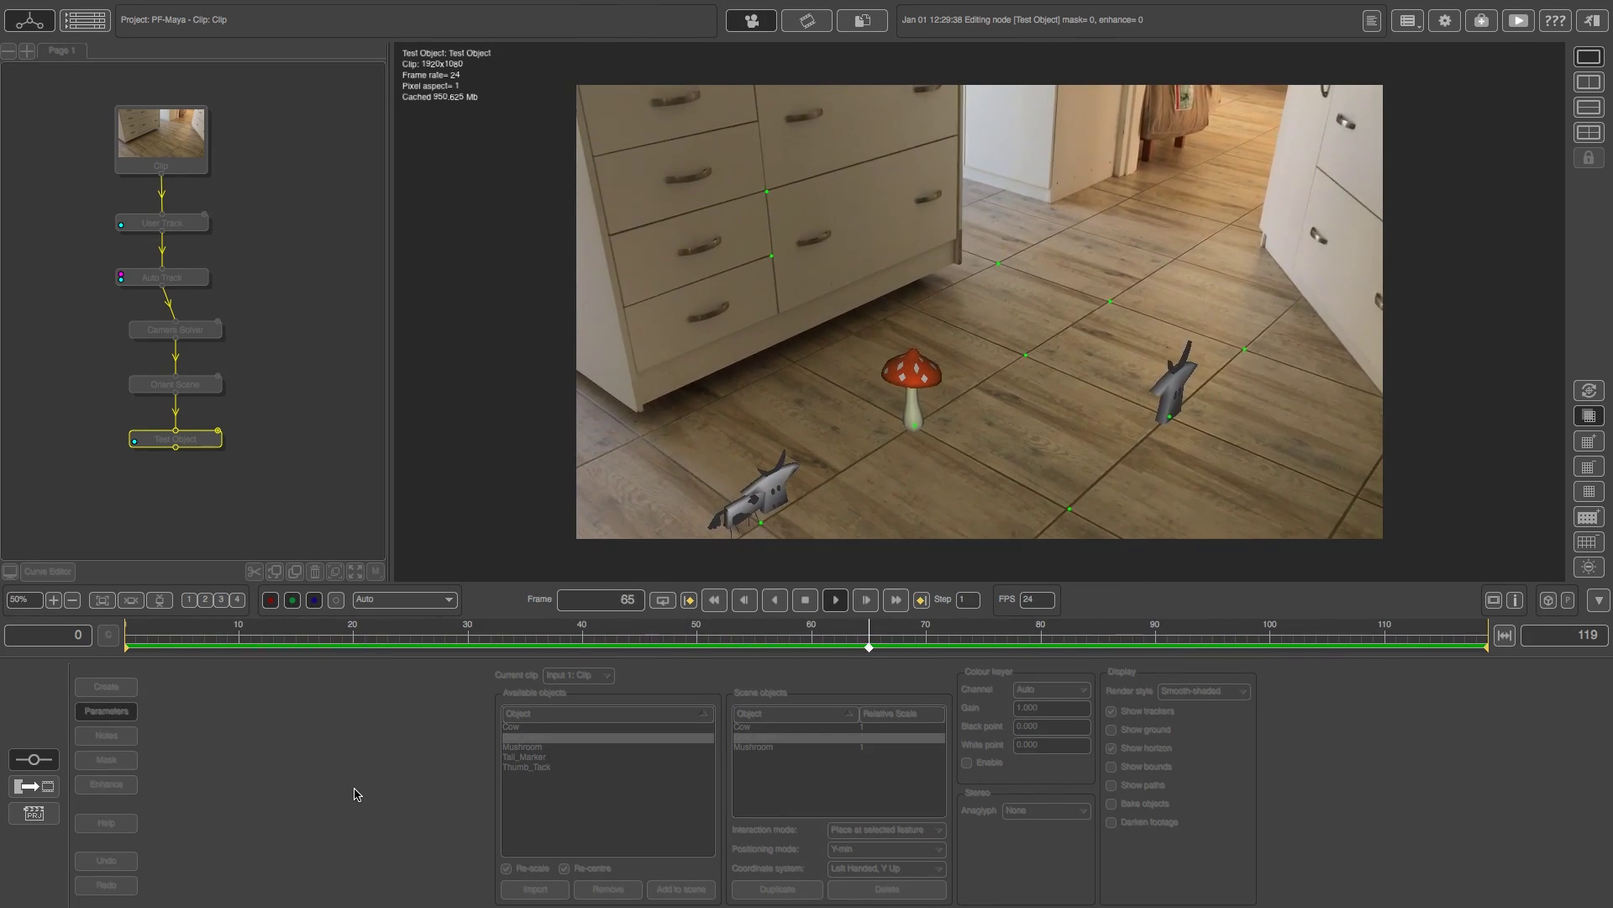
click(805, 600)
drag(782, 644, 58, 618)
Attach an Export node below Test Object and set its scene format to Autodesk Maya 2011 Ascii.
right_click(199, 446)
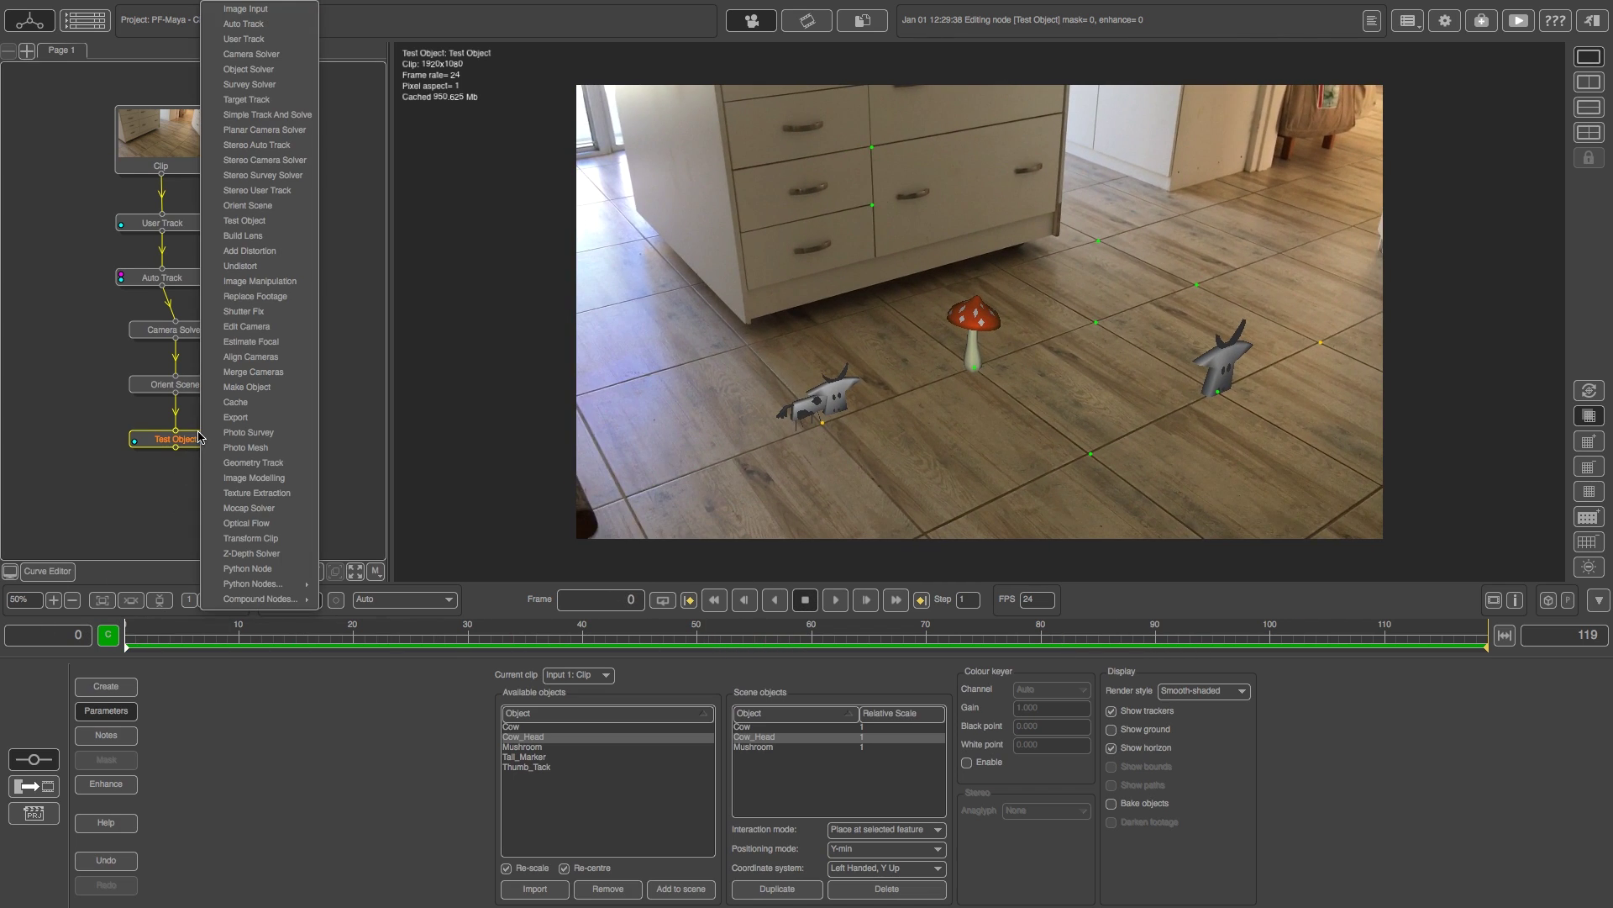
click(231, 418)
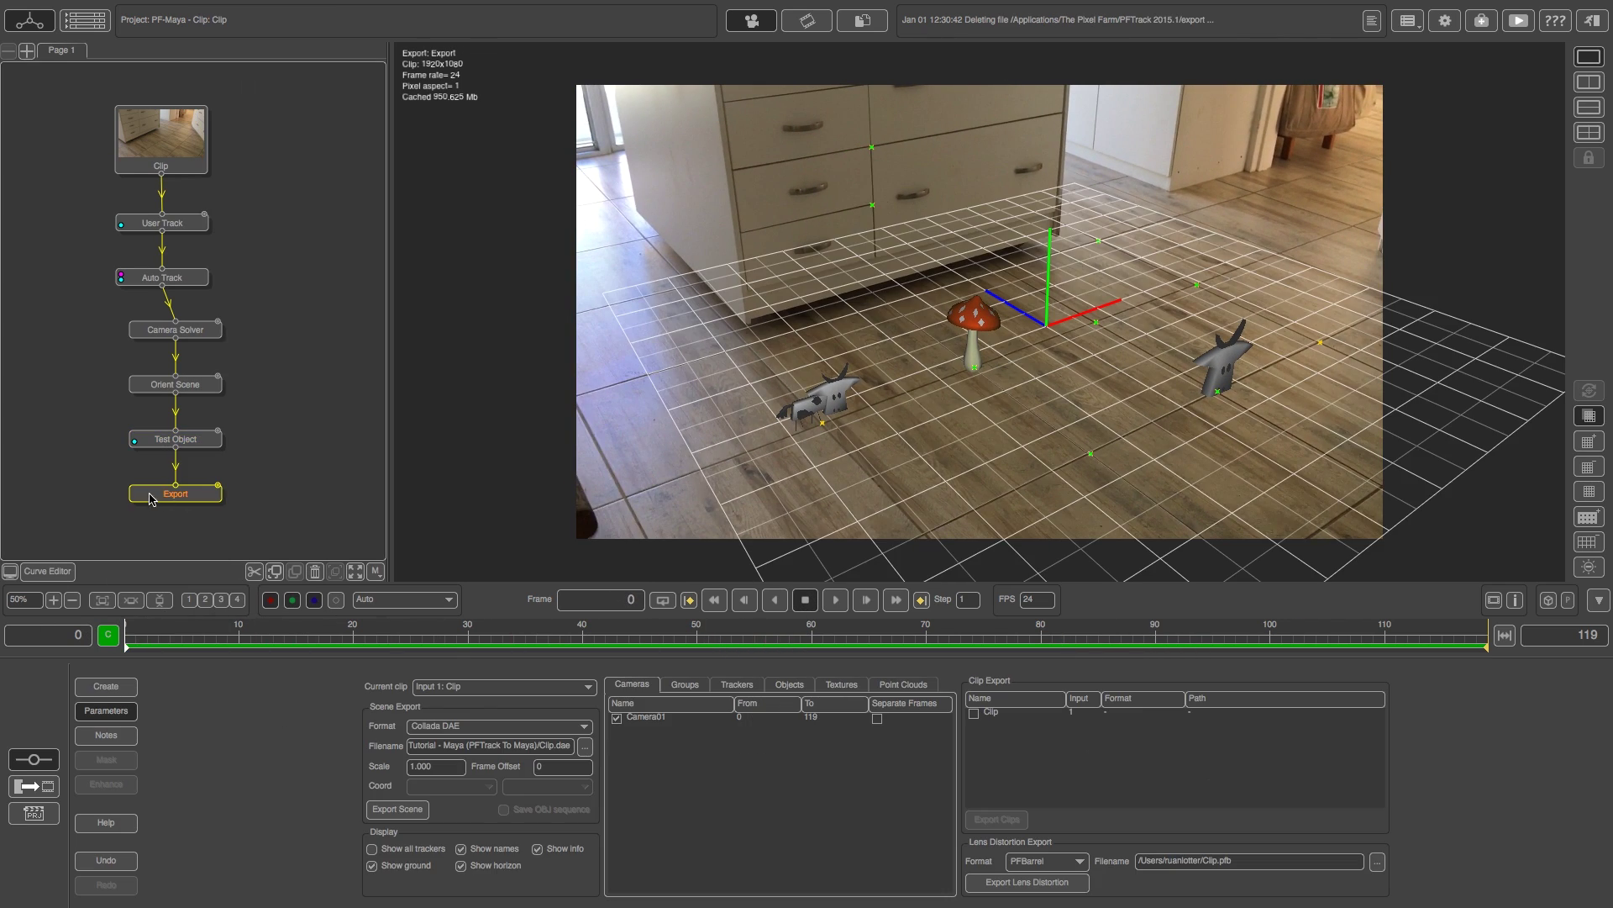
click(488, 727)
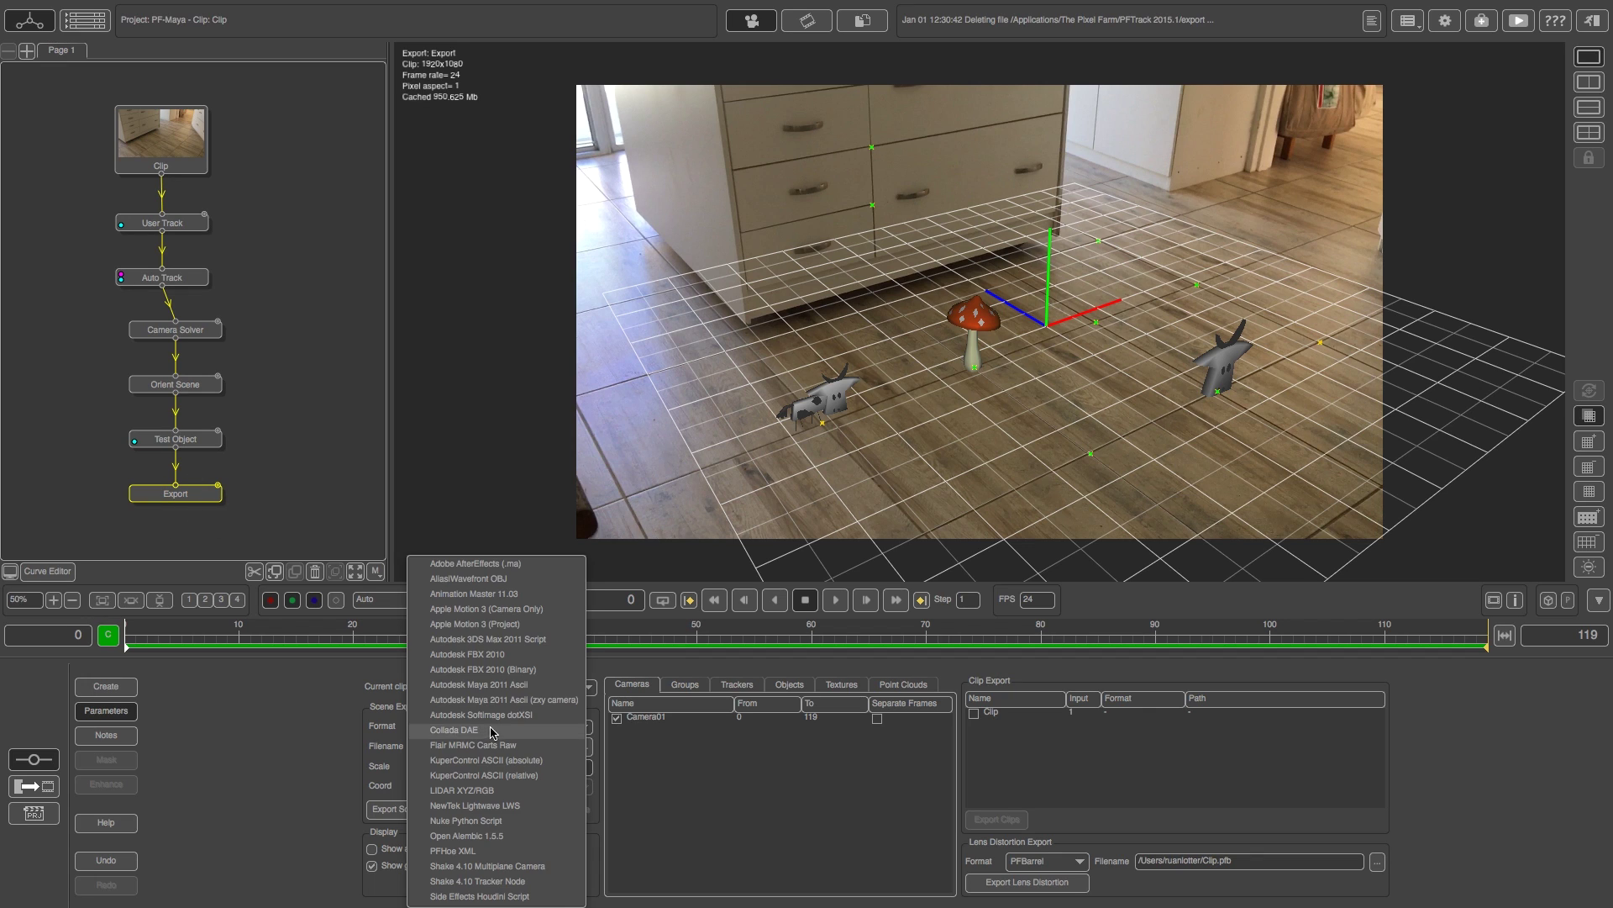
click(532, 692)
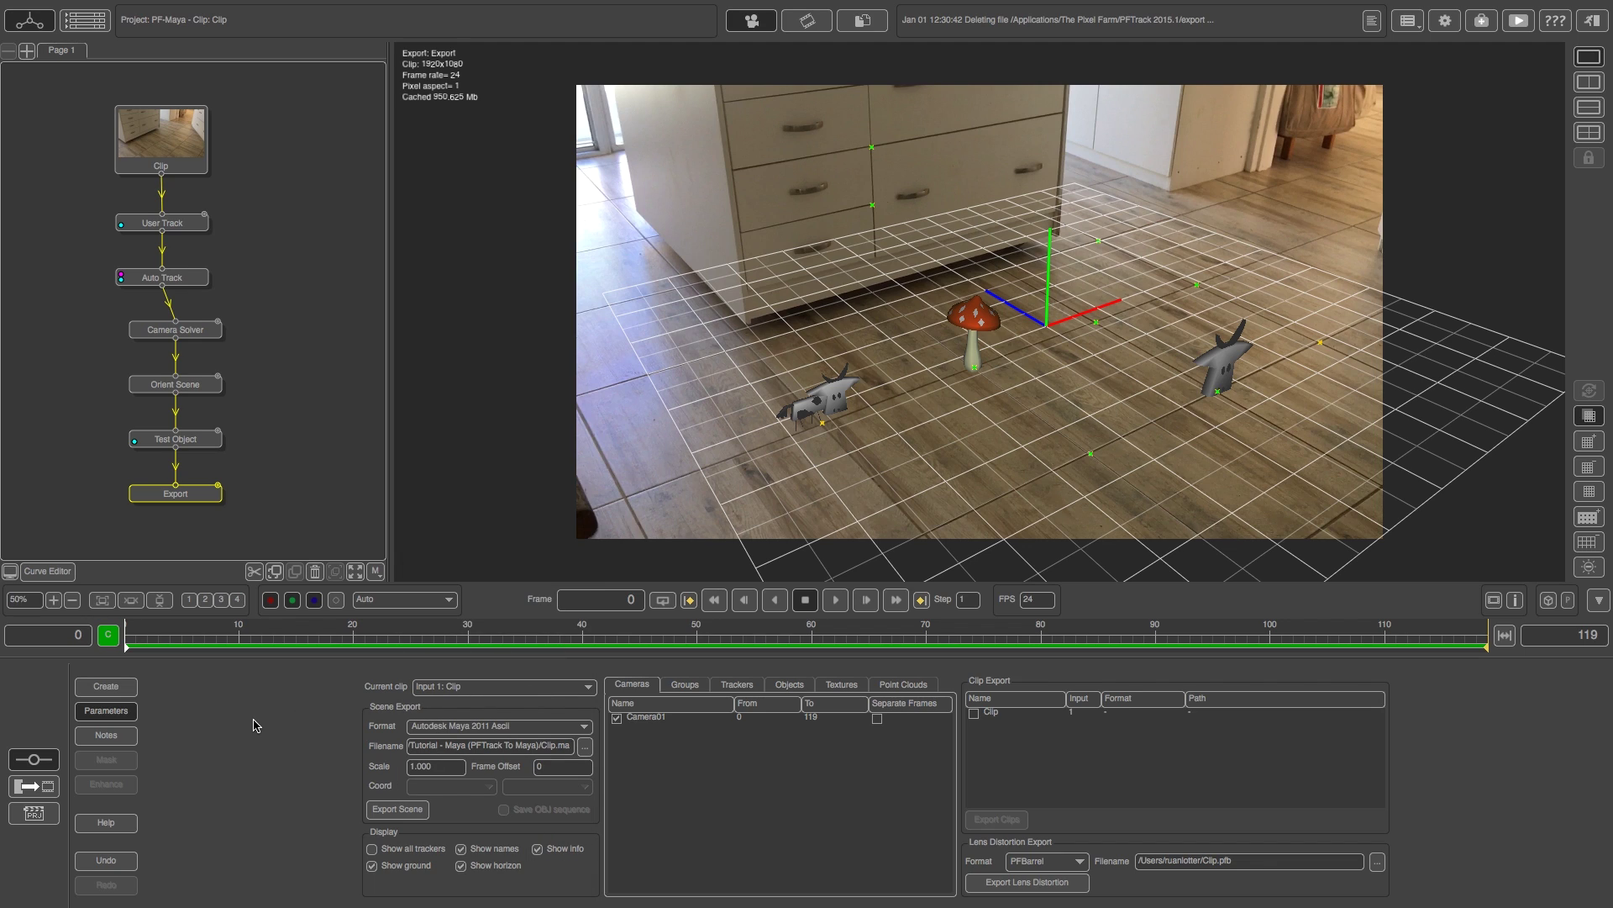
Set the export file to TrackingData.ma in the Tutorial - Maya (PFTrack To Maya) folder and export the scene.
click(586, 746)
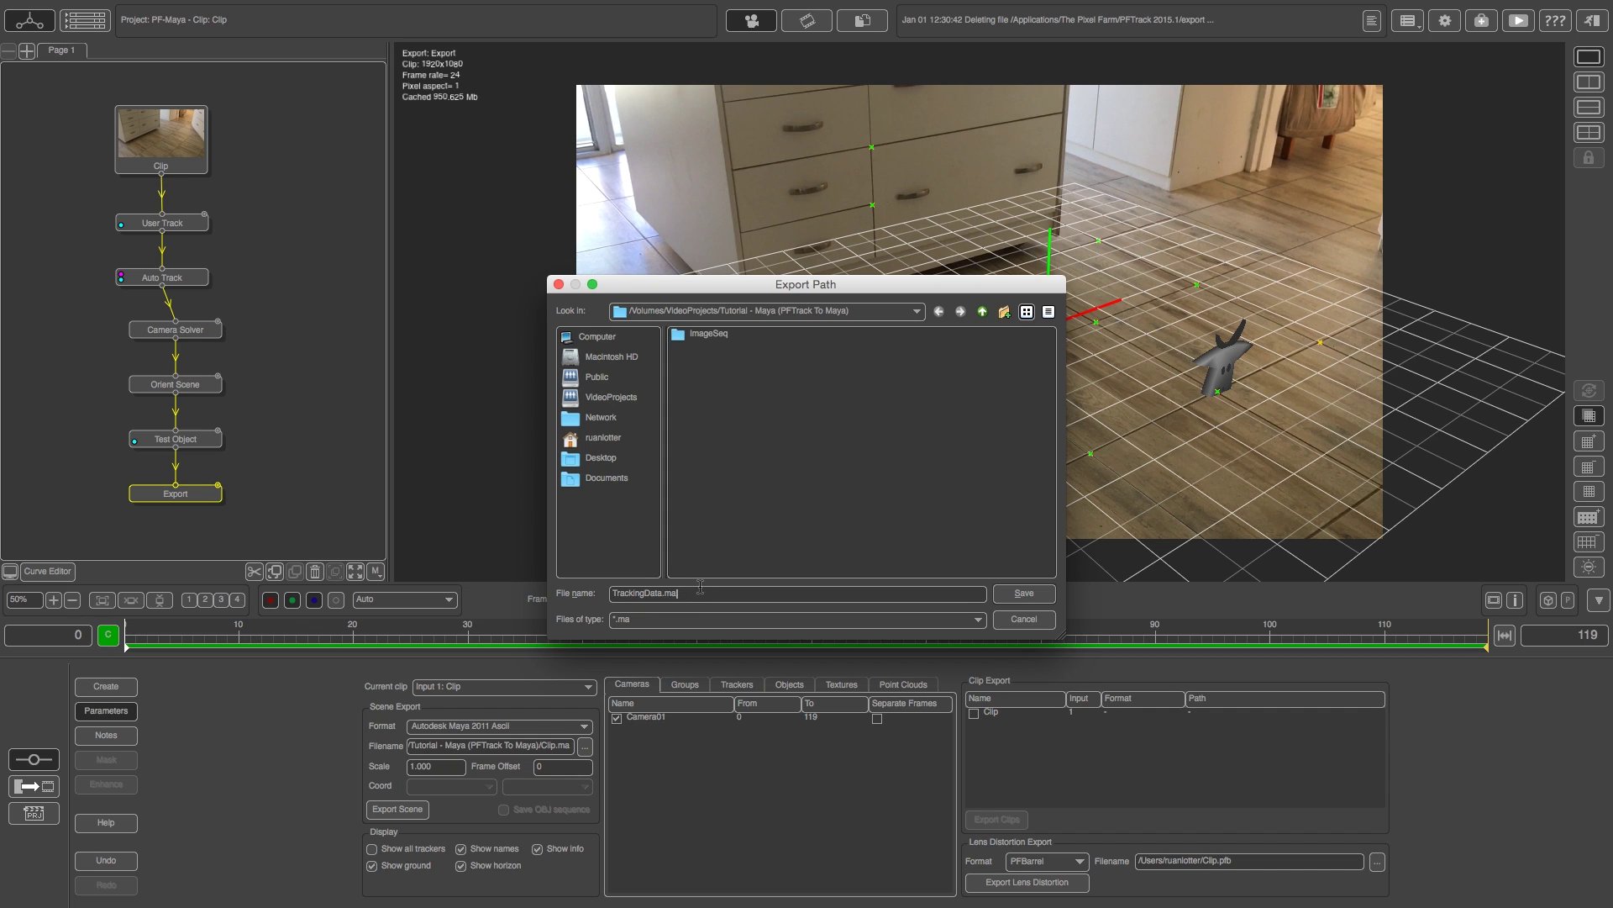
click(1024, 594)
click(397, 809)
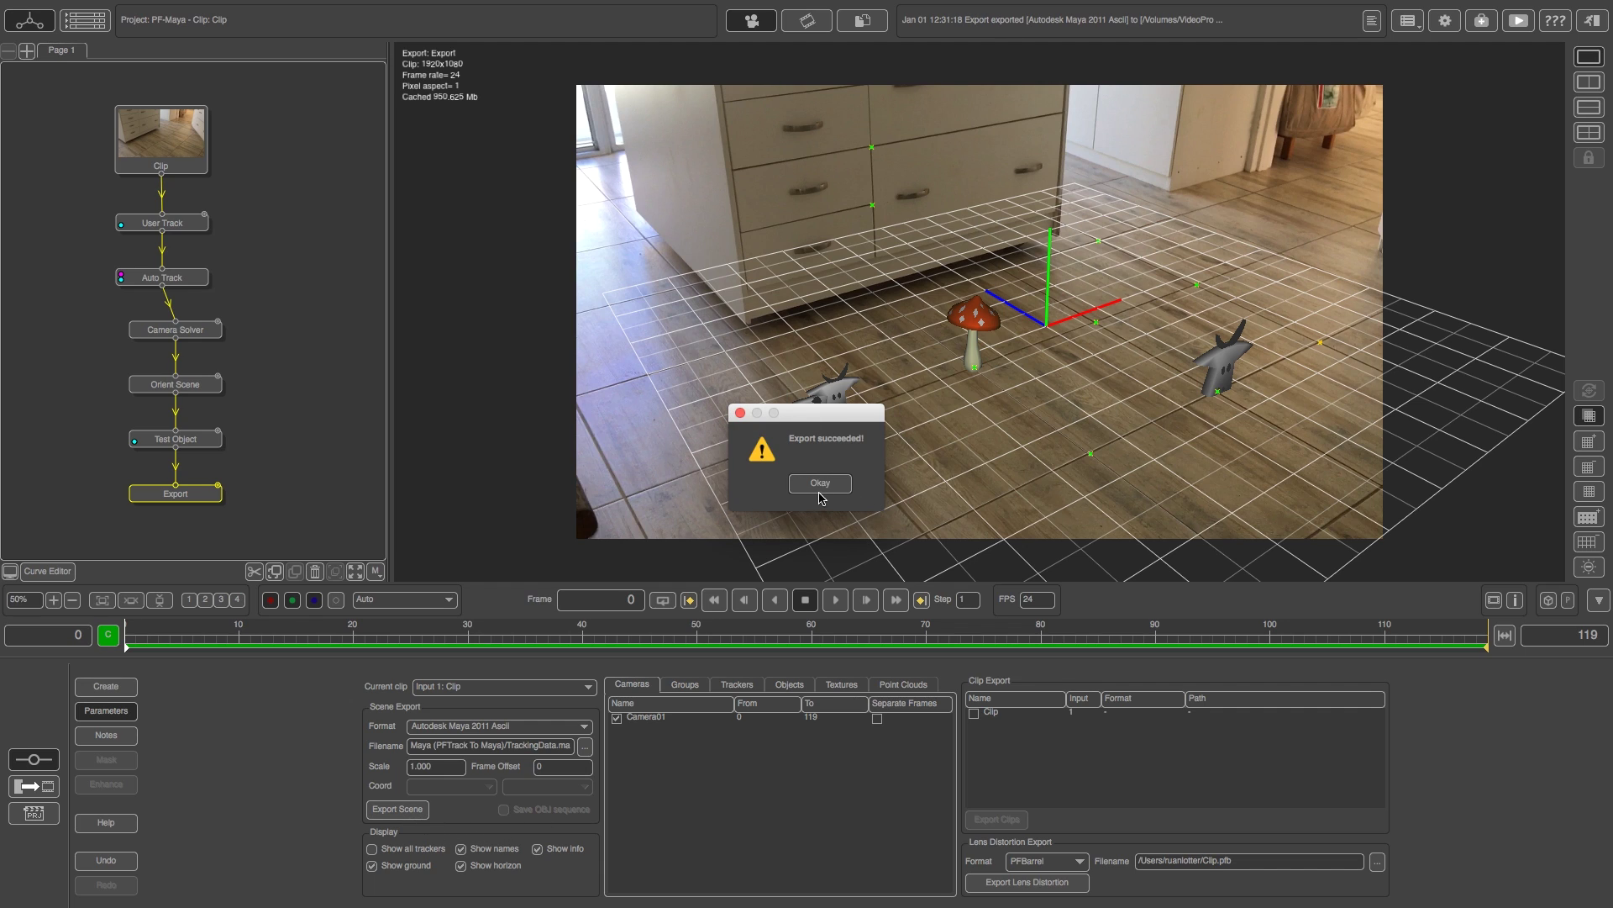
click(820, 484)
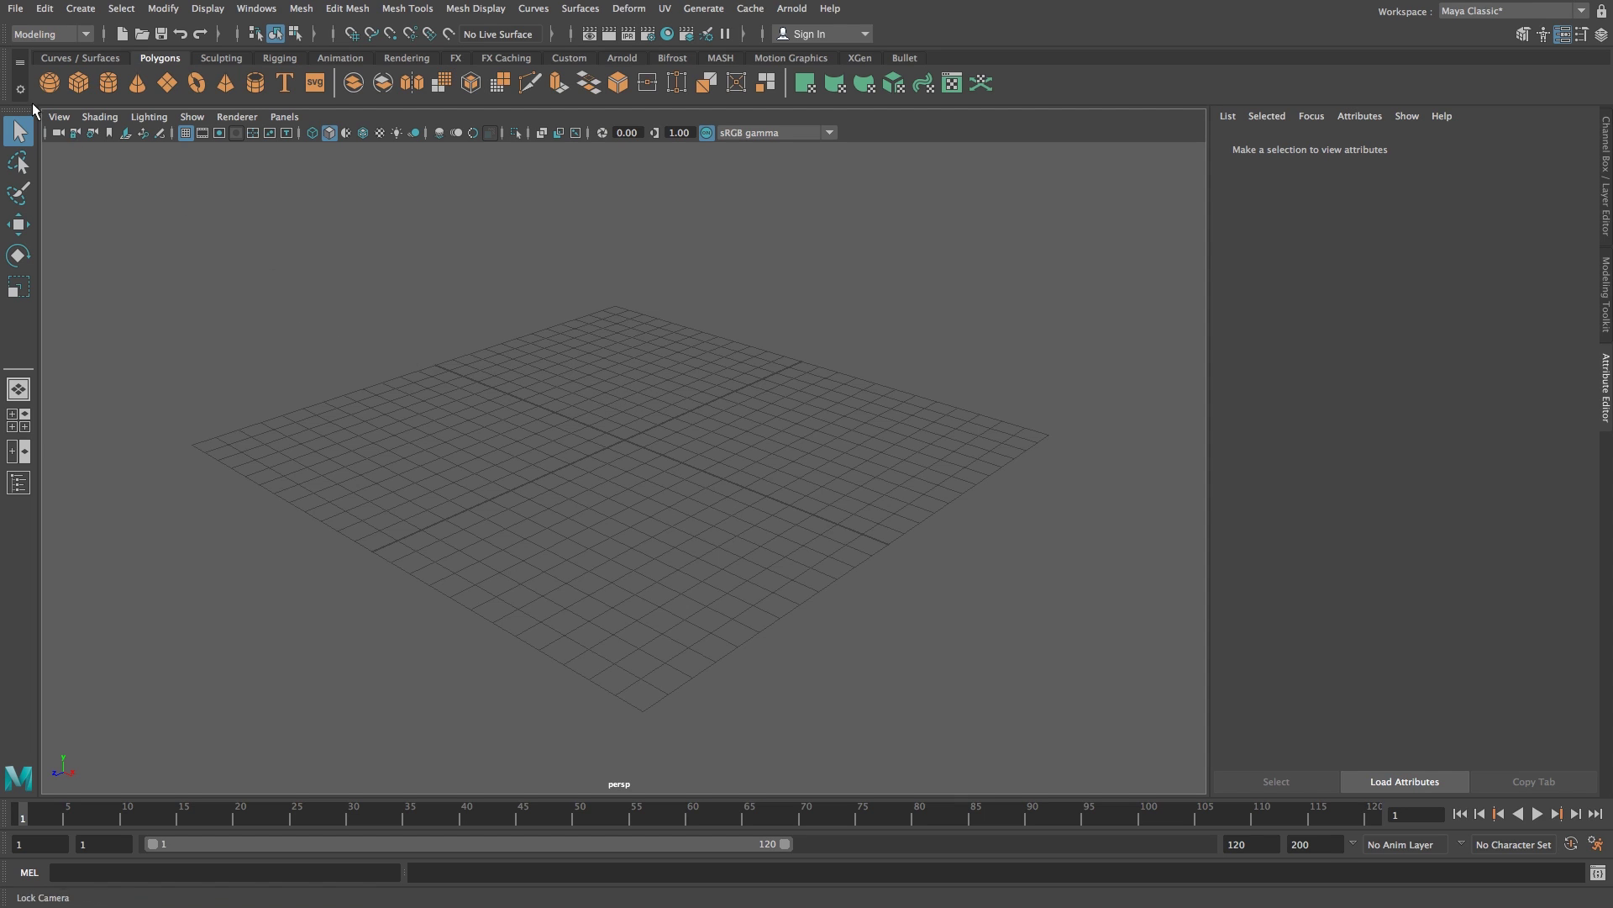
Switch to Maya and create a new scene with the time unit set to Film (24 fps).
click(16, 9)
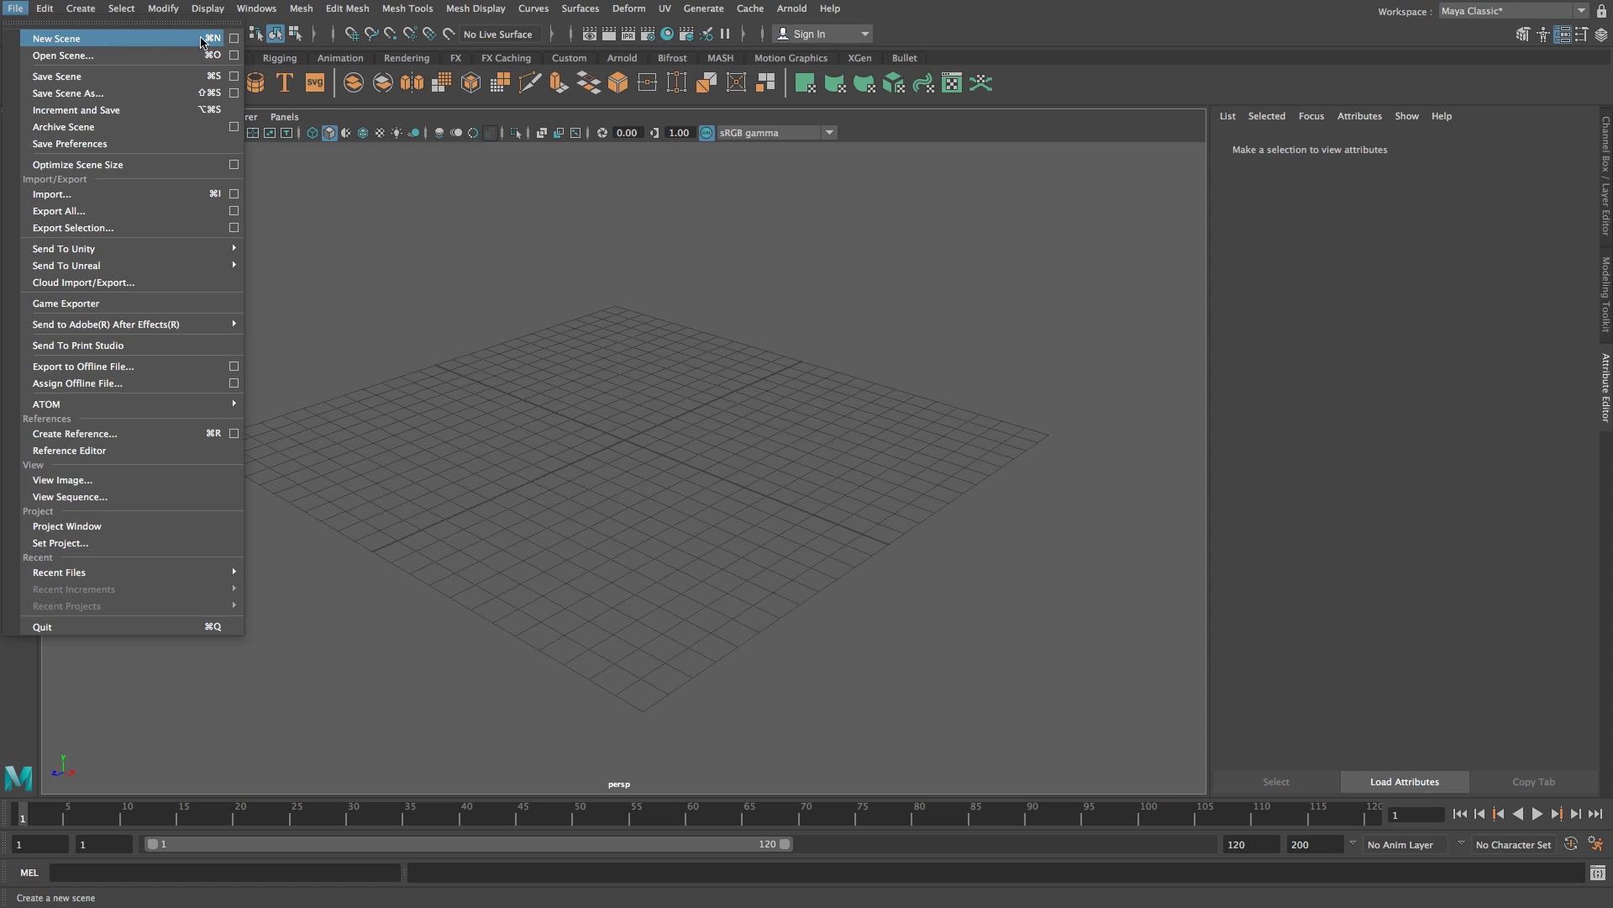
click(235, 39)
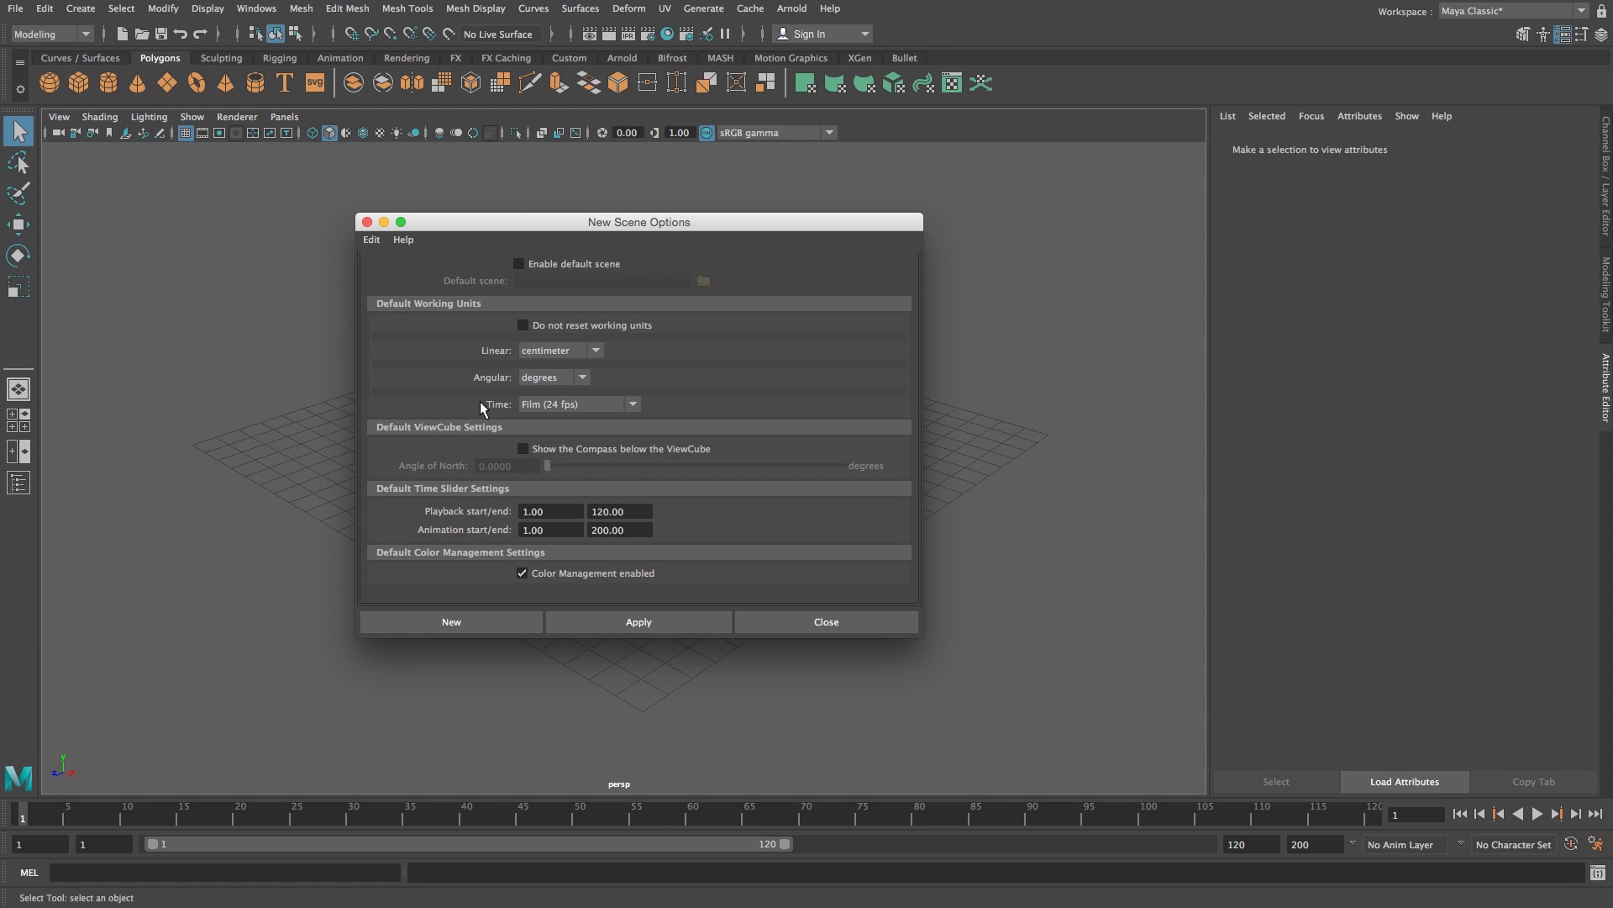
click(632, 405)
click(538, 420)
click(475, 620)
click(800, 435)
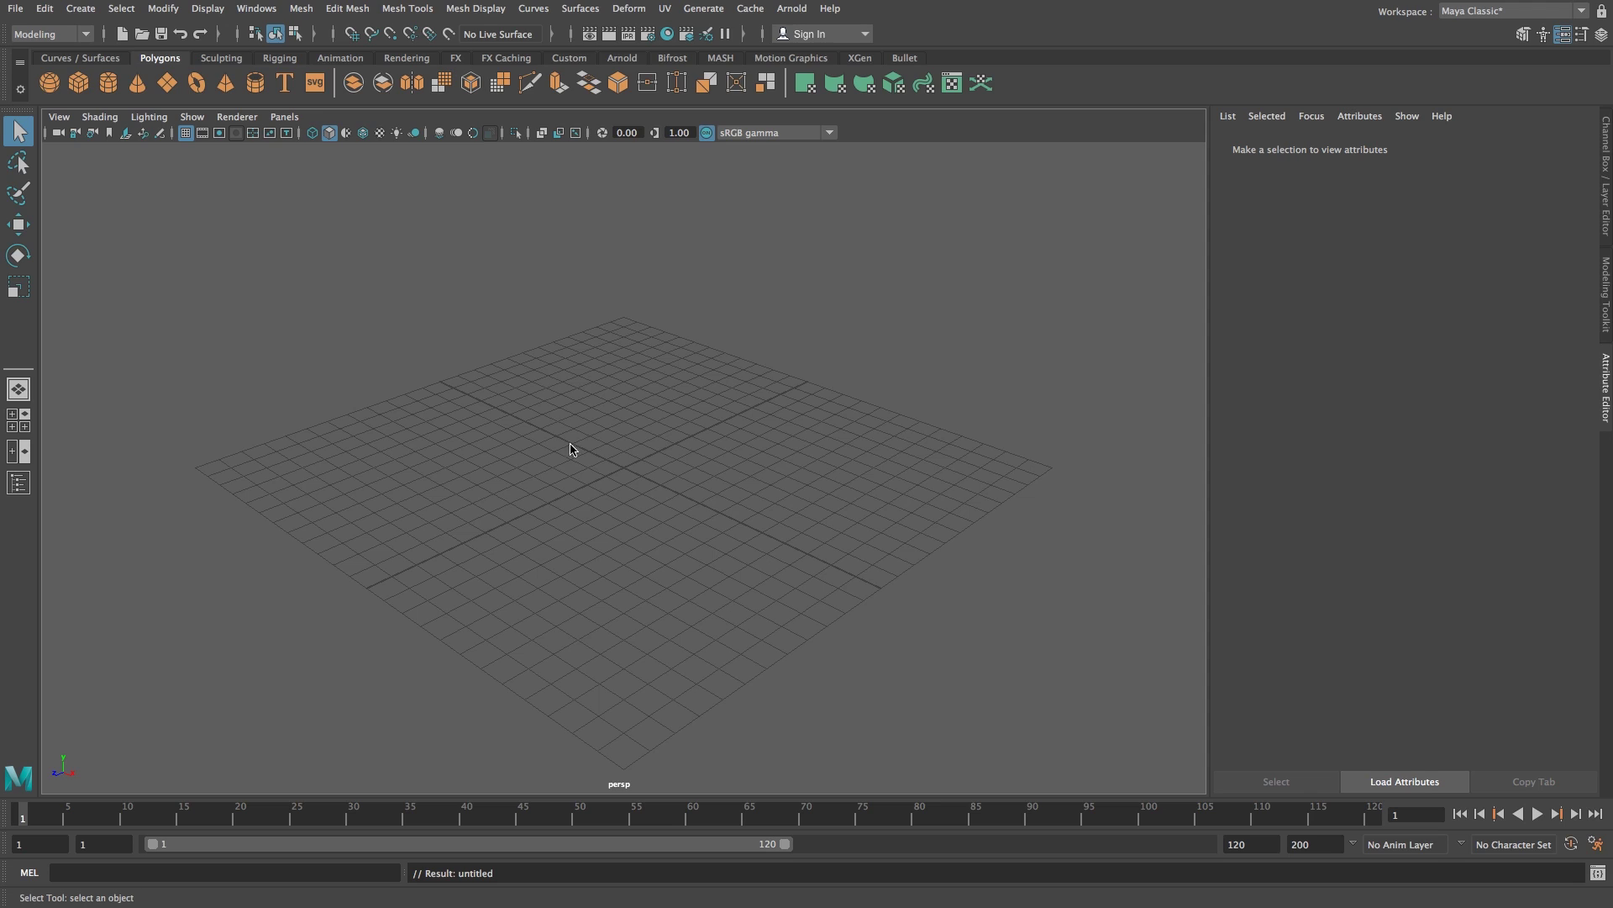
Import TrackingData.ma from the Tutorial - Maya (PFTrack To Maya) folder into the scene.
click(16, 10)
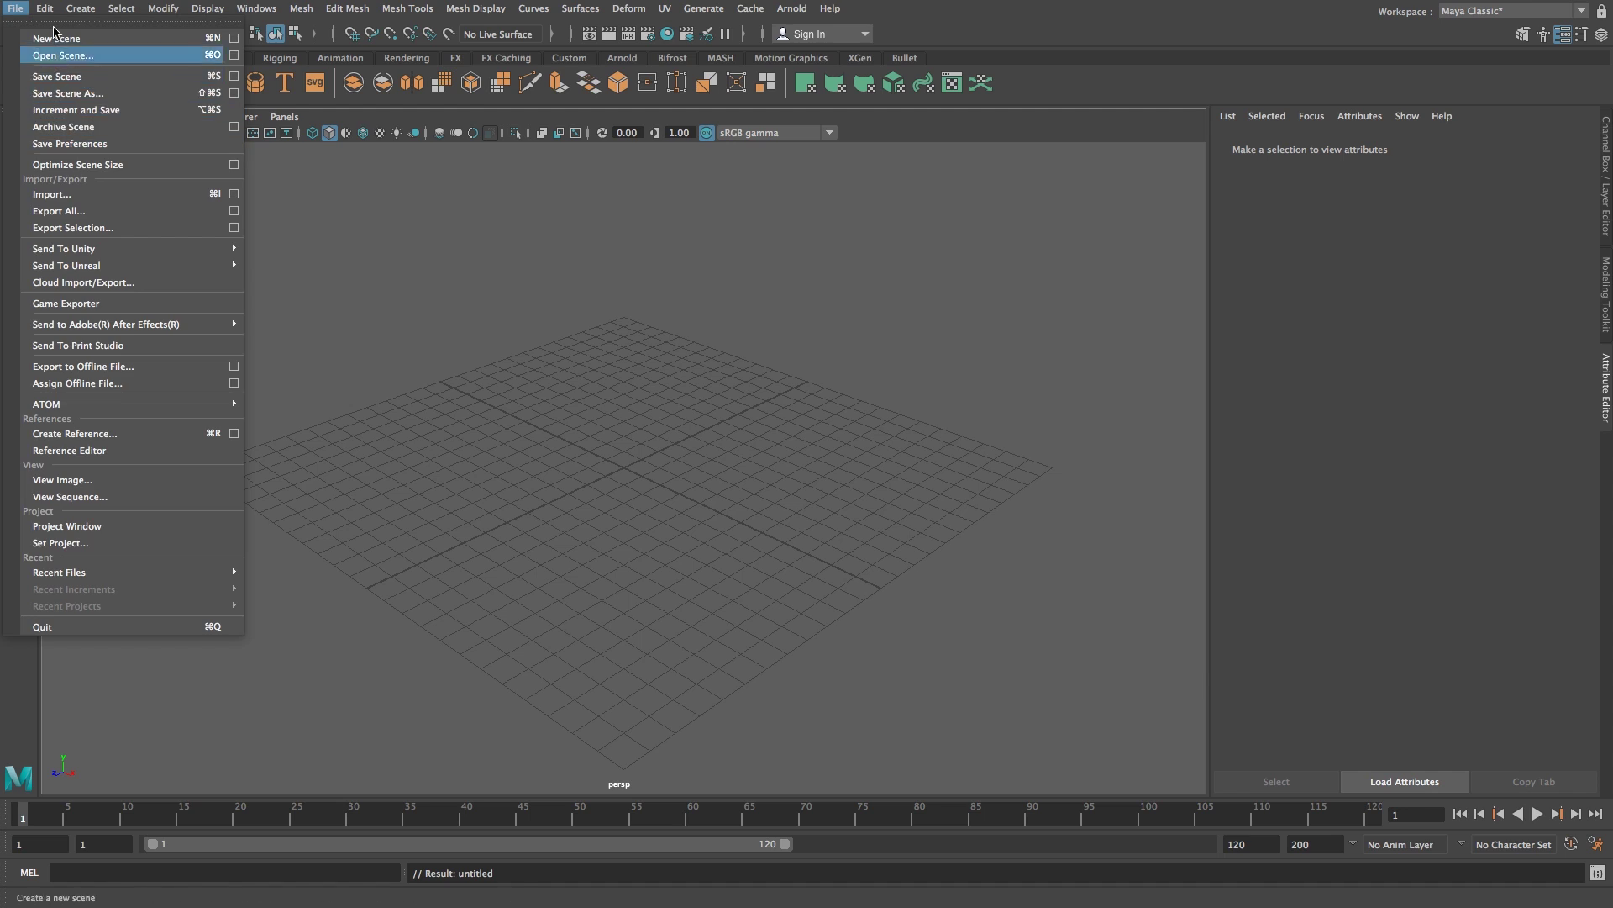
click(52, 196)
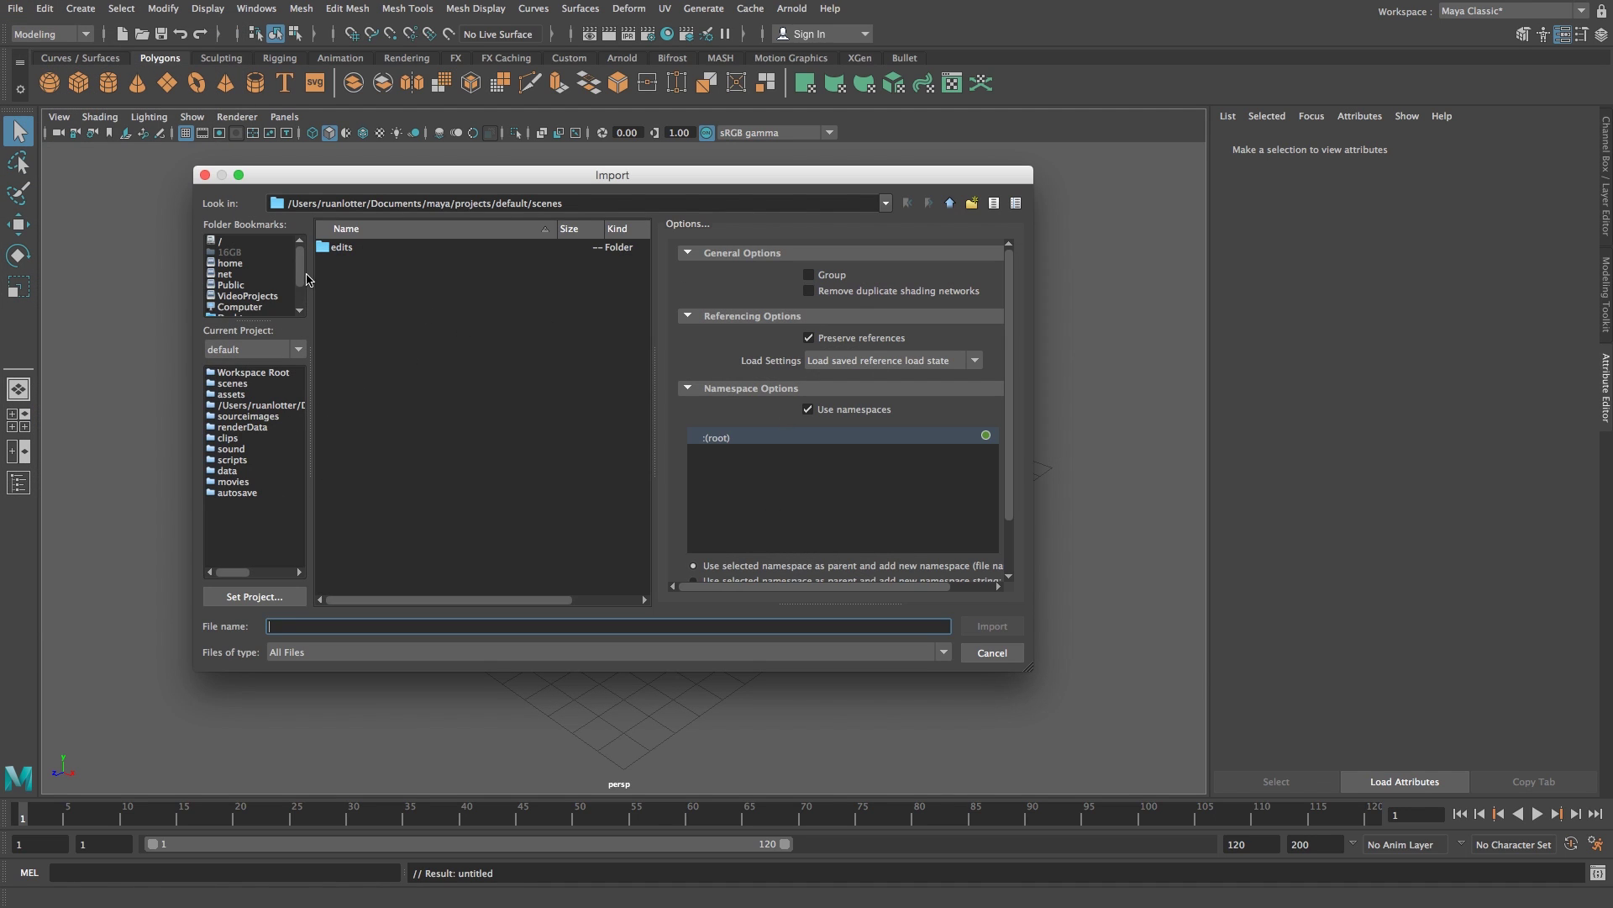
scroll(301, 284, down, 1)
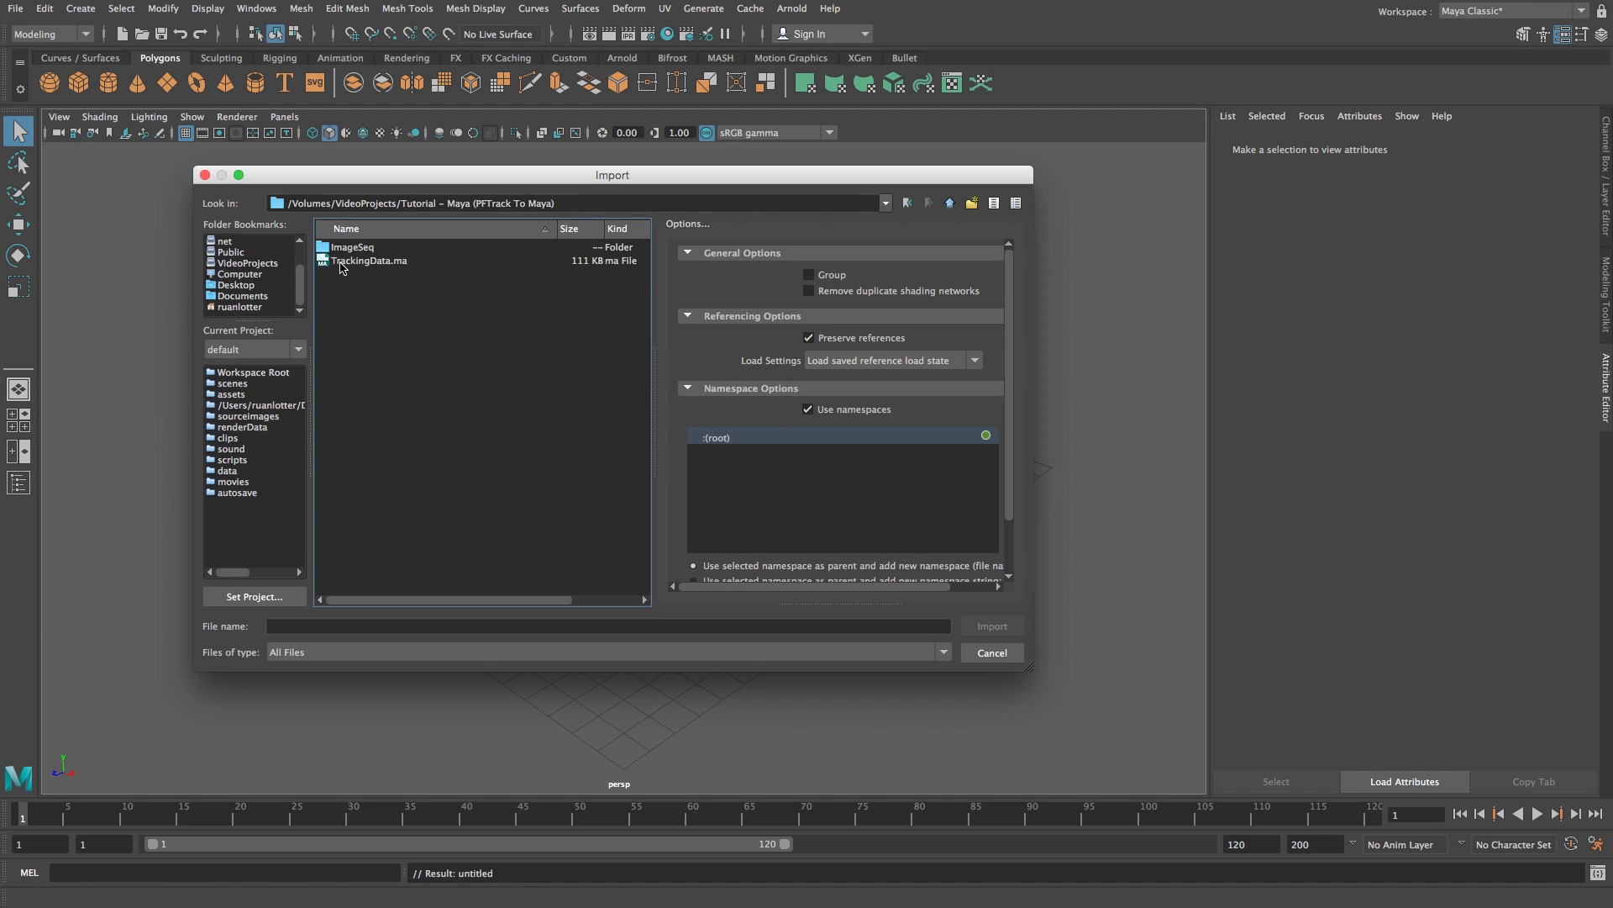
click(355, 261)
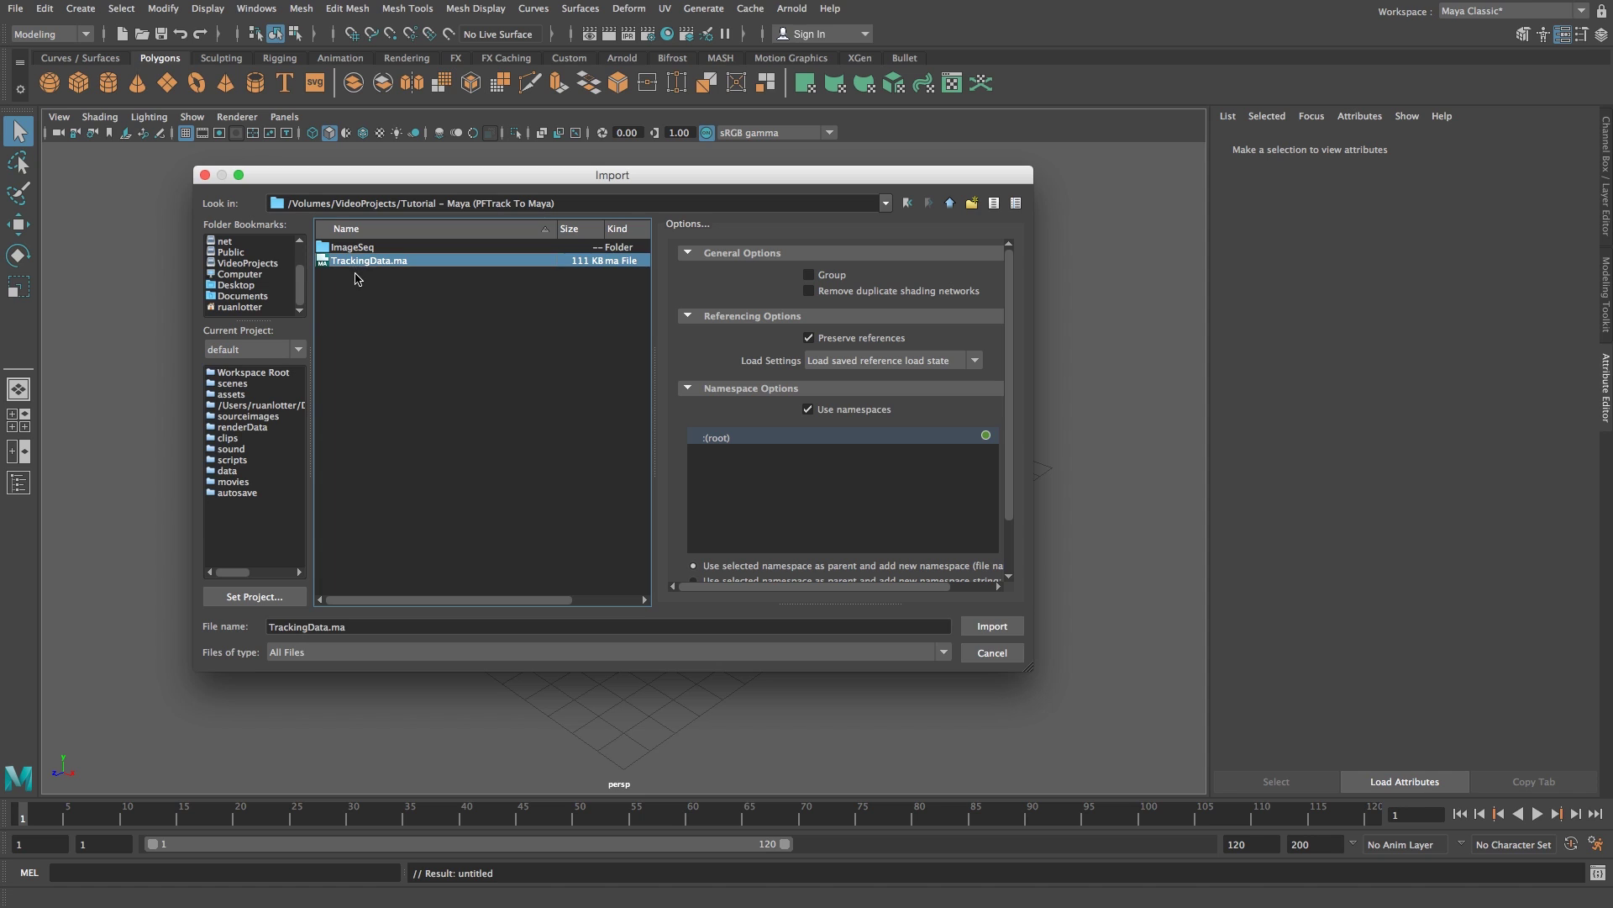
click(983, 628)
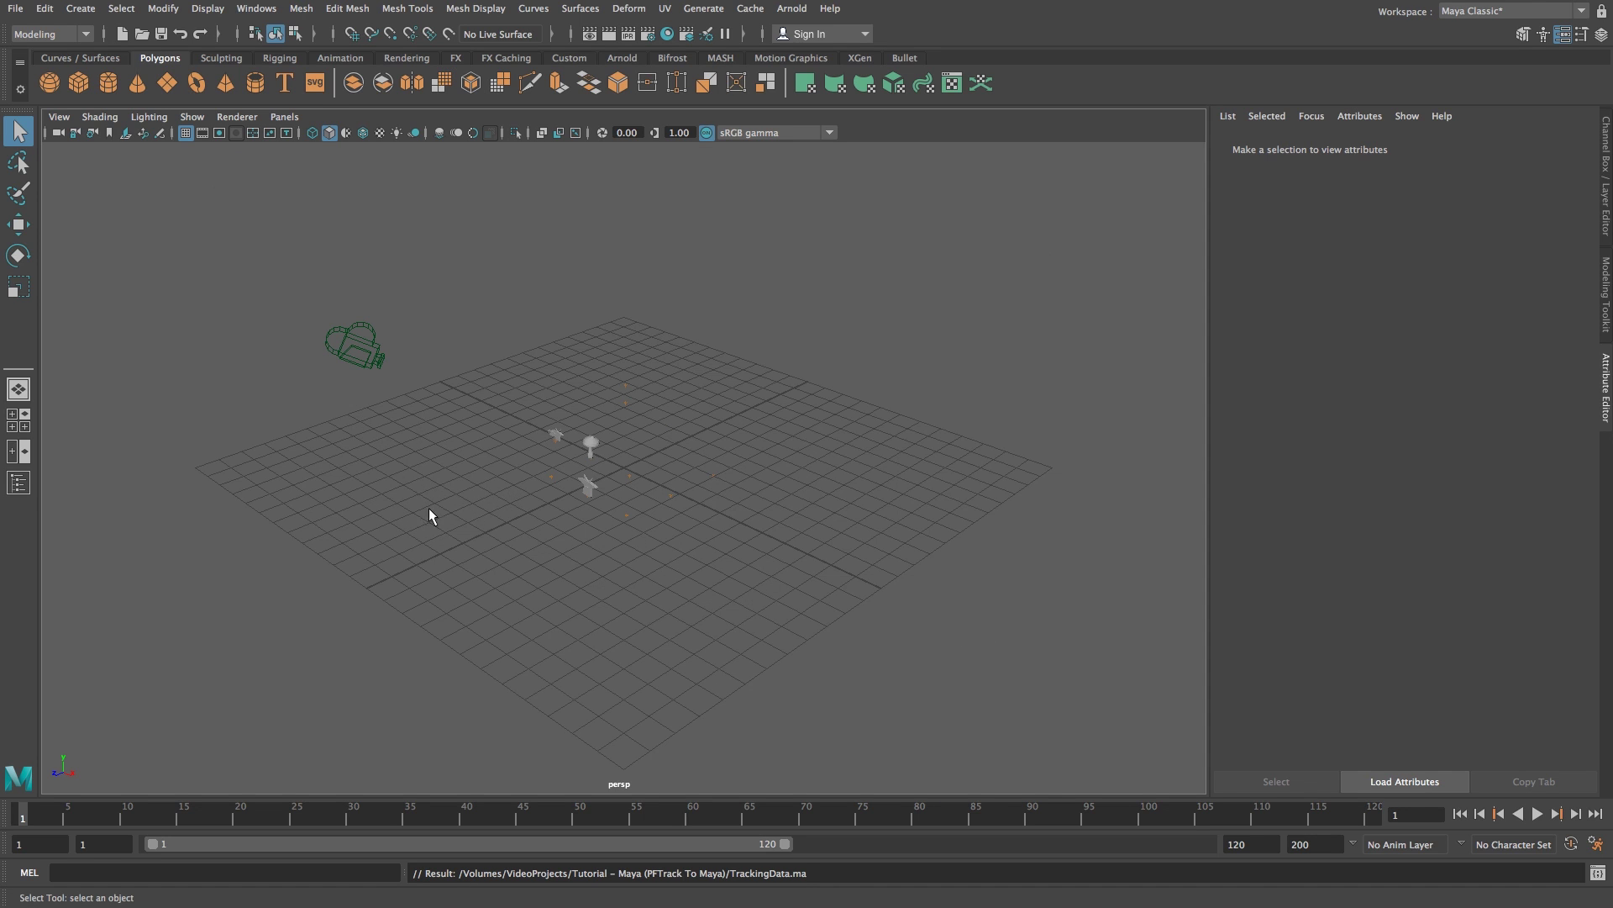
Play the imported camera animation in the perspective view, extend the playback range to frame 200, and scrub through it.
alt+drag(518, 576, 797, 464)
key(alt+v)
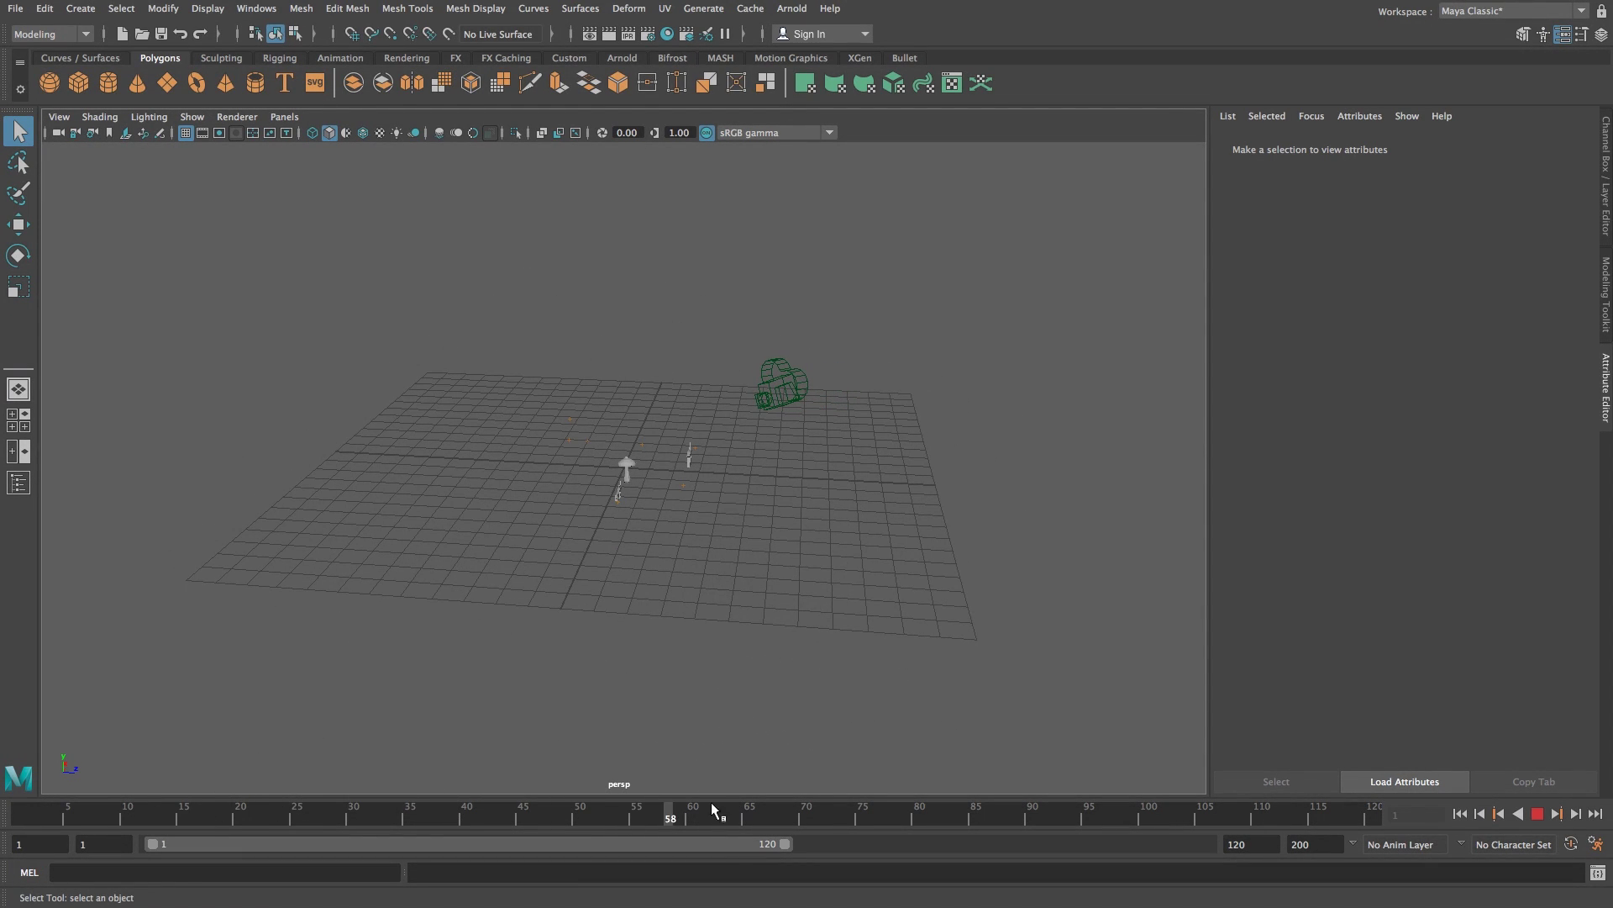
click(828, 813)
drag(785, 844, 1260, 846)
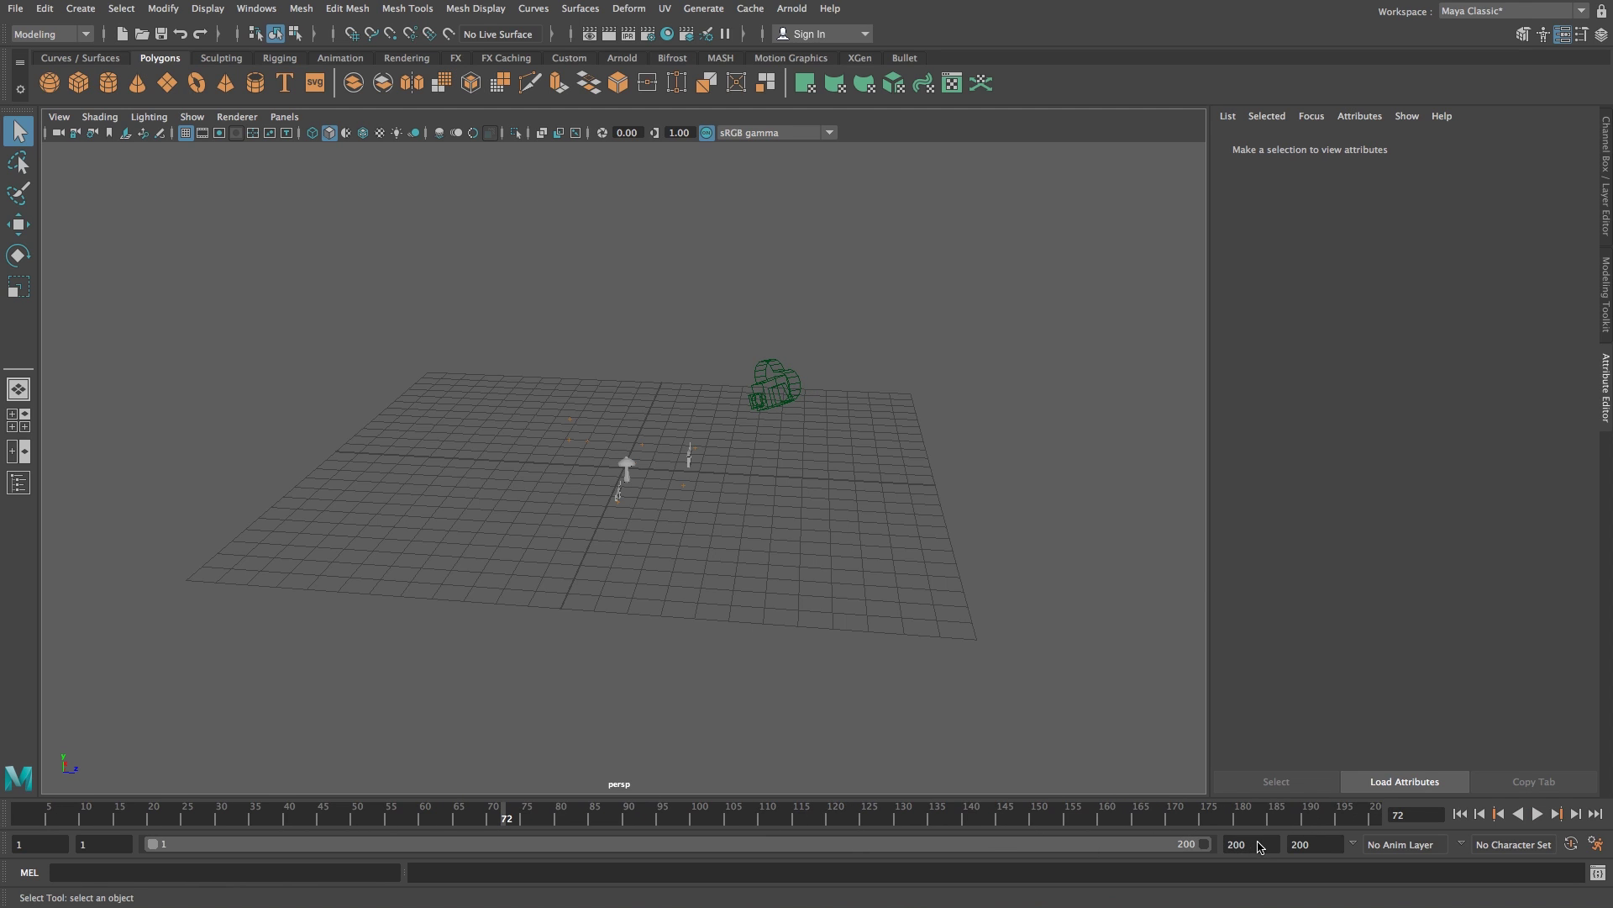
drag(753, 822, 153, 820)
Switch to PFTrack to check the clip's first and last frames, and return to Maya at frame 1.
key(super+Tab)
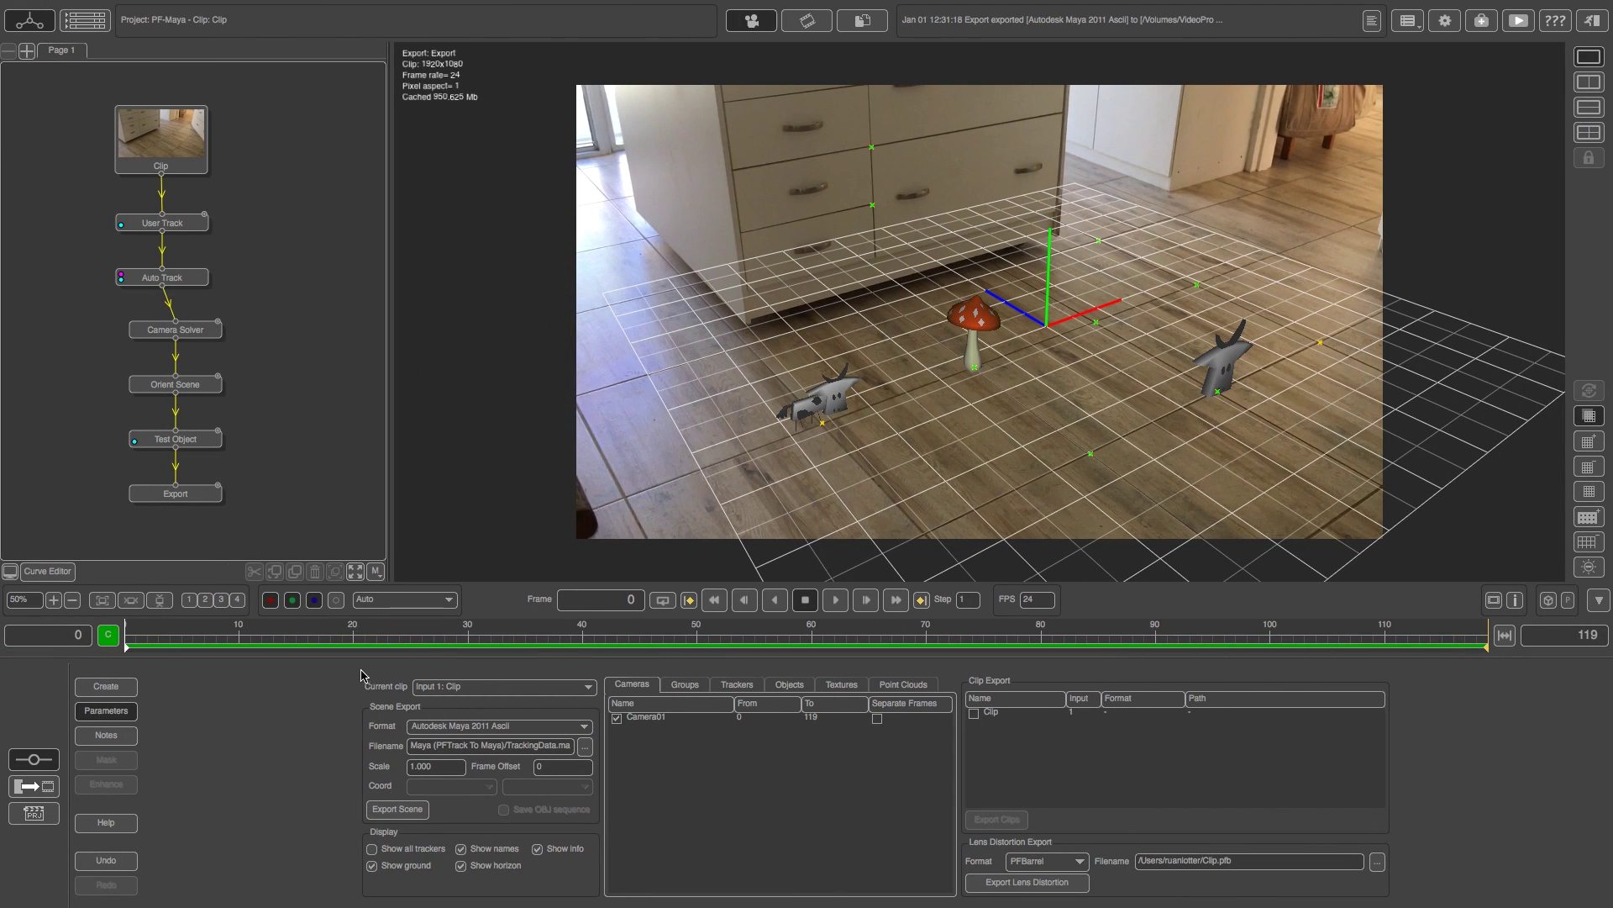
drag(128, 645, 1492, 654)
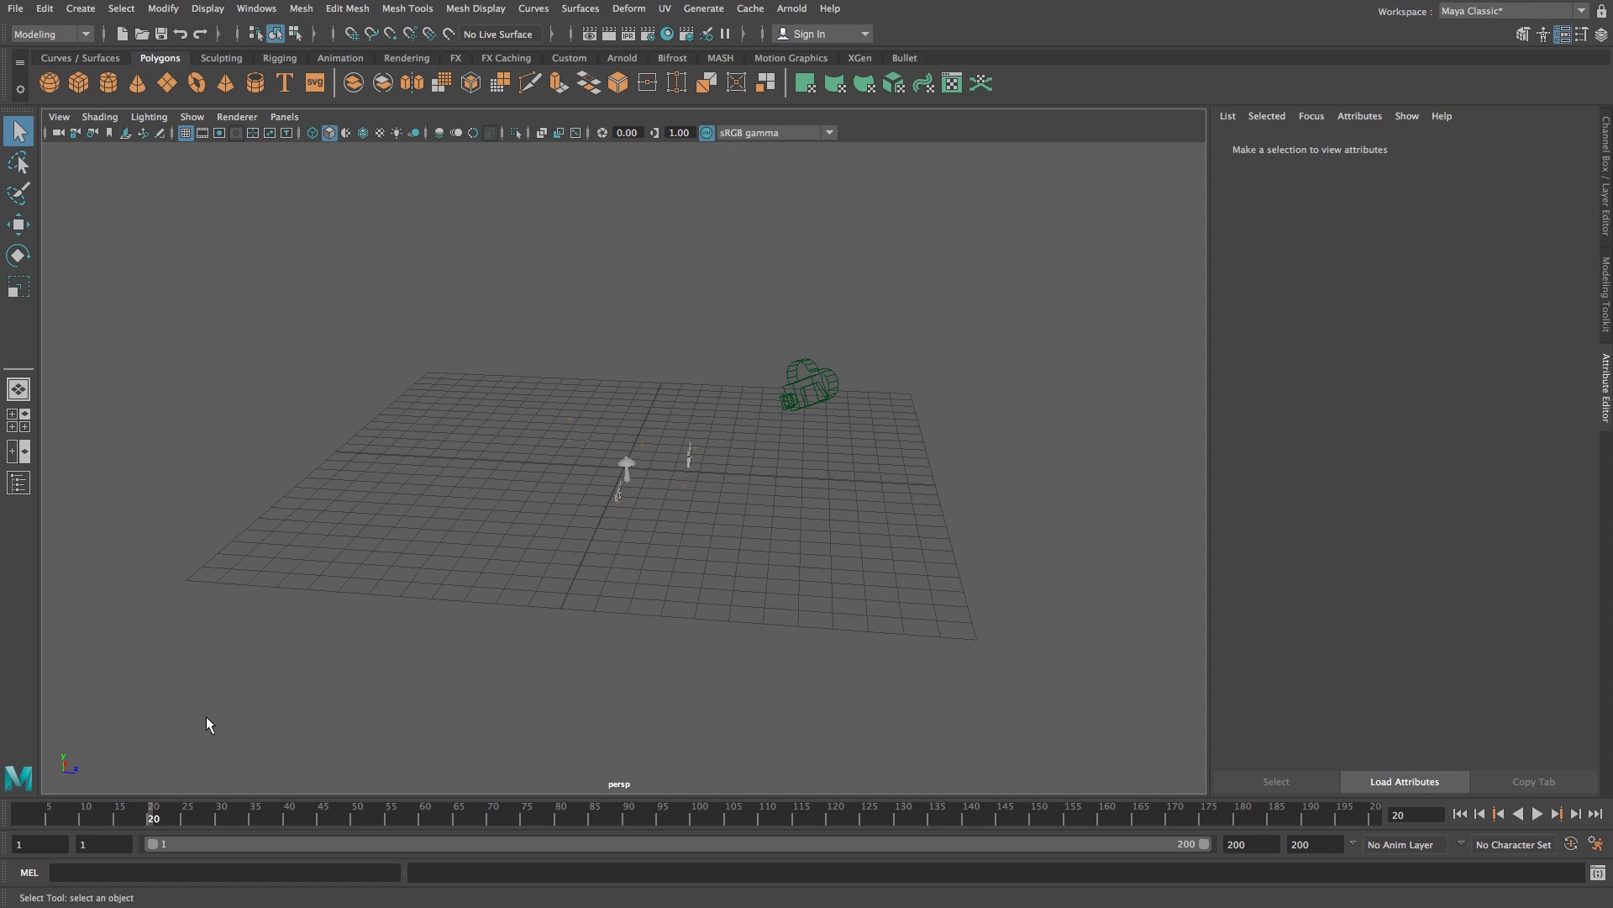
drag(62, 813, 13, 825)
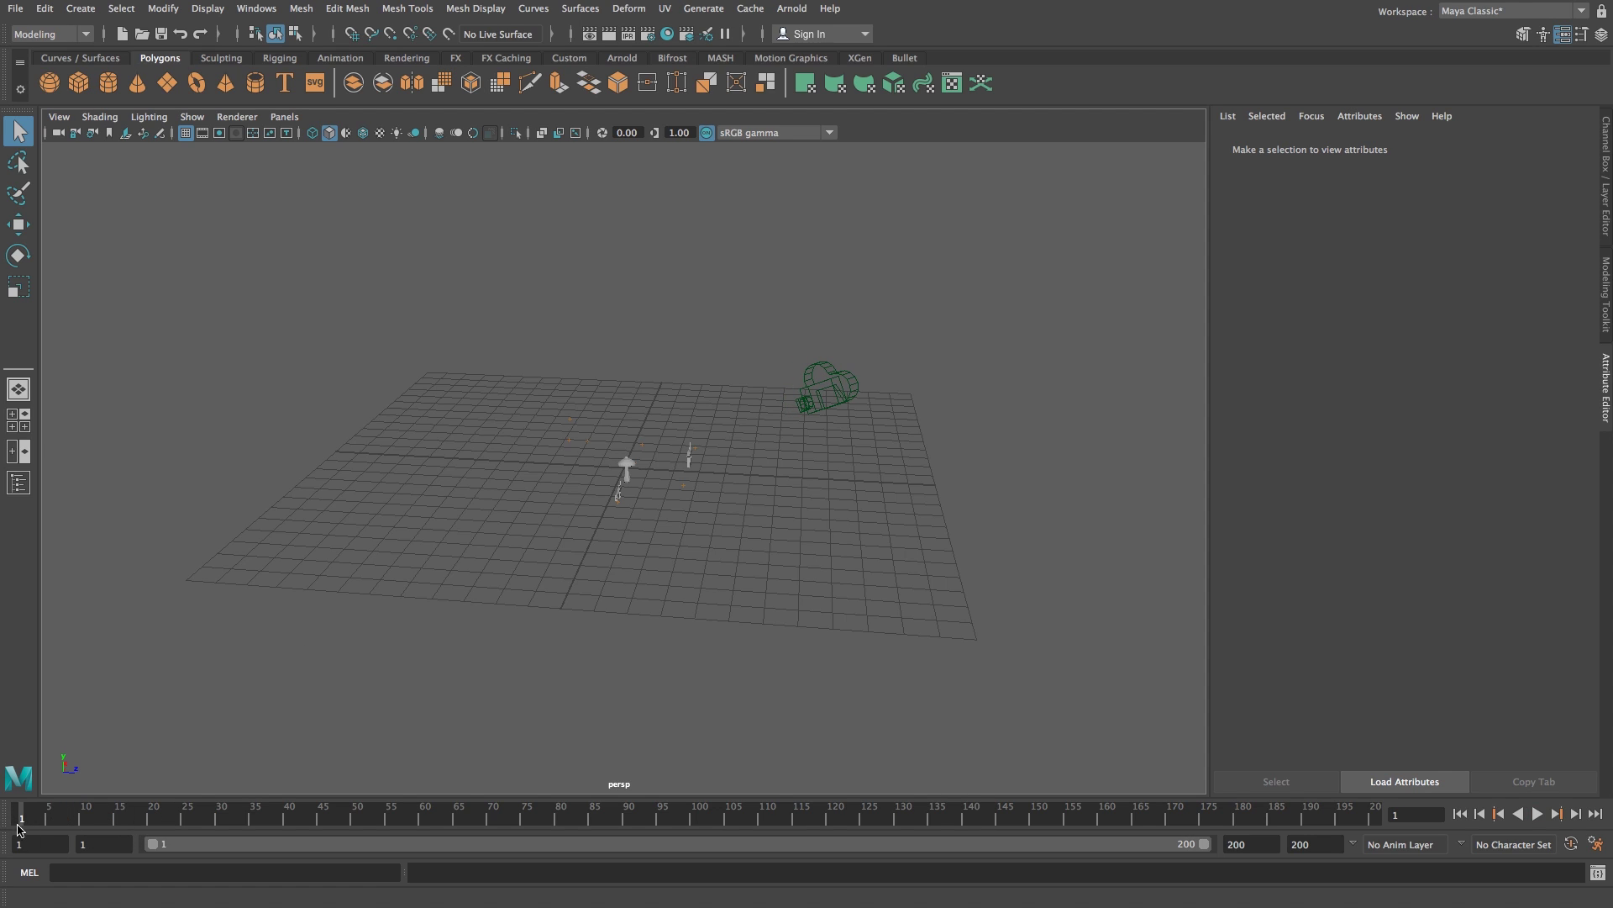
Set both the animation and playback ranges to frames 0–119, and play the scene before returning to frame 0.
click(35, 843)
key(Tab)
text(0)
key(Tab)
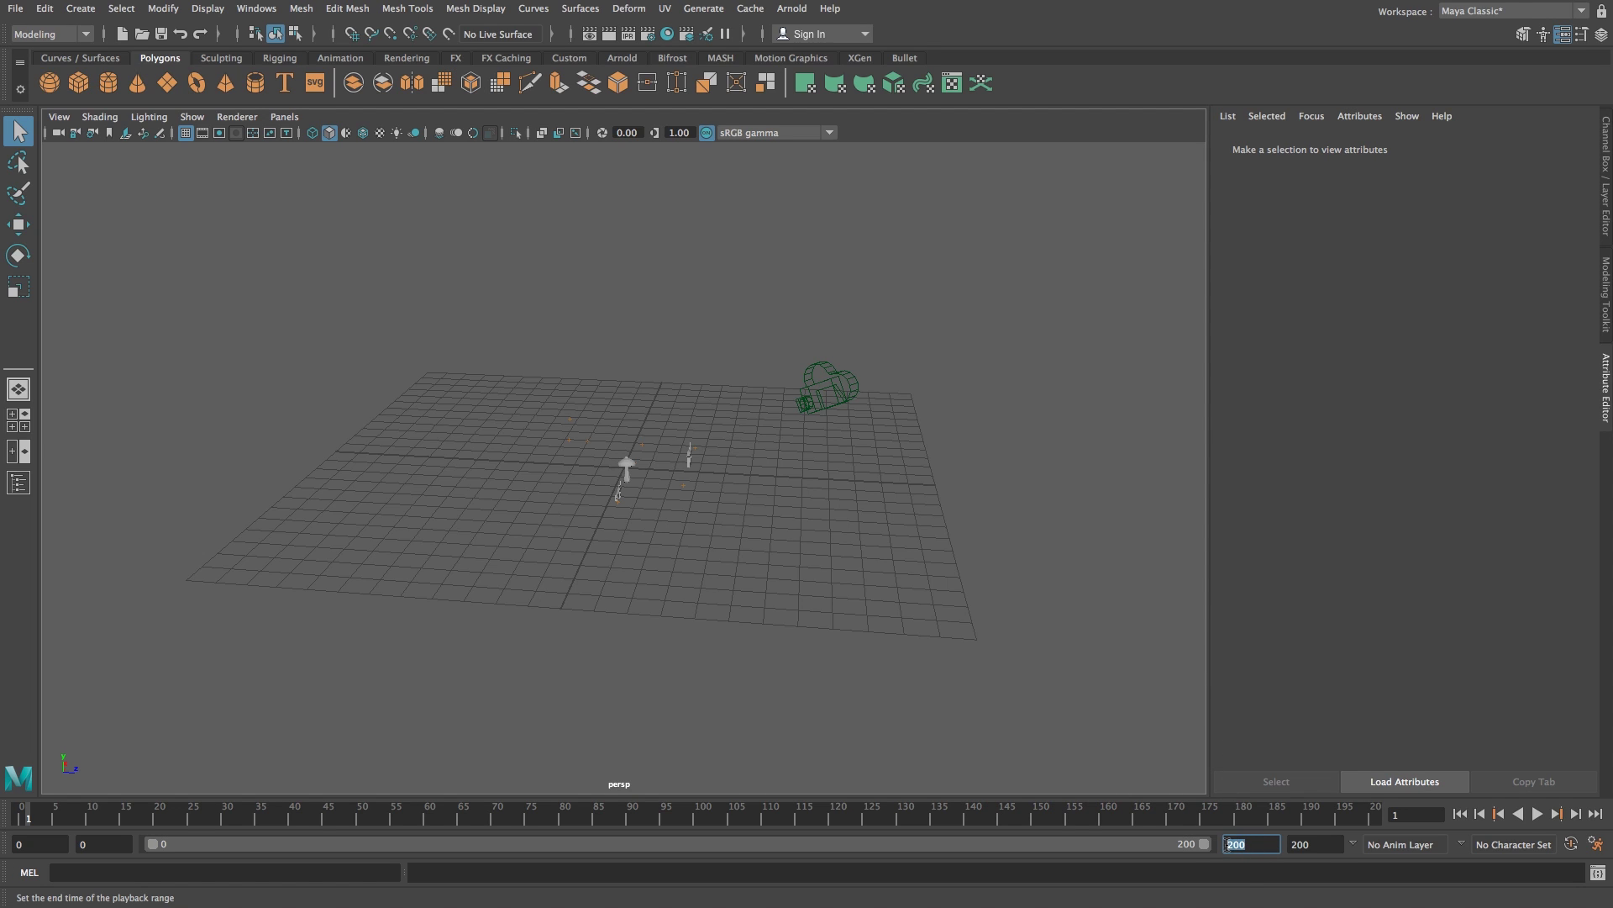
text(119)
key(Tab)
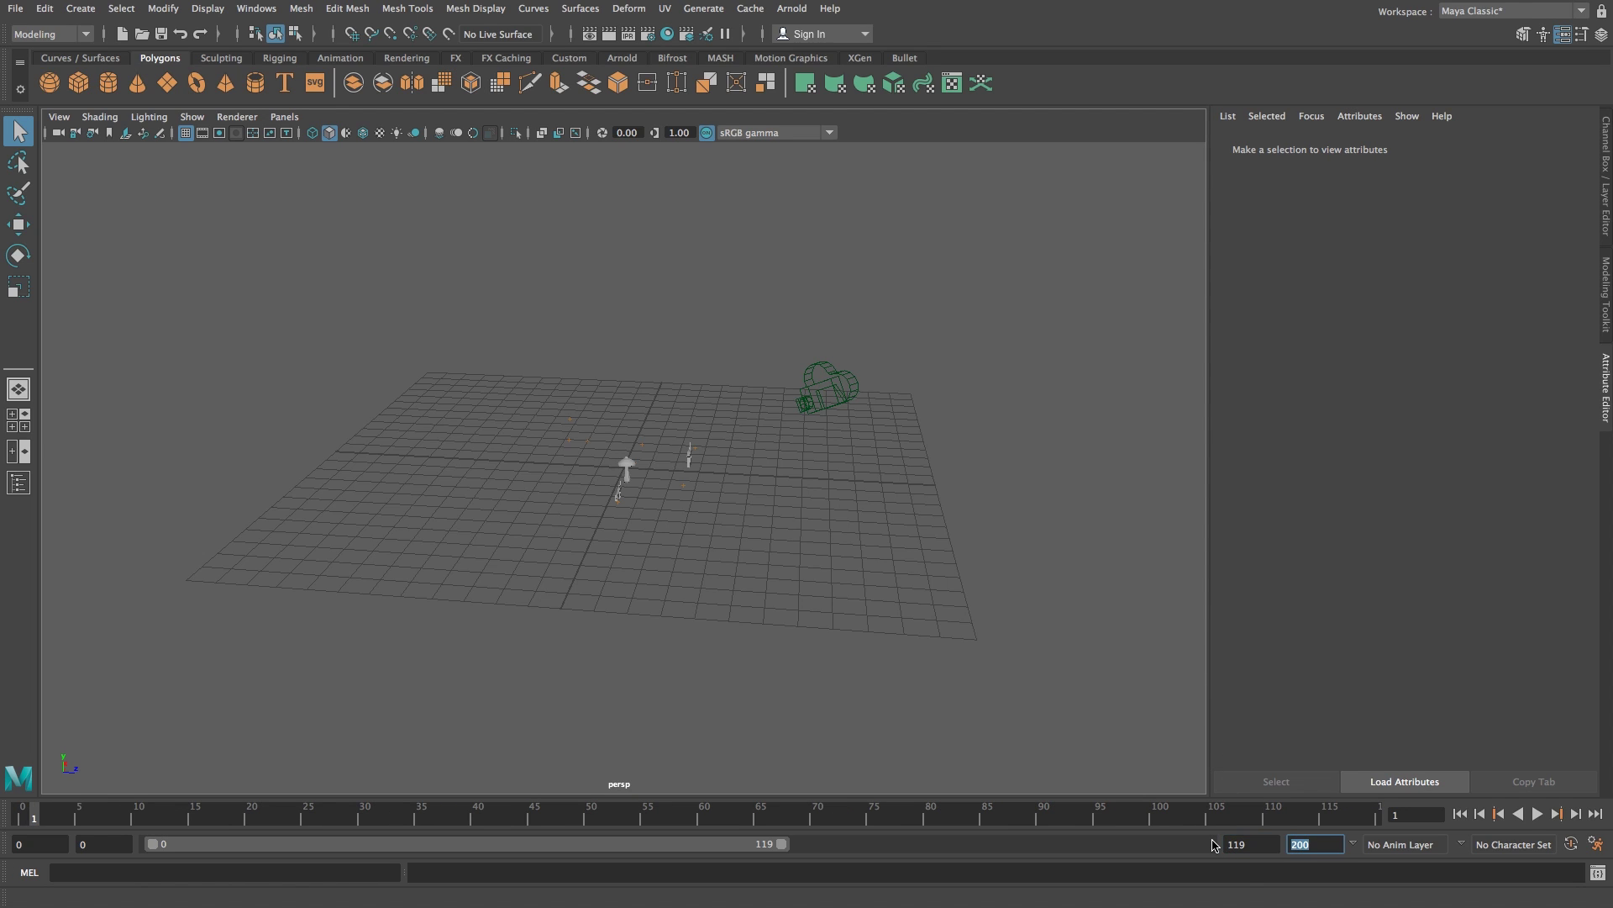
text(119)
key(Tab)
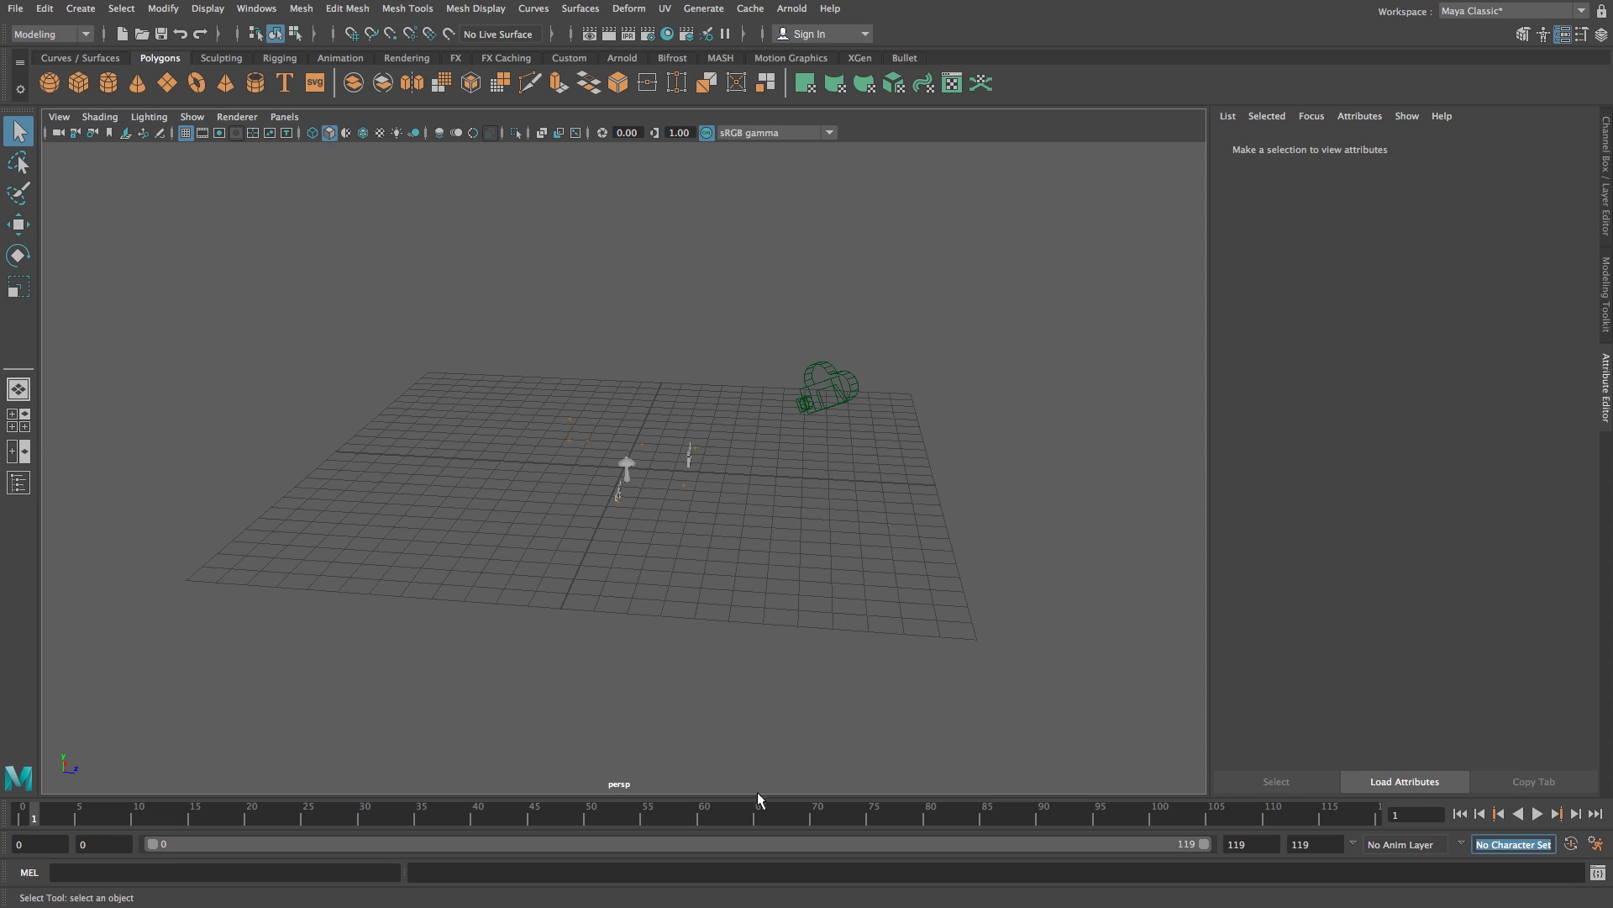
key(alt+v)
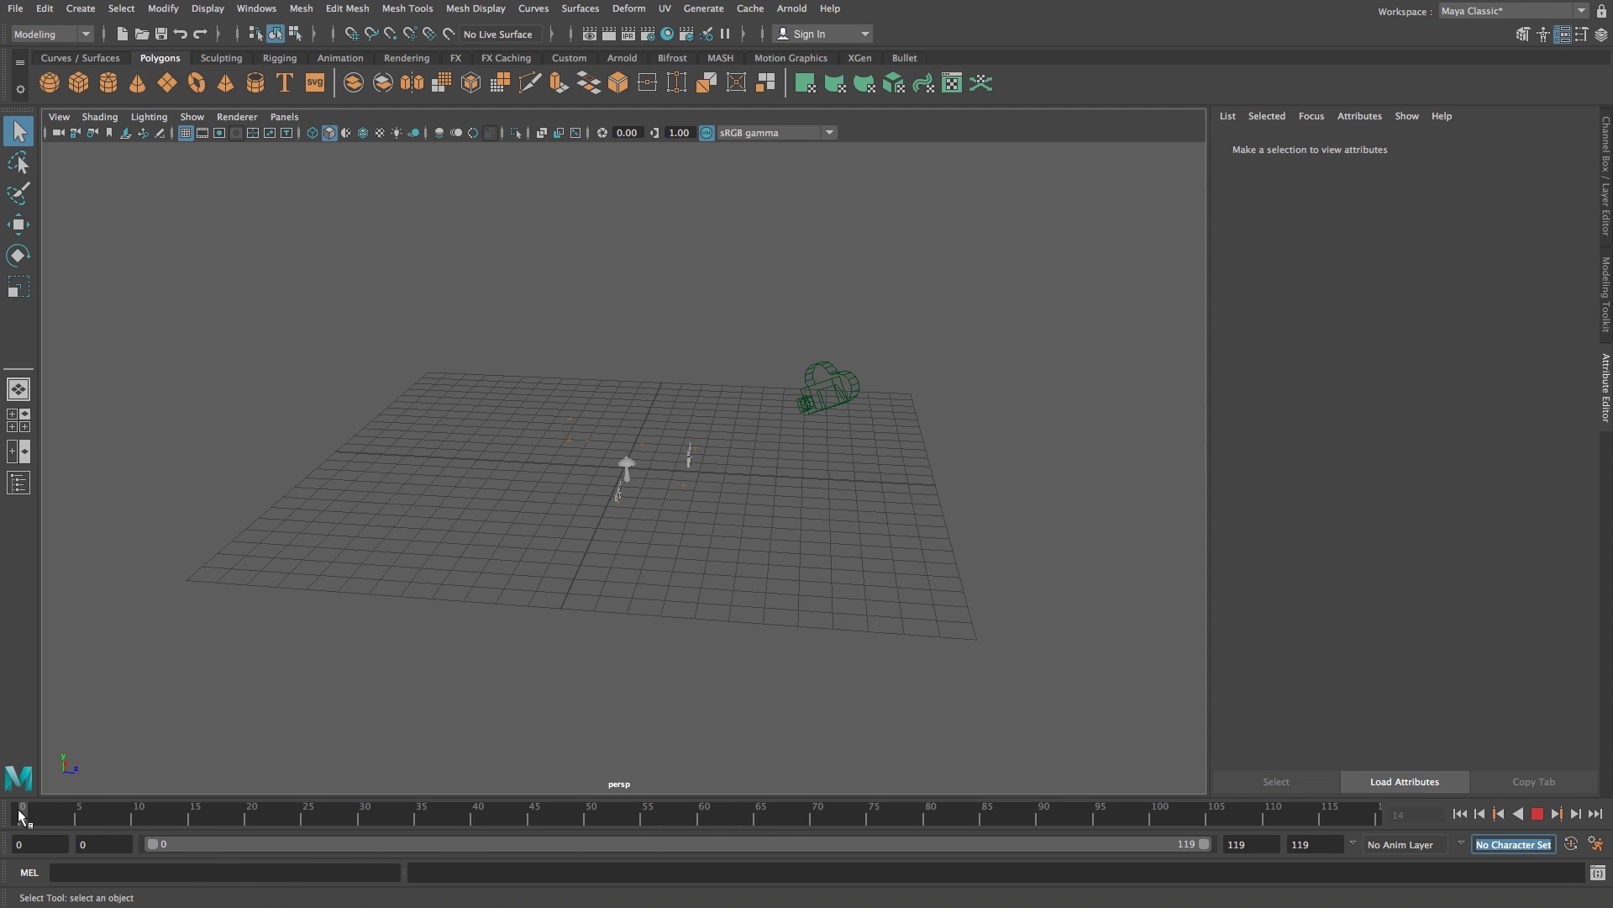
click(20, 815)
Look through the TrackingData:Camera01_2 camera and play the shot to check the test objects against the footage.
click(284, 116)
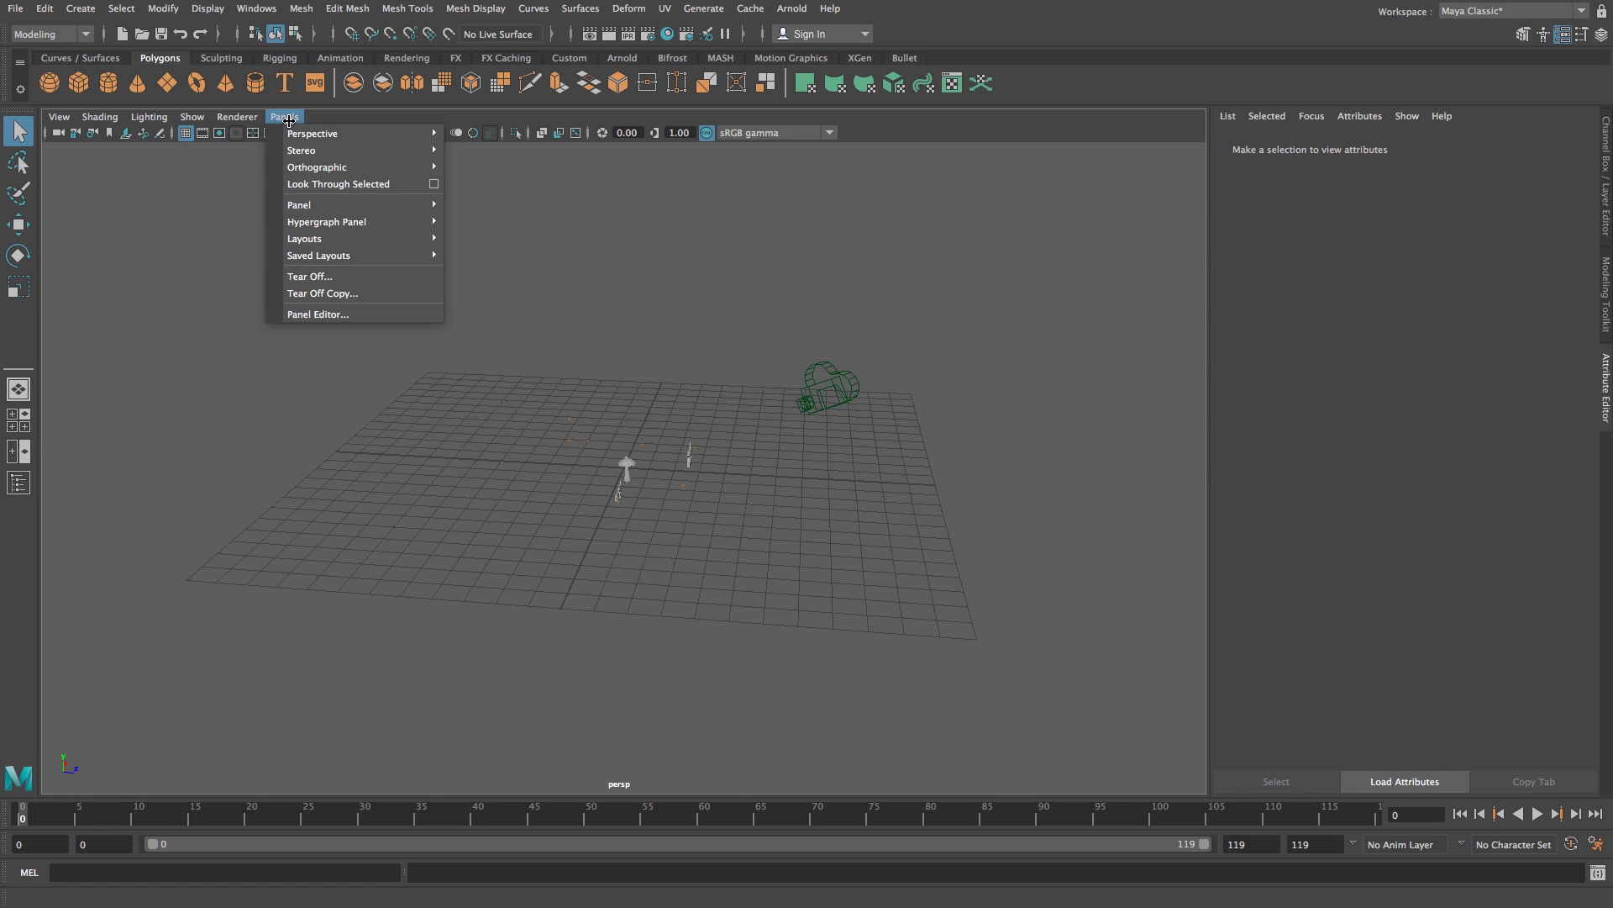
mouse_move(353, 134)
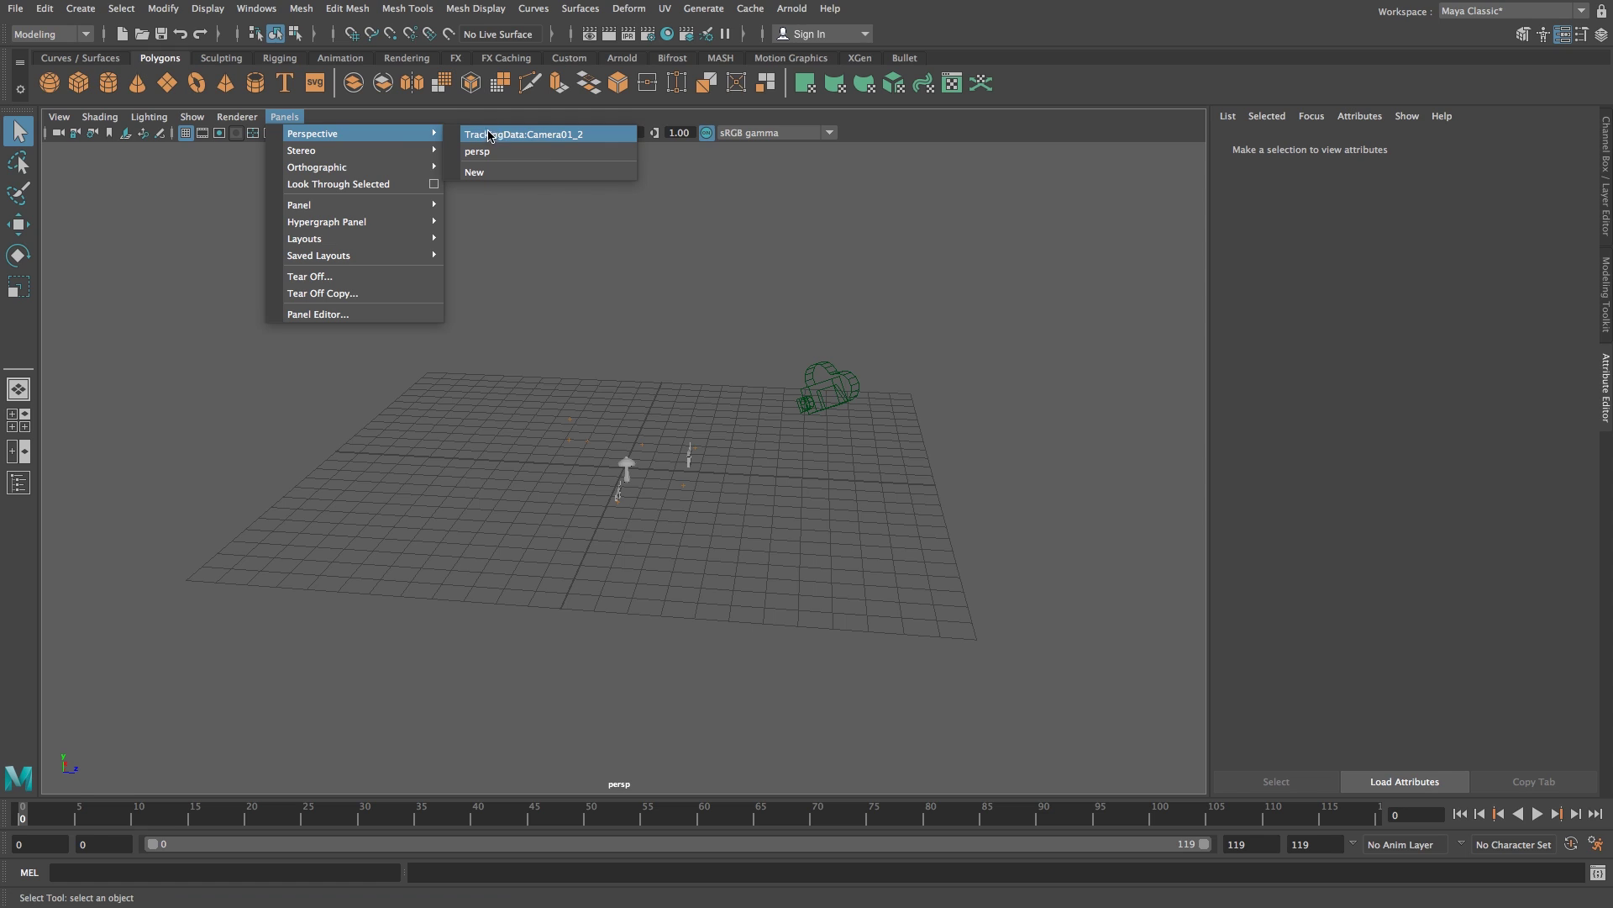
click(521, 135)
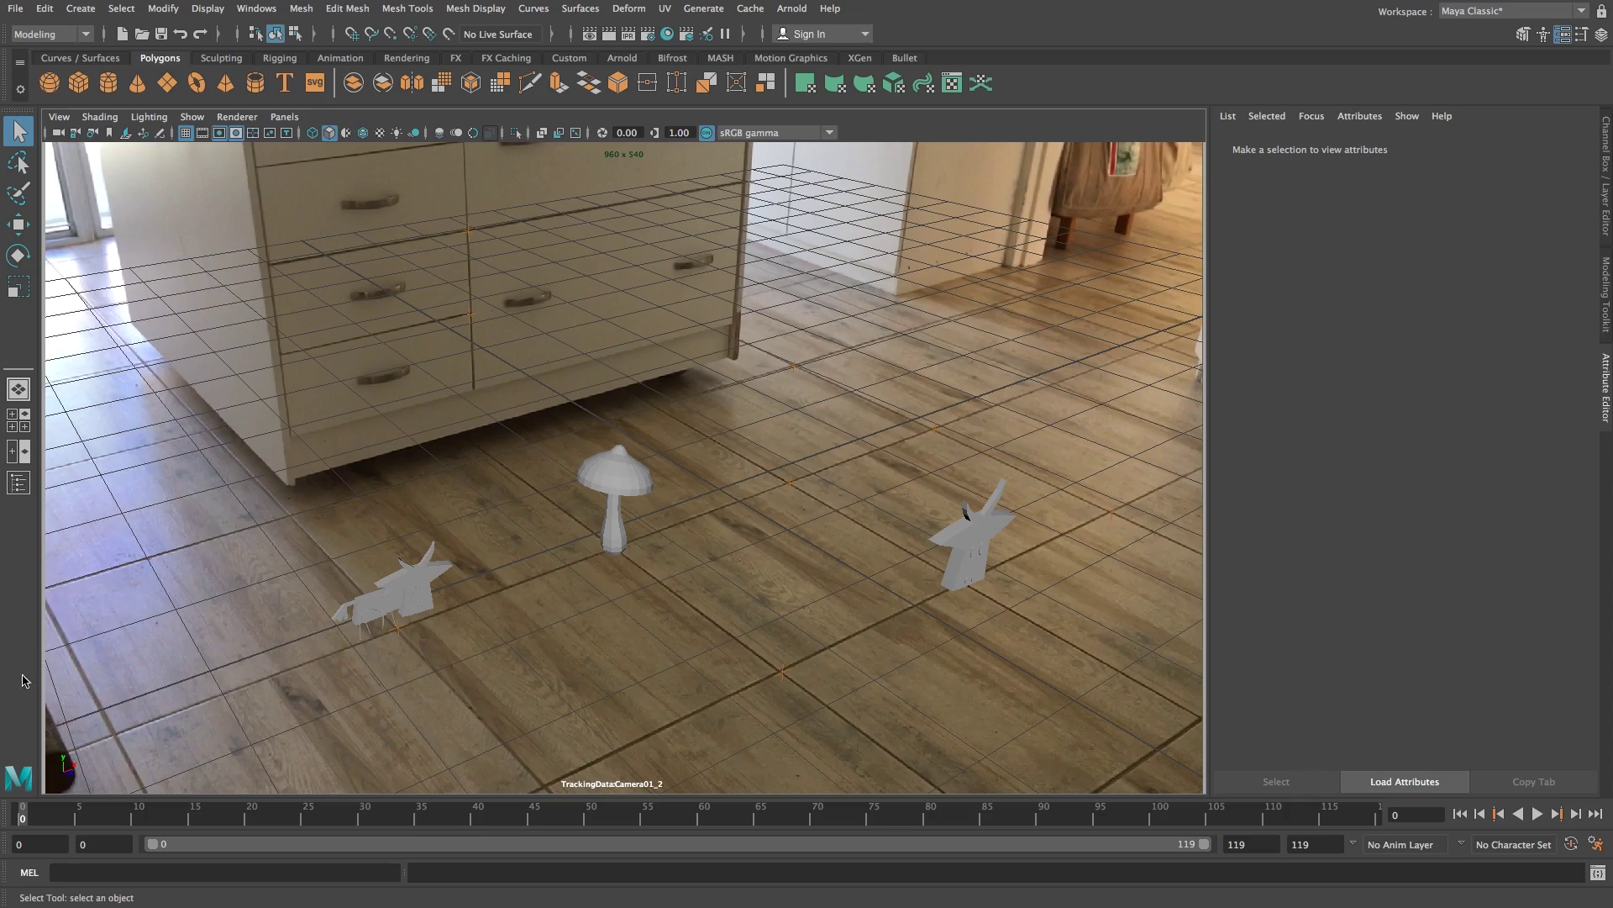
key(alt+v)
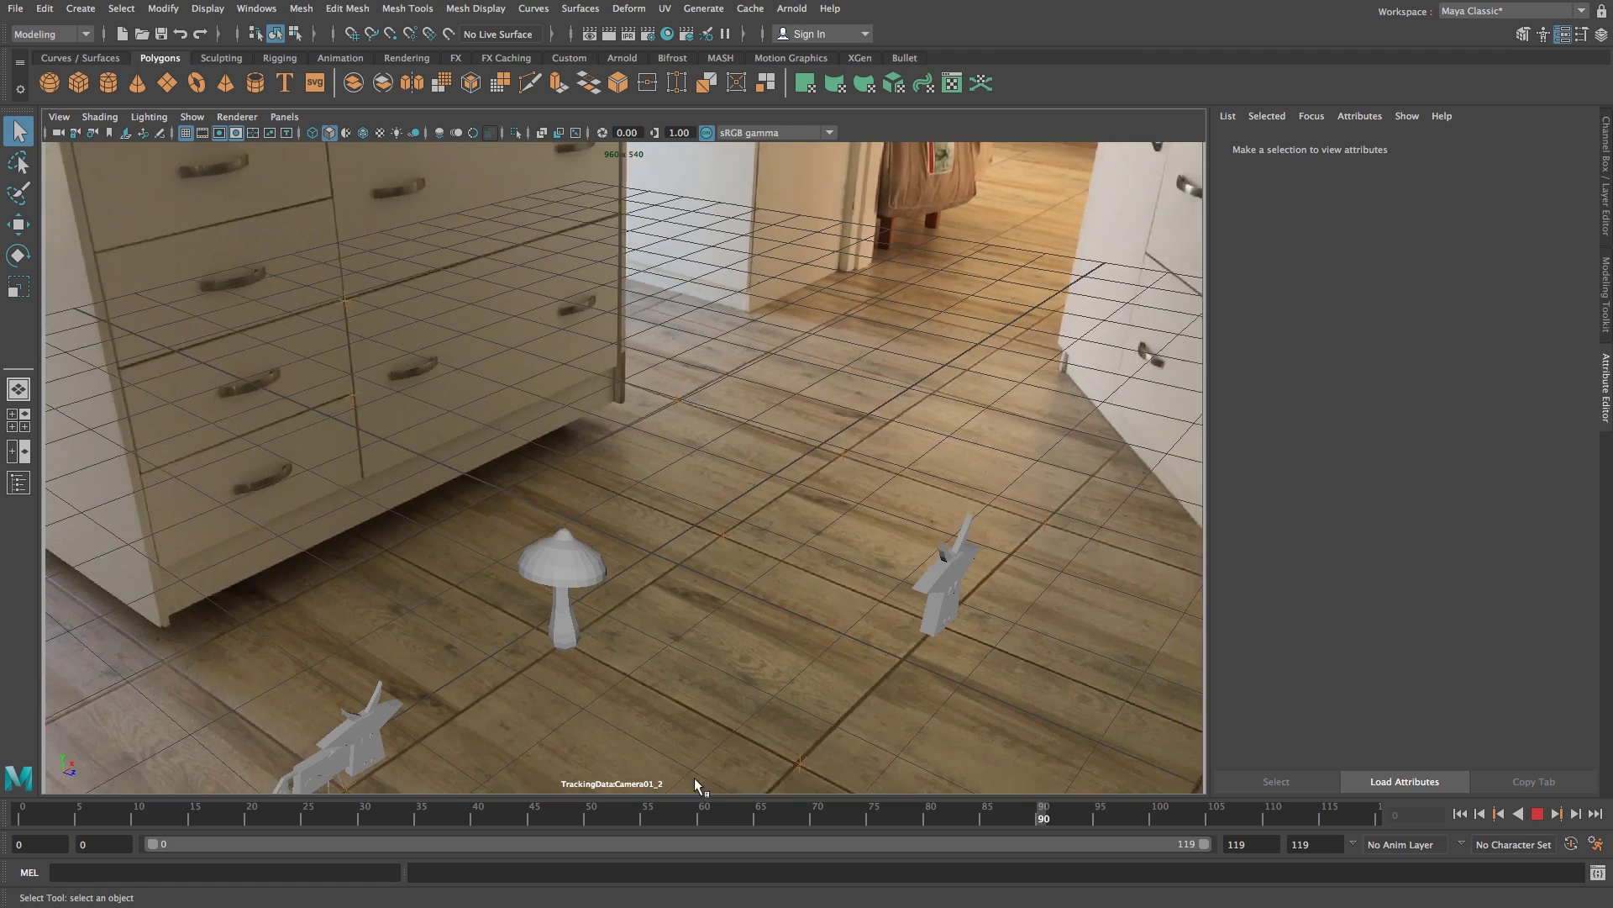
key(alt+v)
Select the image plane nested under TrackingData:Camera01_2, set its Frame Cache to 120, and play the shot.
click(18, 482)
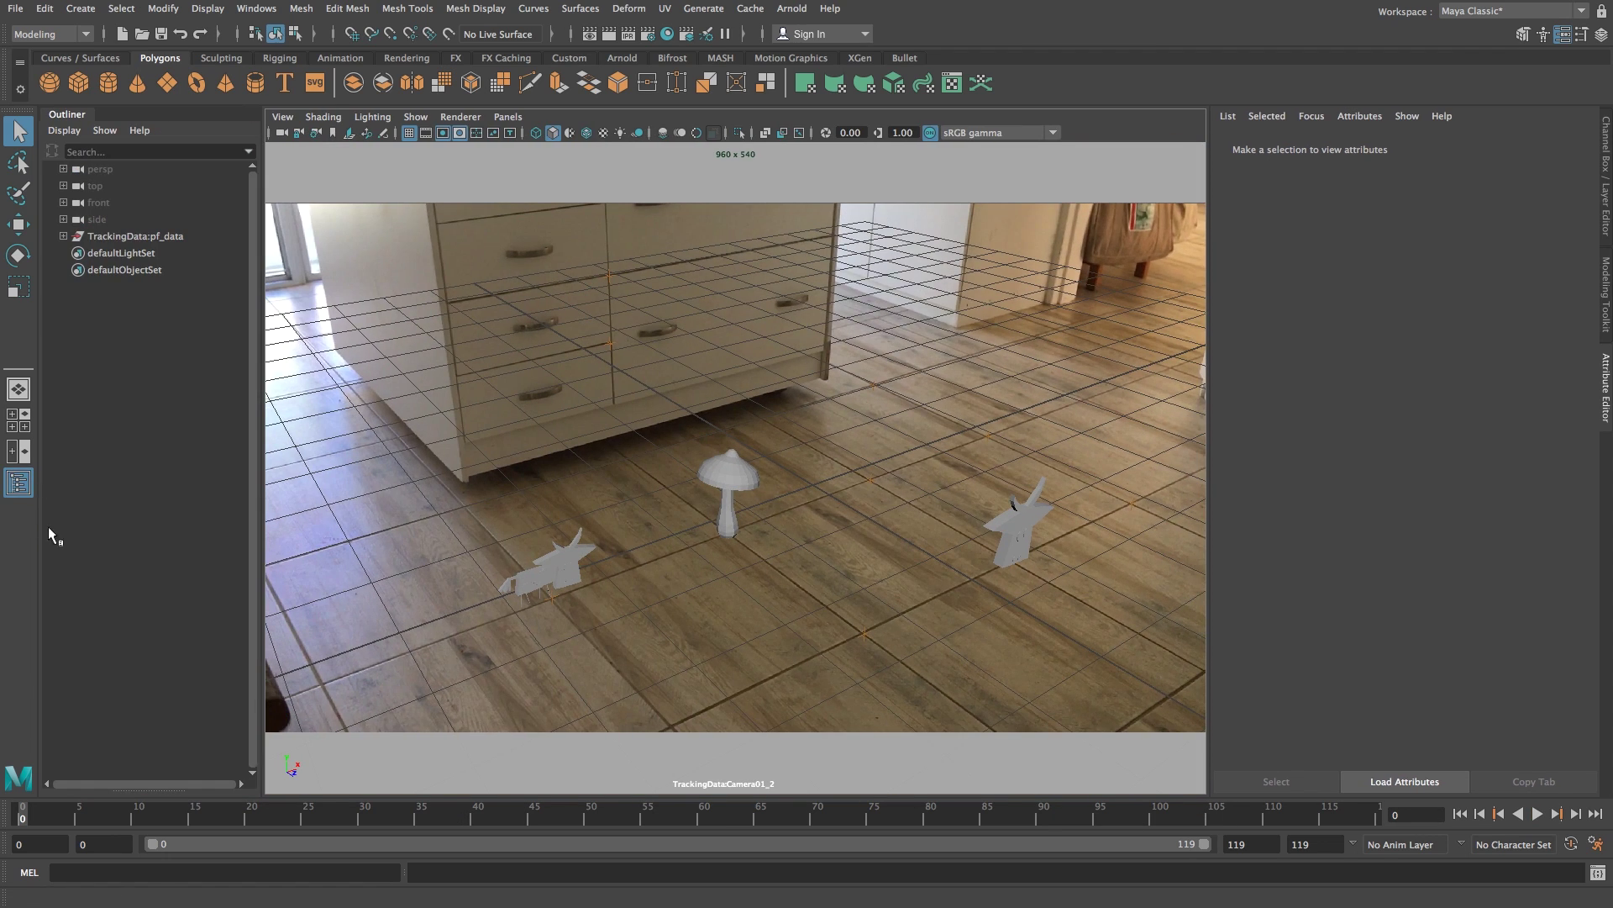
click(64, 237)
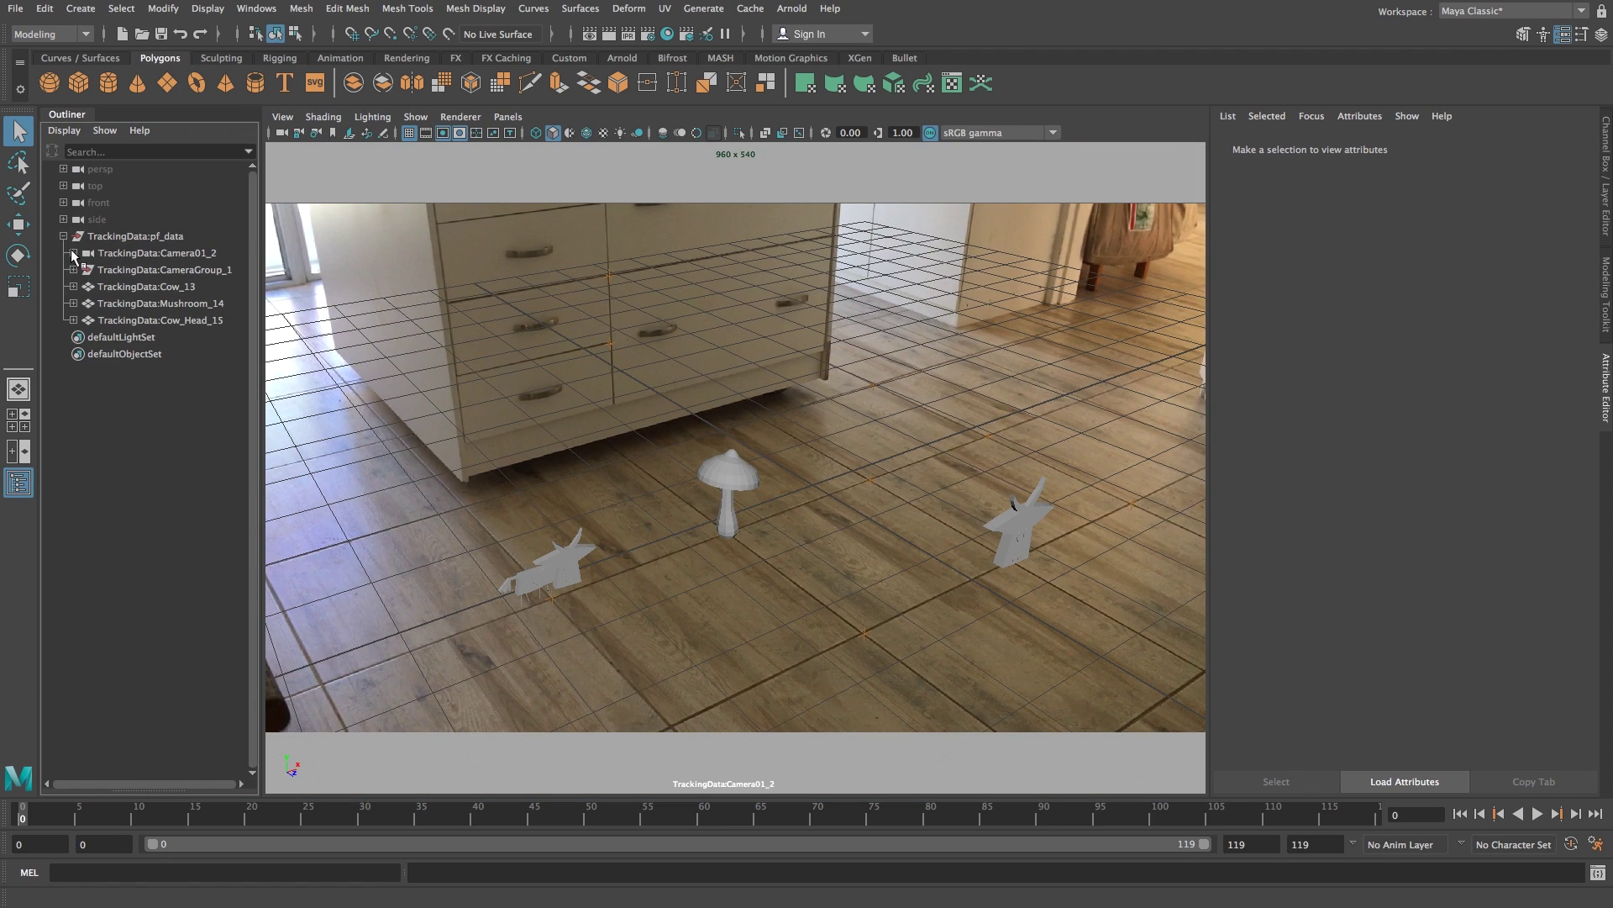
shift+click(73, 253)
click(147, 303)
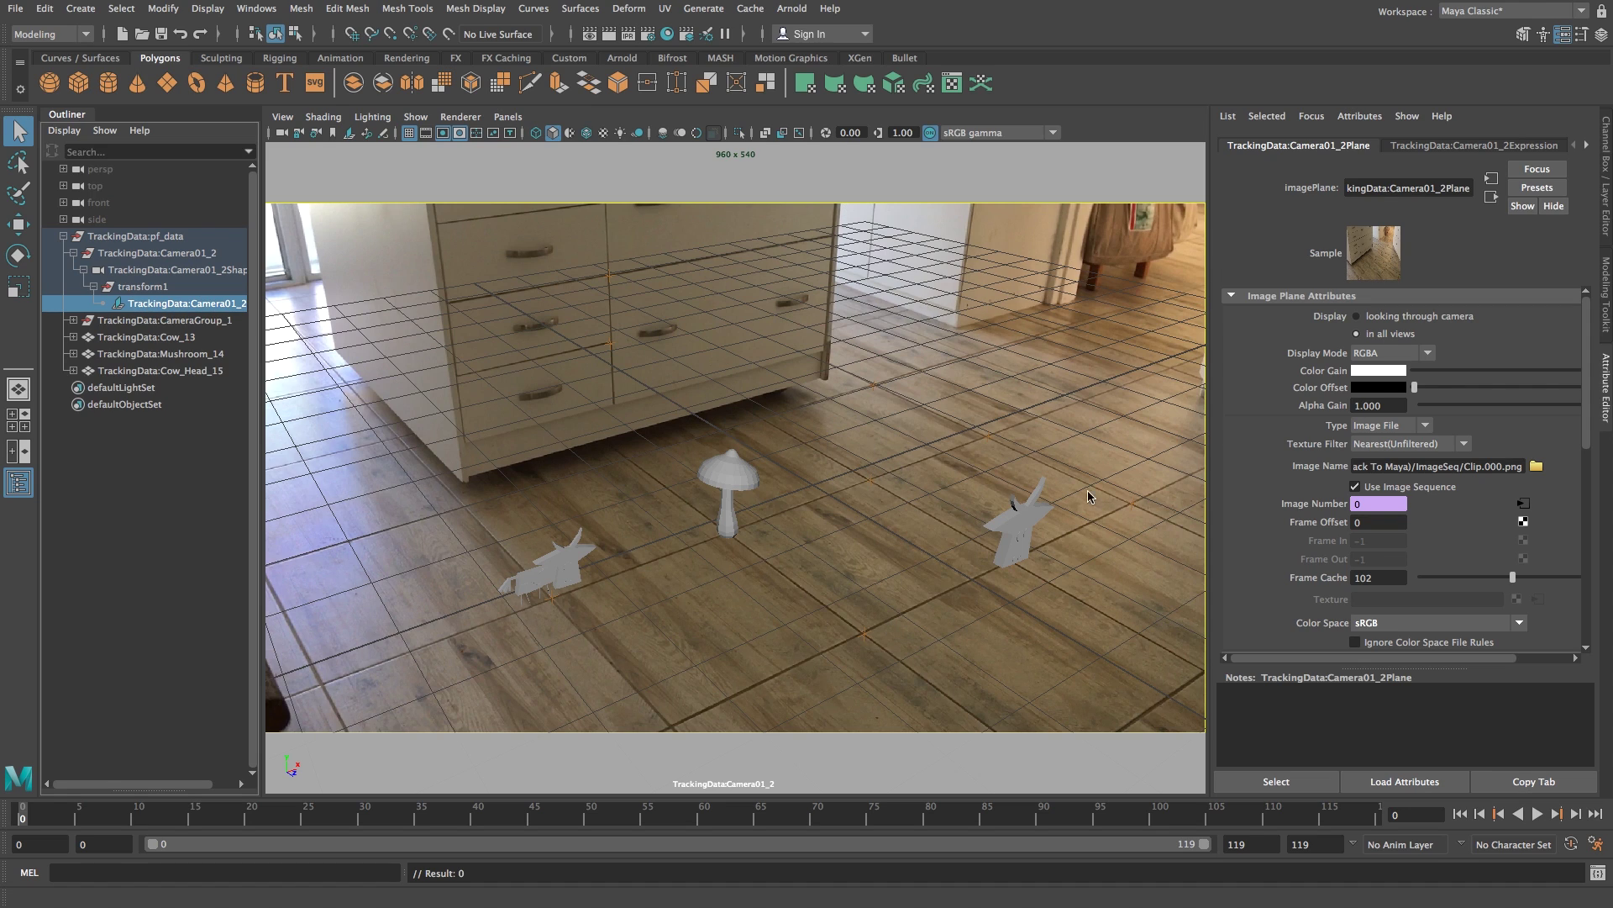
click(1376, 578)
text(120)
key(Return)
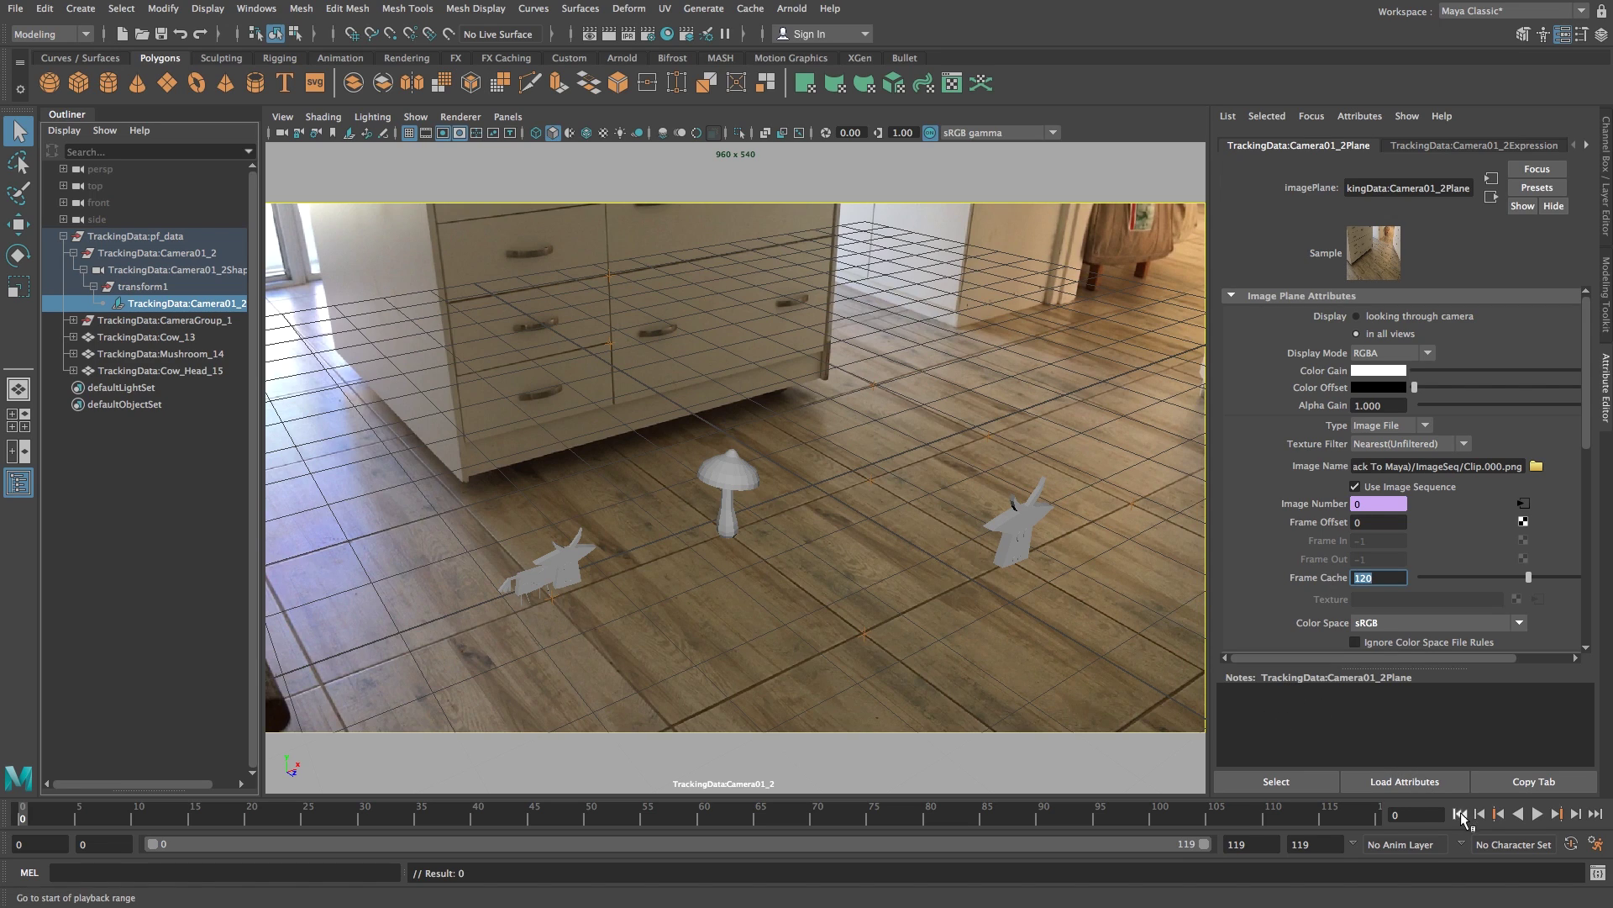
key(alt+v)
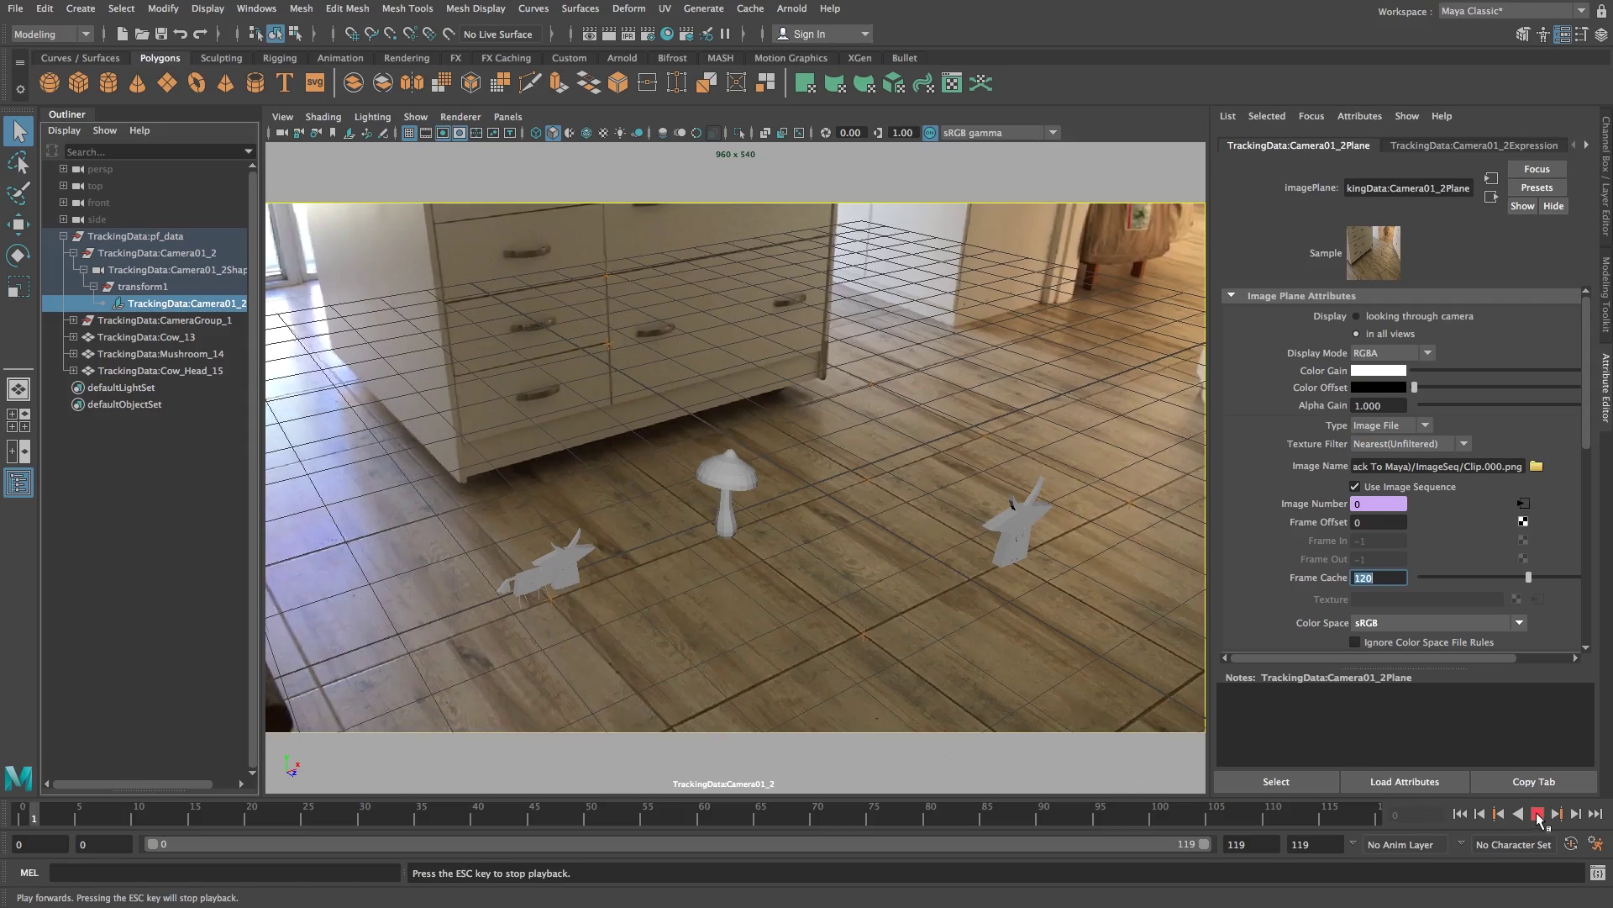